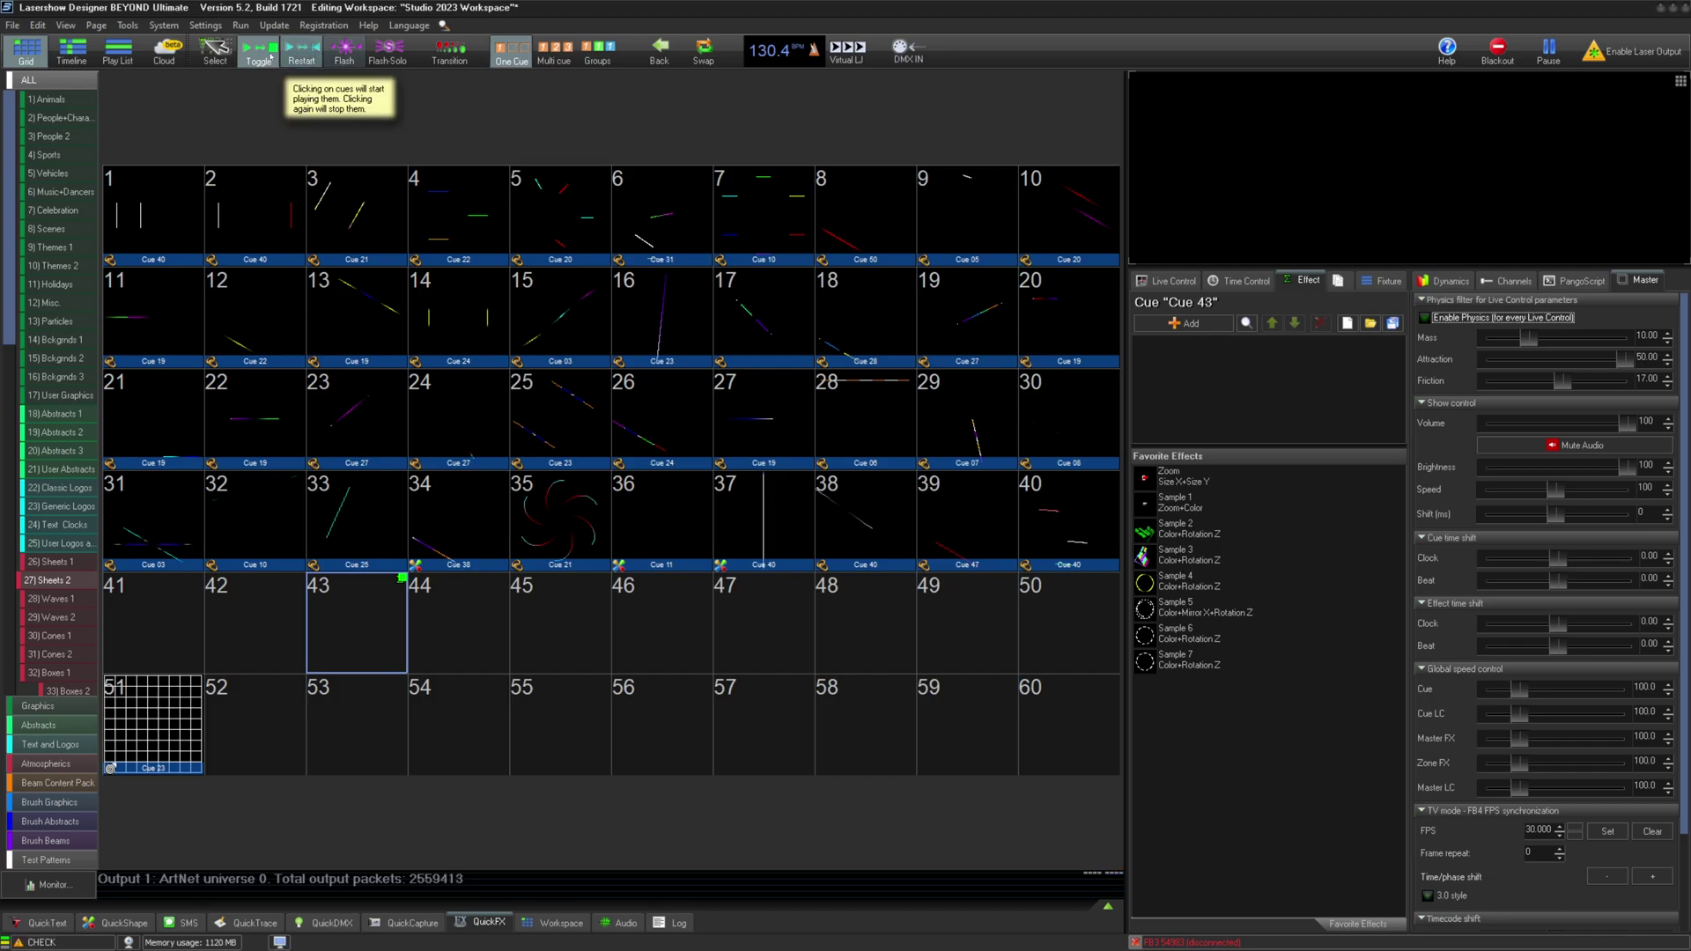
Step: Open the Settings menu of the Studio 2023 Workspace in BEYOND
left_click(205, 25)
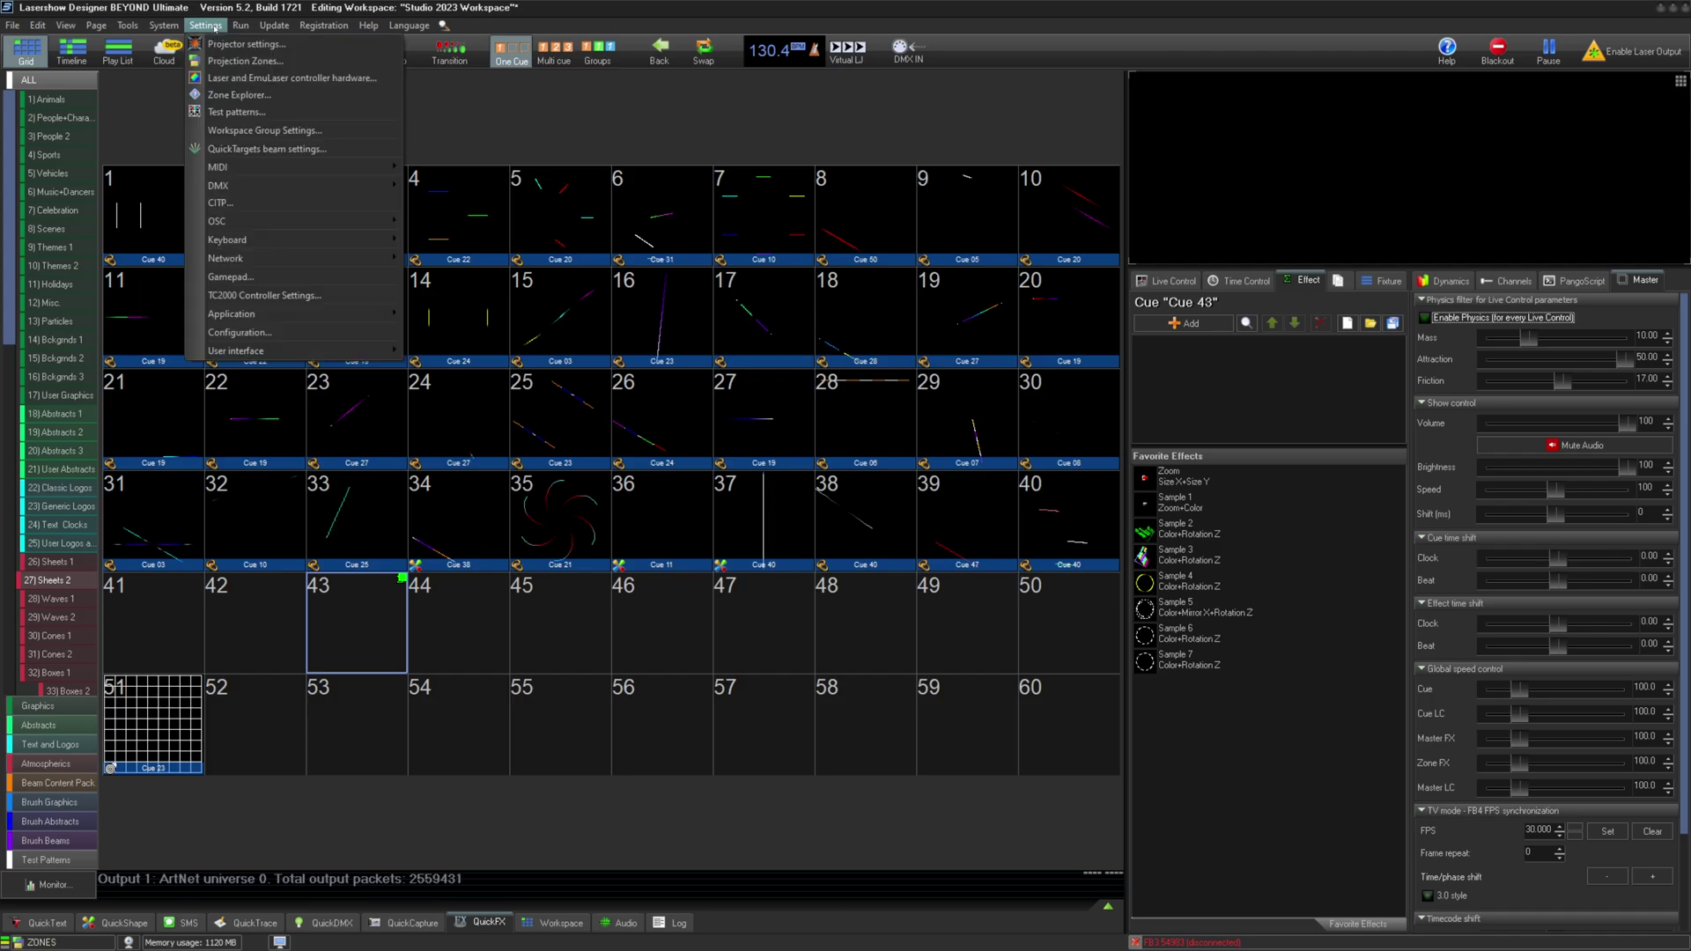
Step: Open Projection Zones, move the window up-left and show the zone's Advanced settings
left_click(380, 65)
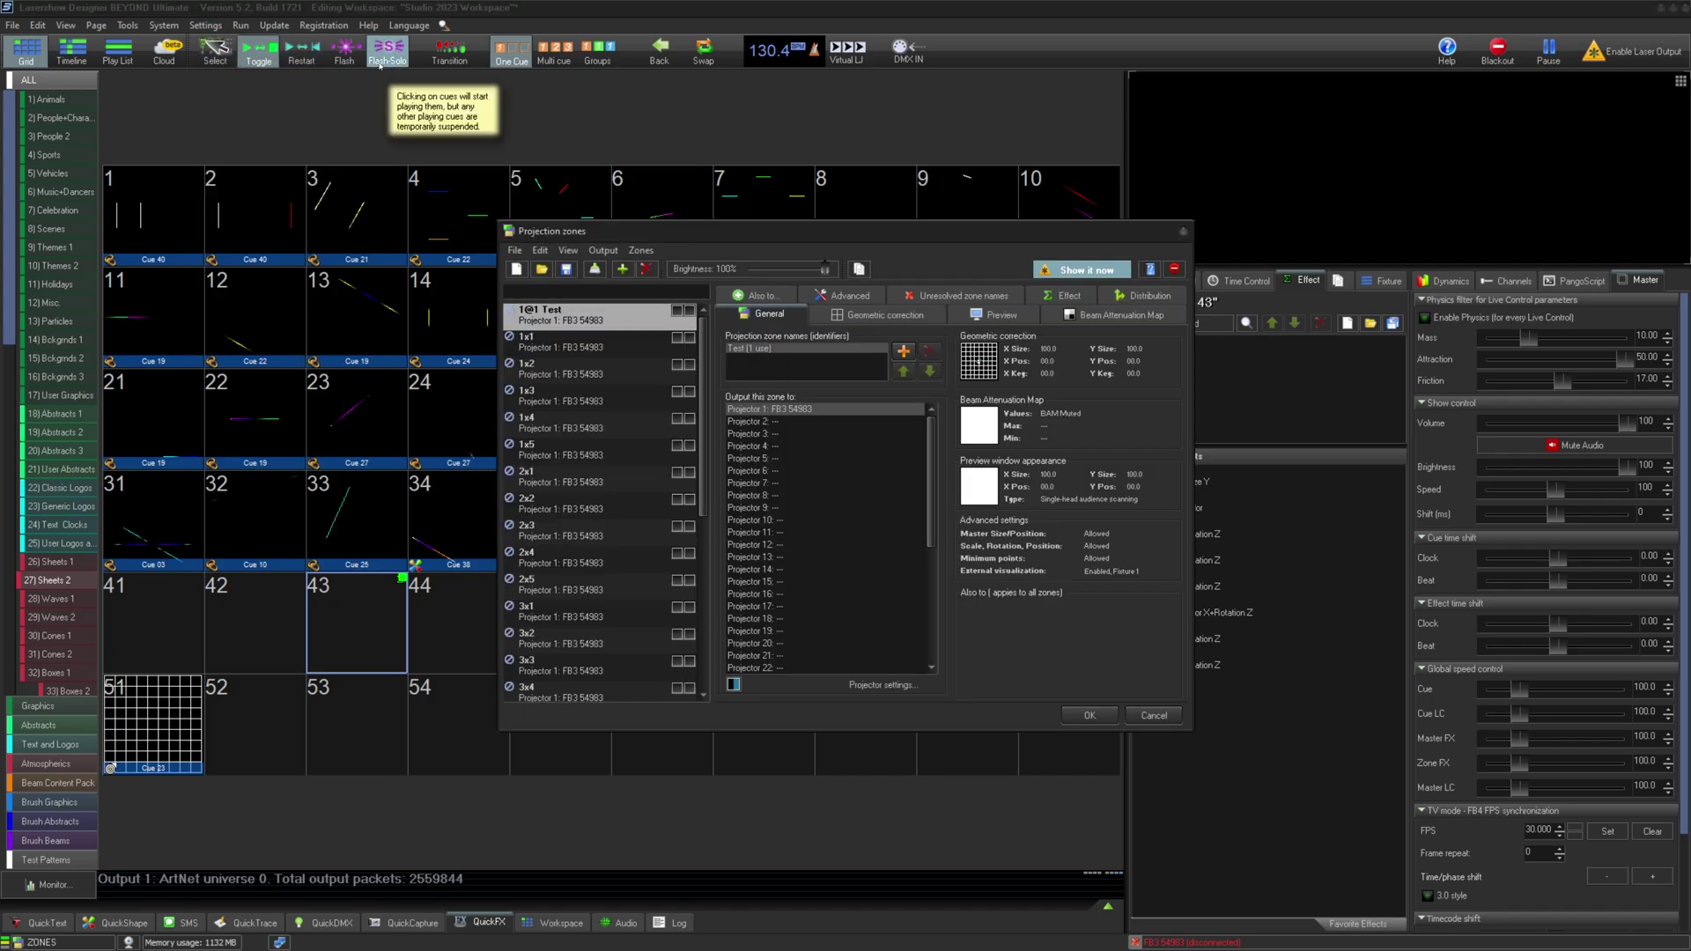
left_click_drag(674, 234, 493, 176)
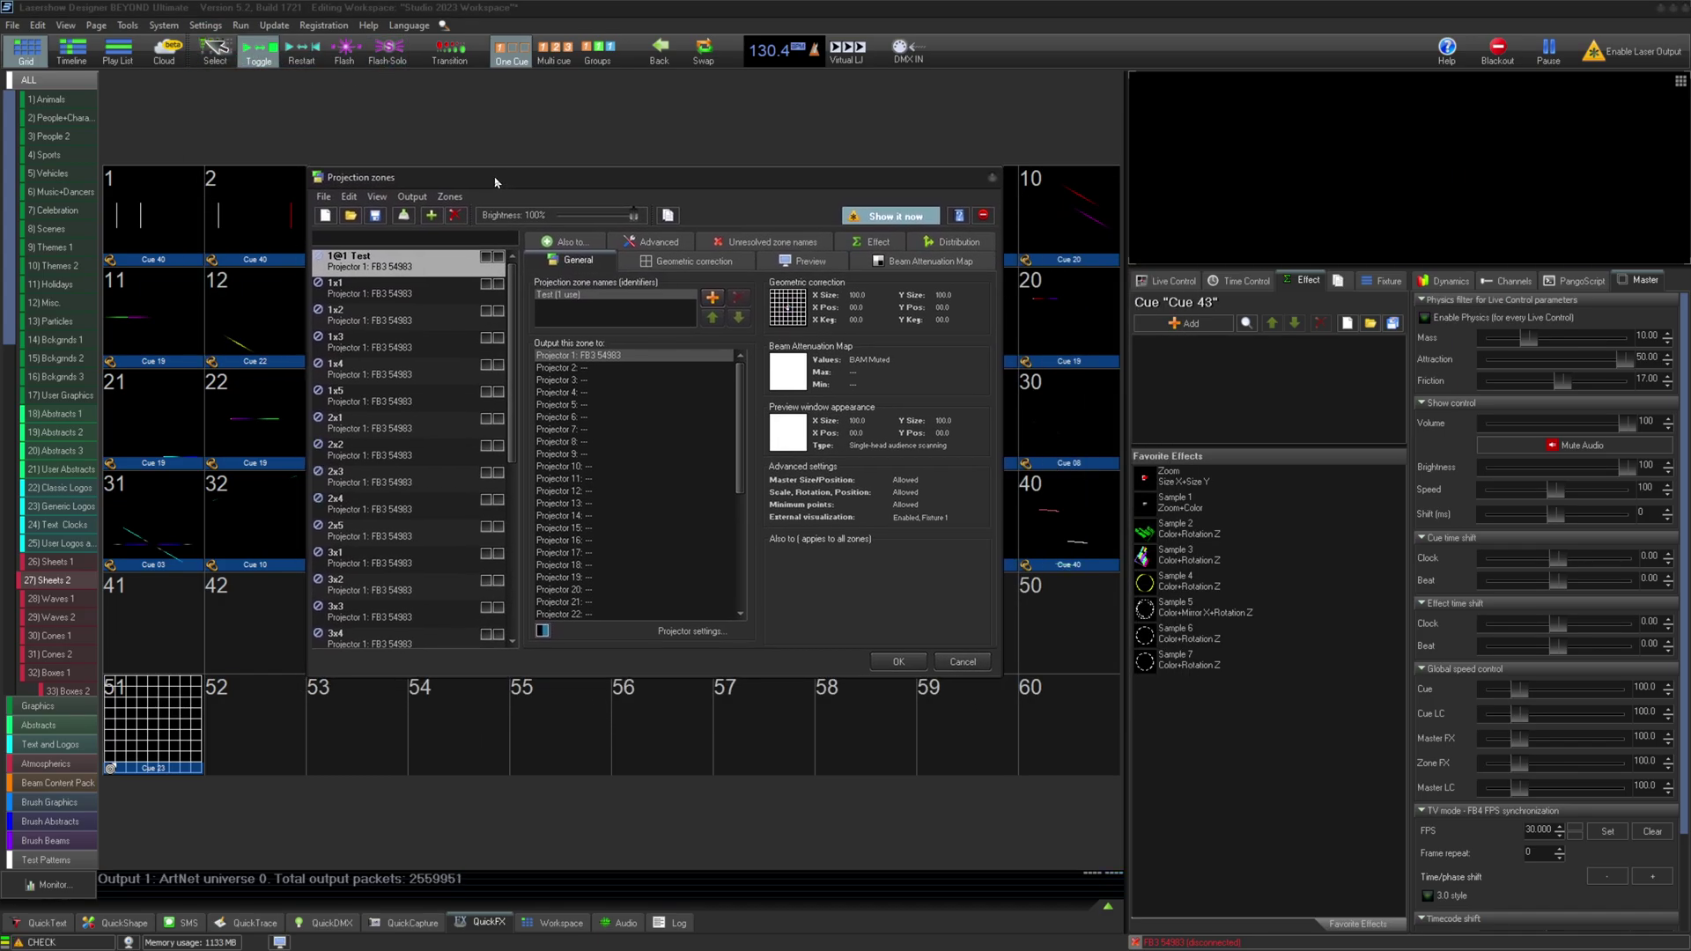
left_click(660, 241)
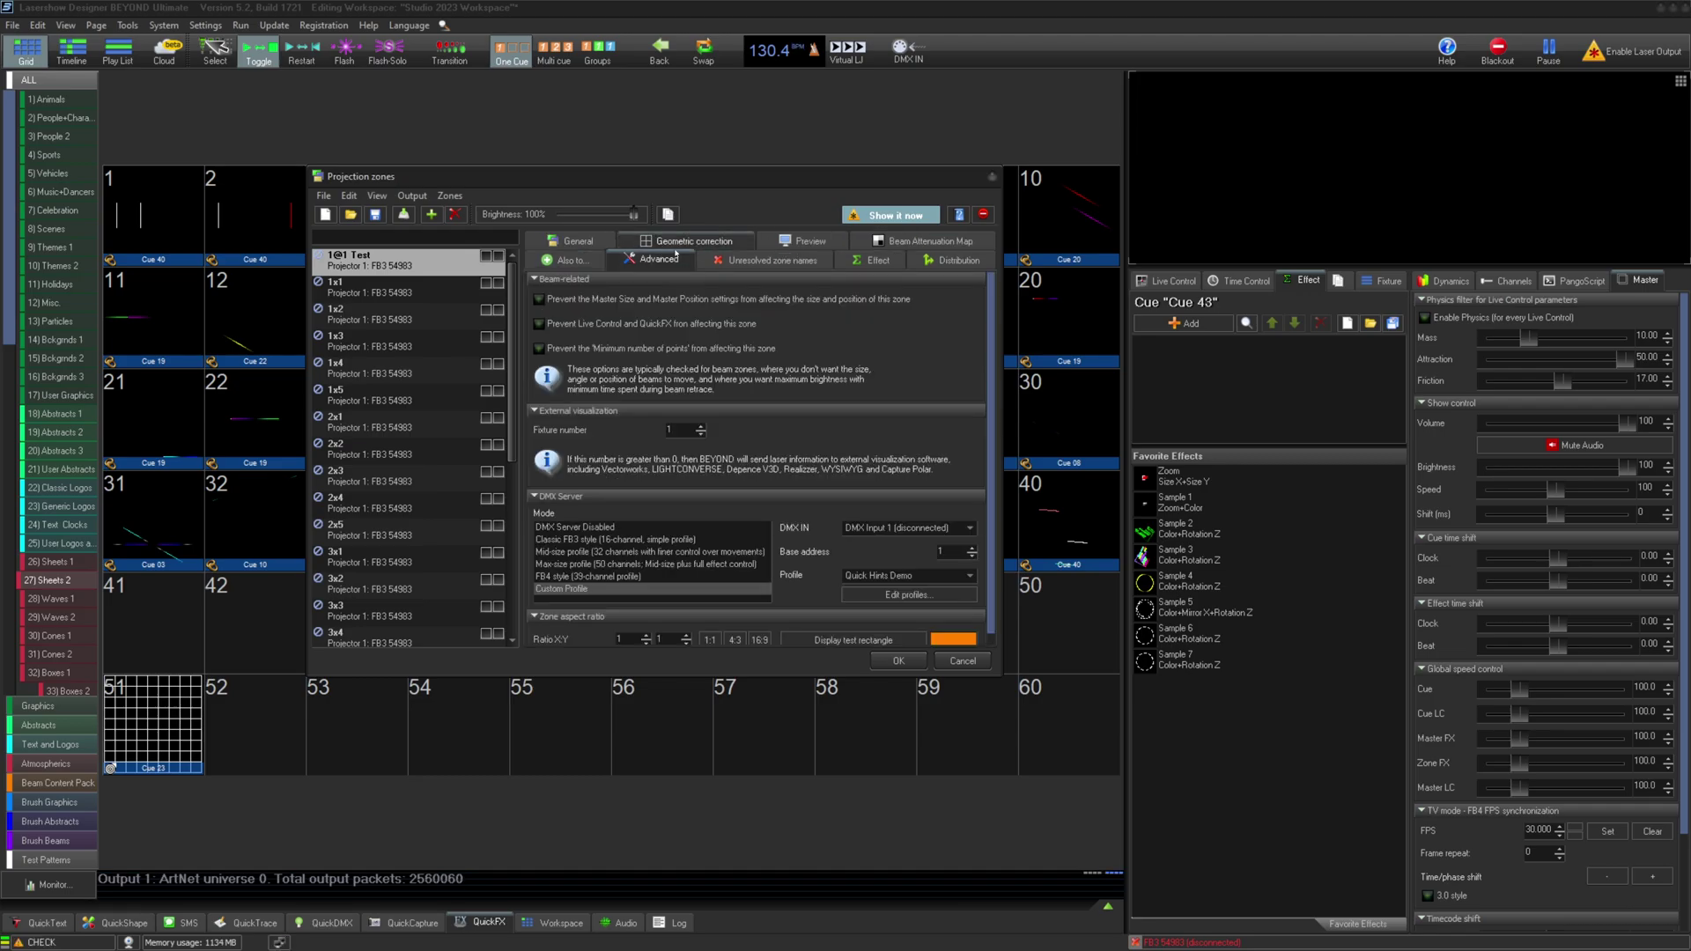
Step: Set the zone's DMX Server mode to Custom Profile with the Quick Hints Demo profile
left_click(565, 527)
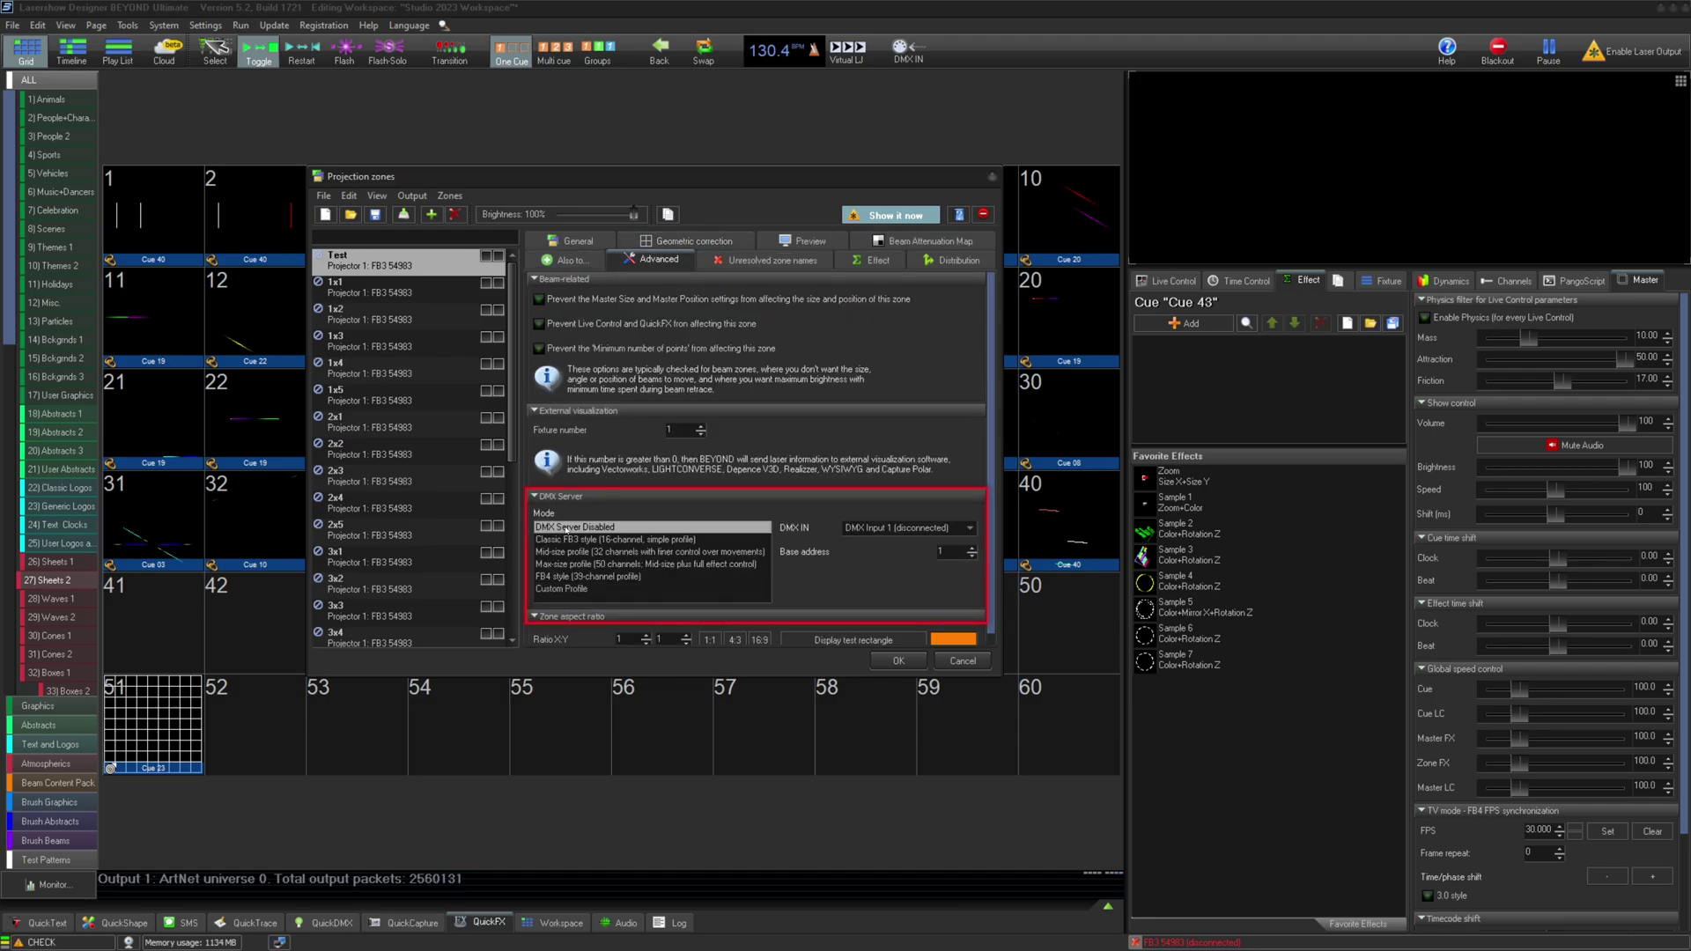
left_click(624, 539)
left_click(633, 565)
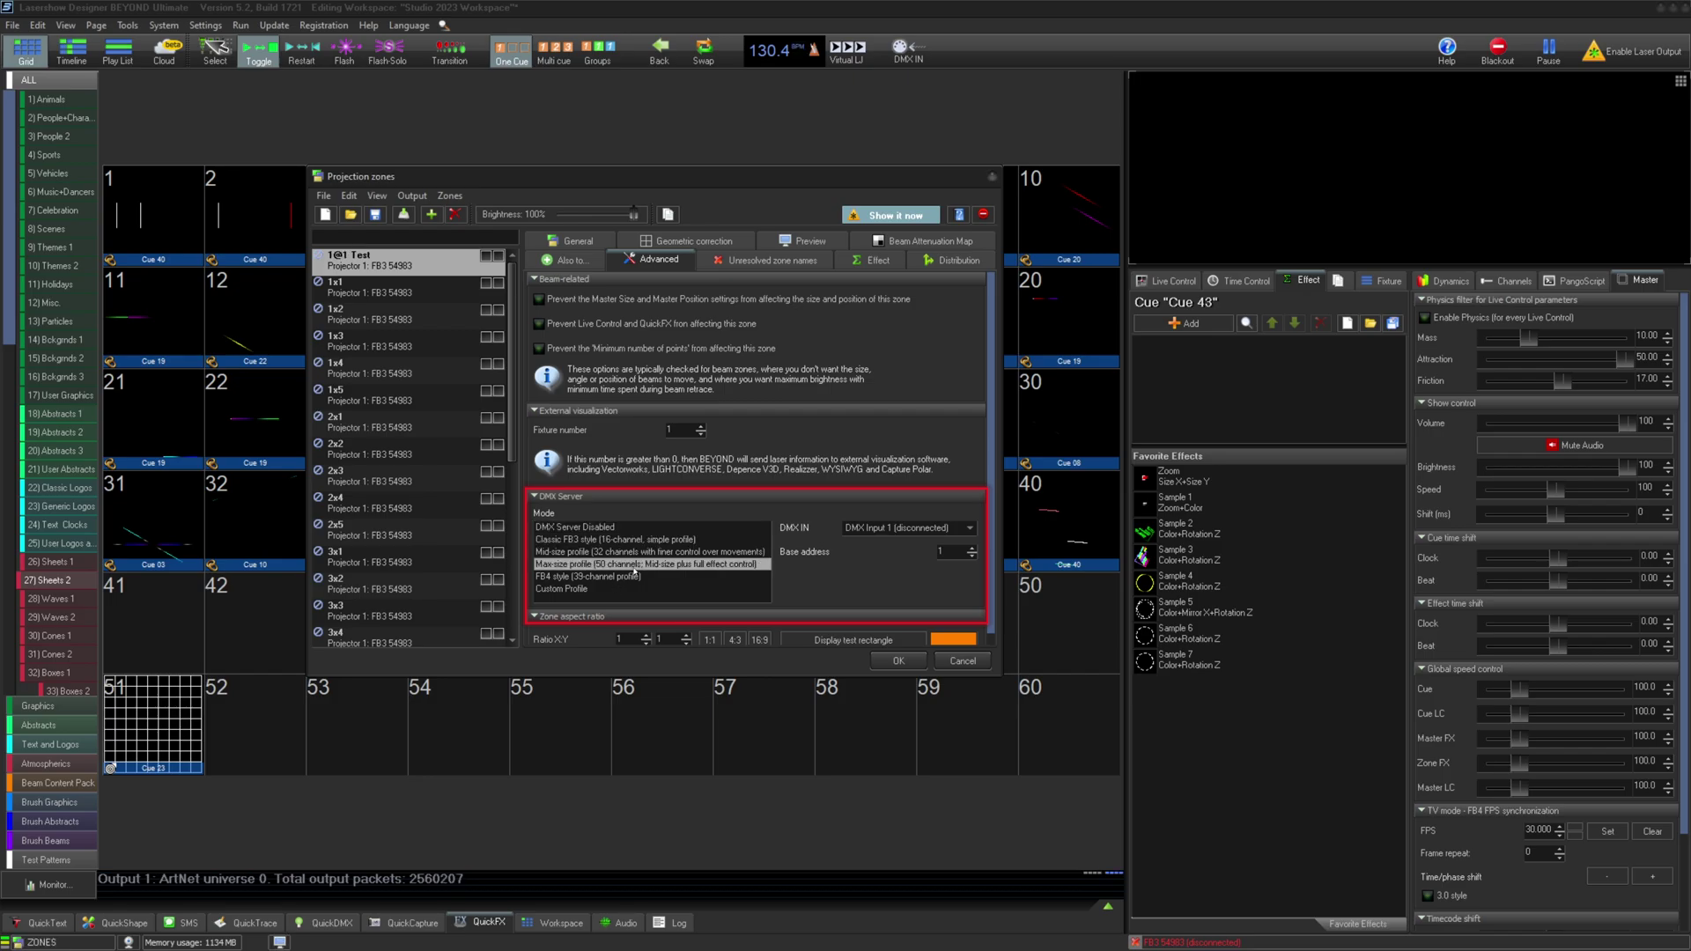
left_click(652, 588)
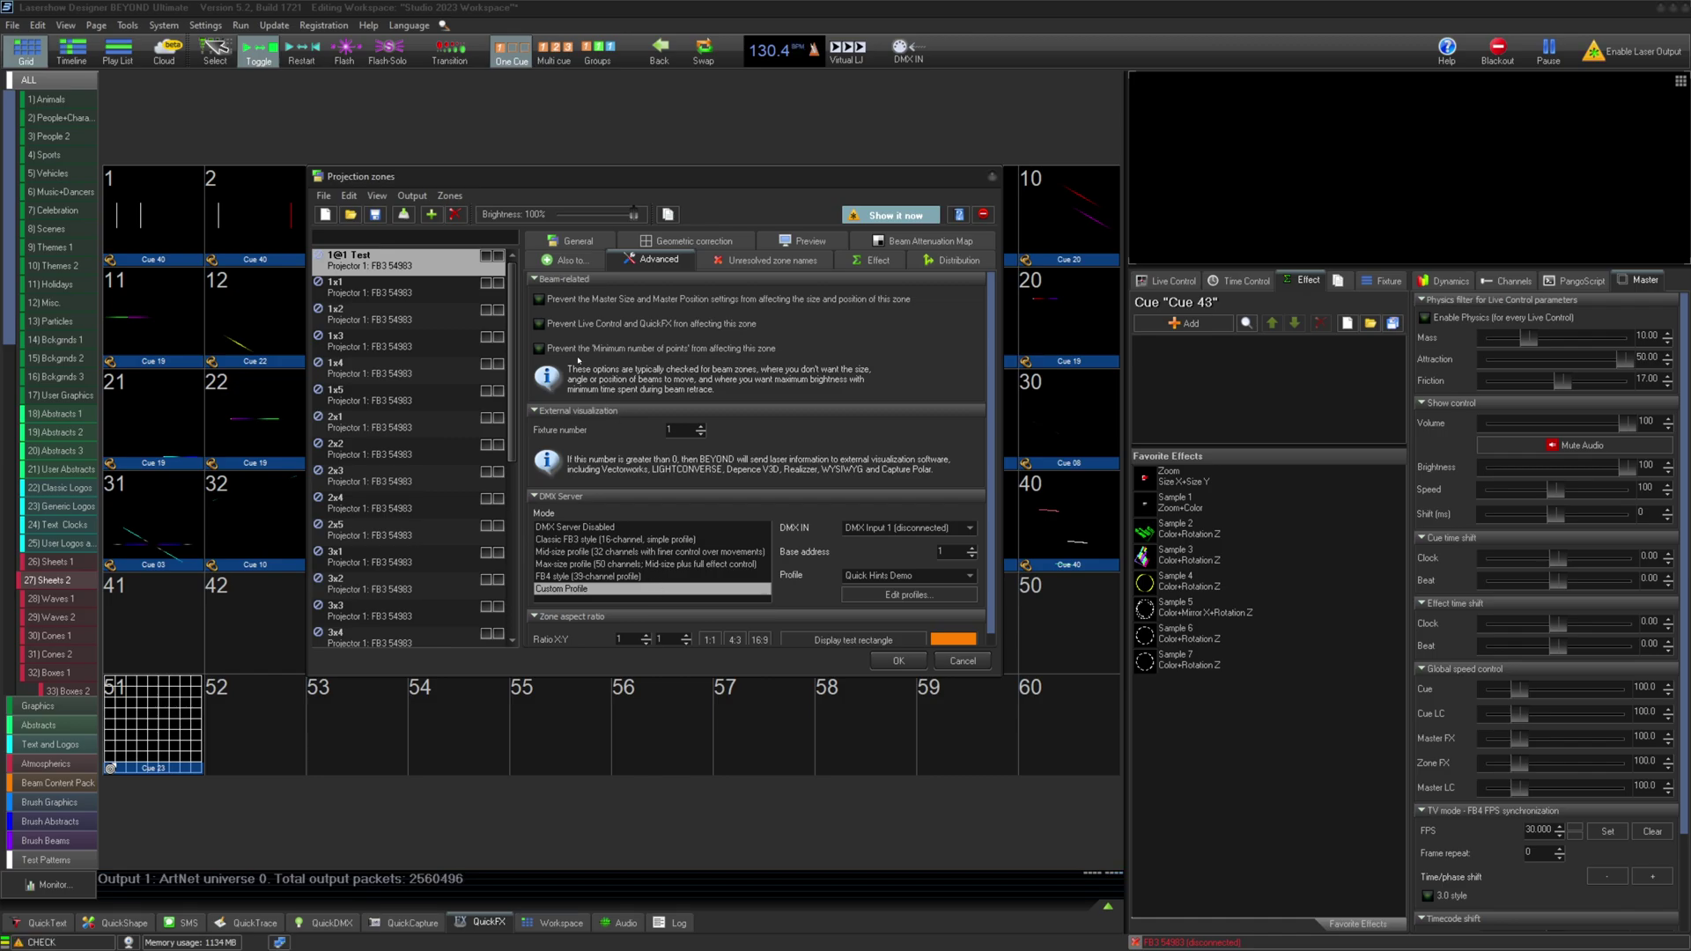
left_click(642, 260)
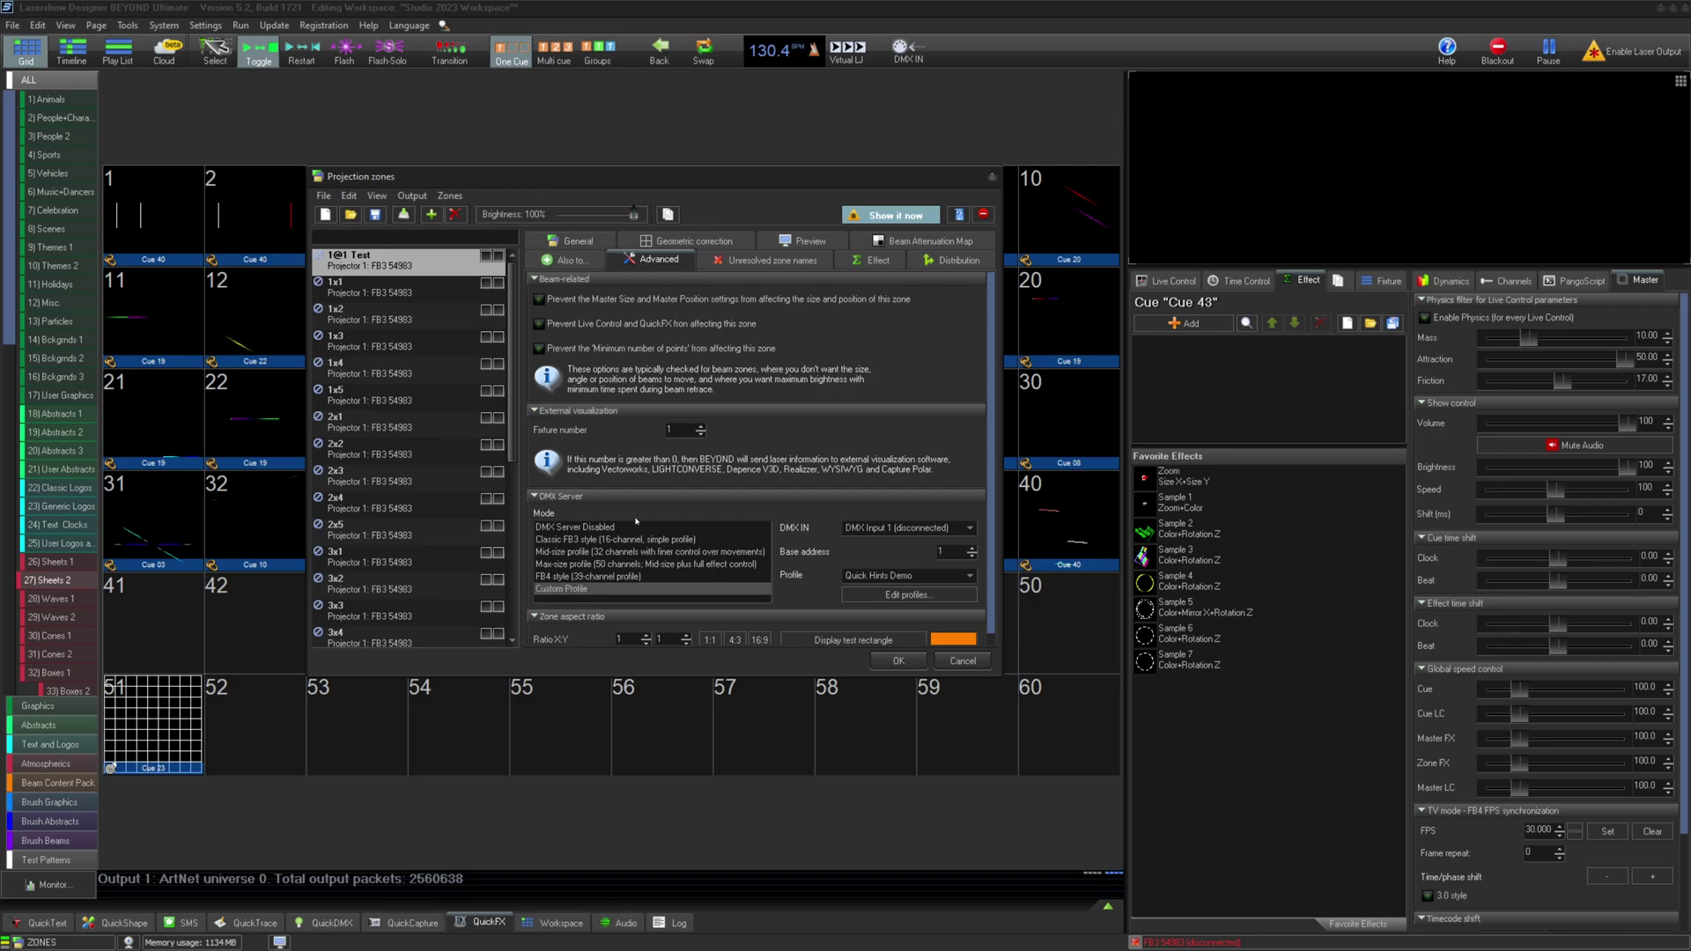
left_click(686, 551)
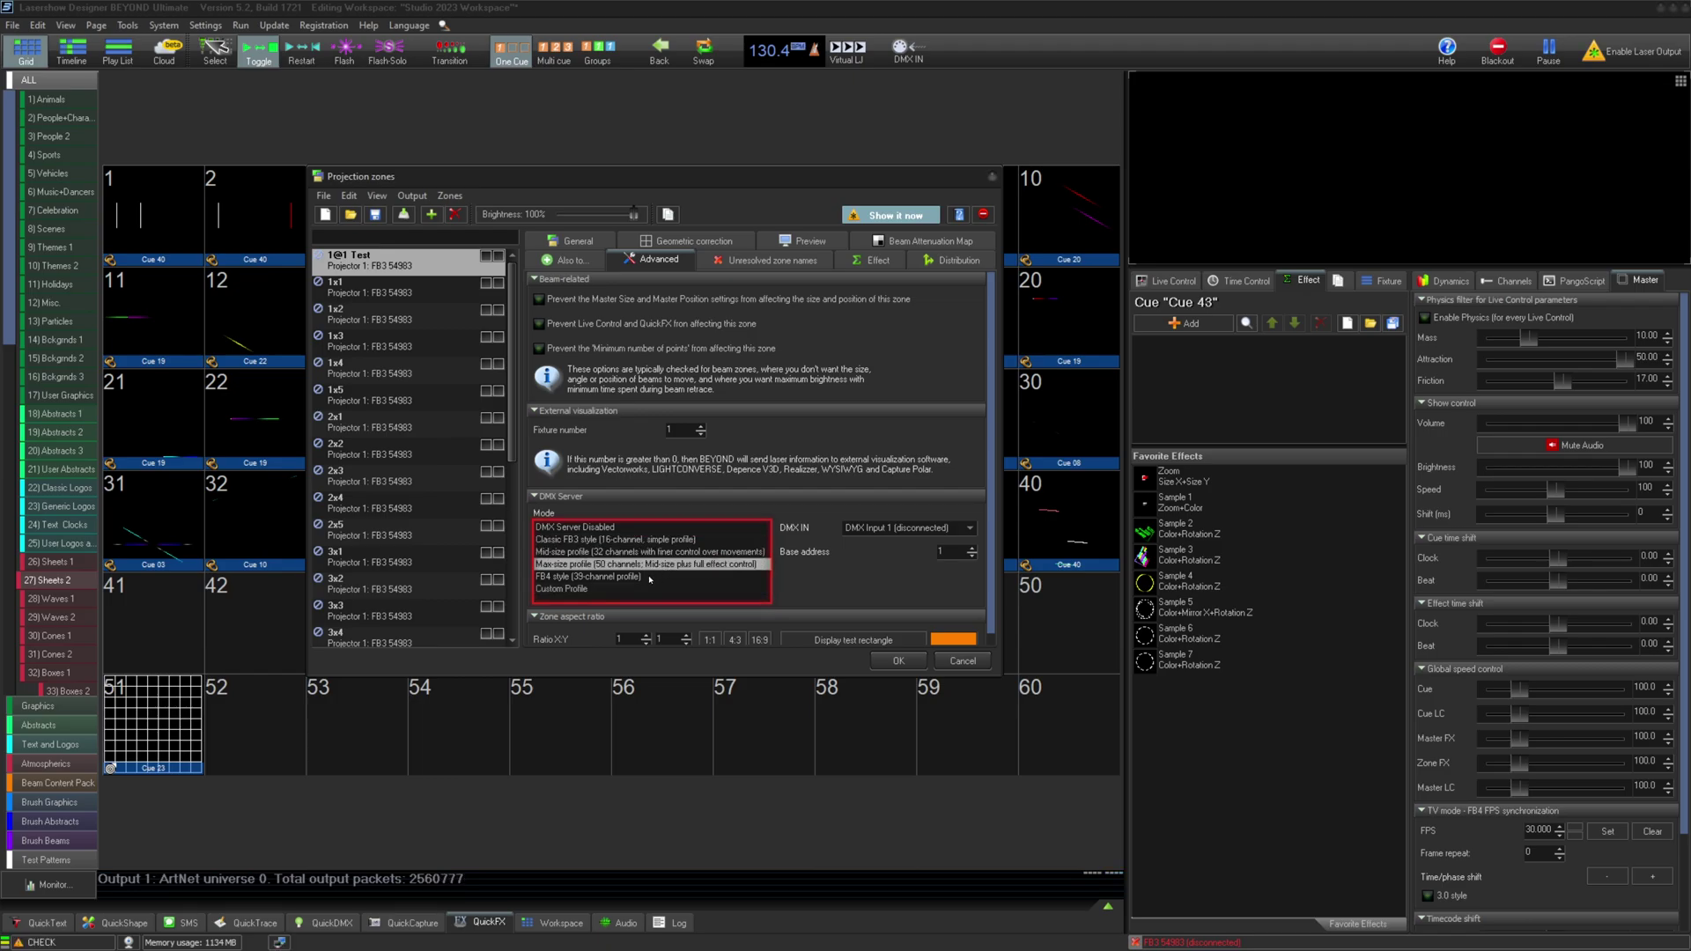
left_click(647, 578)
left_click(636, 588)
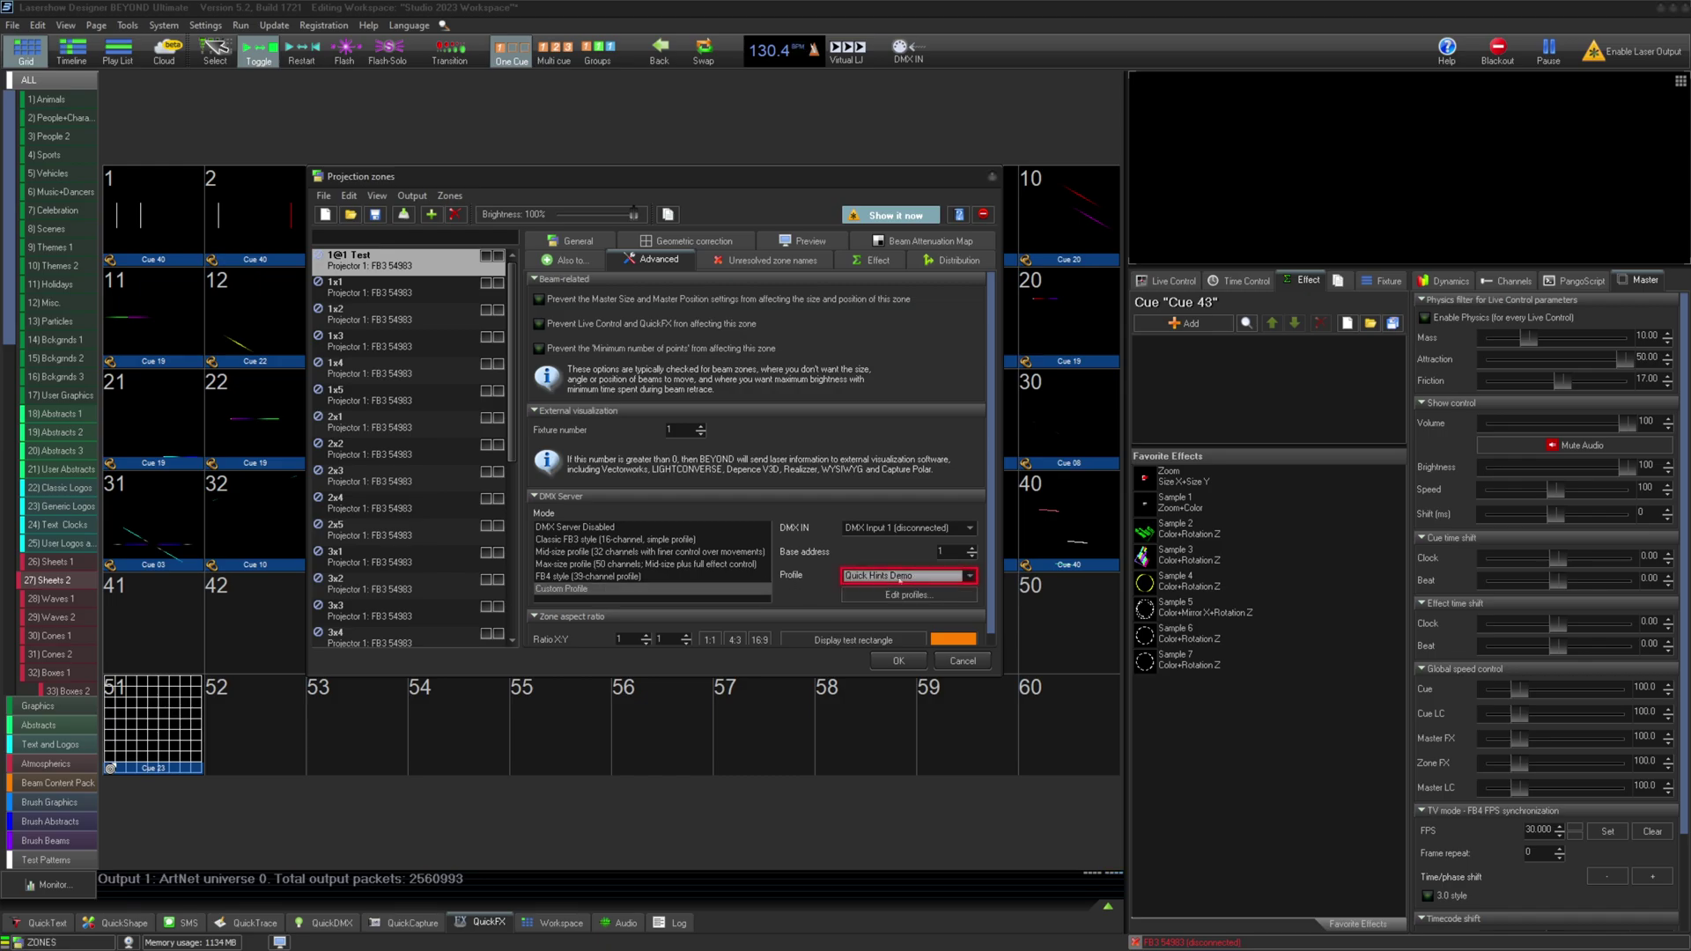
left_click(970, 577)
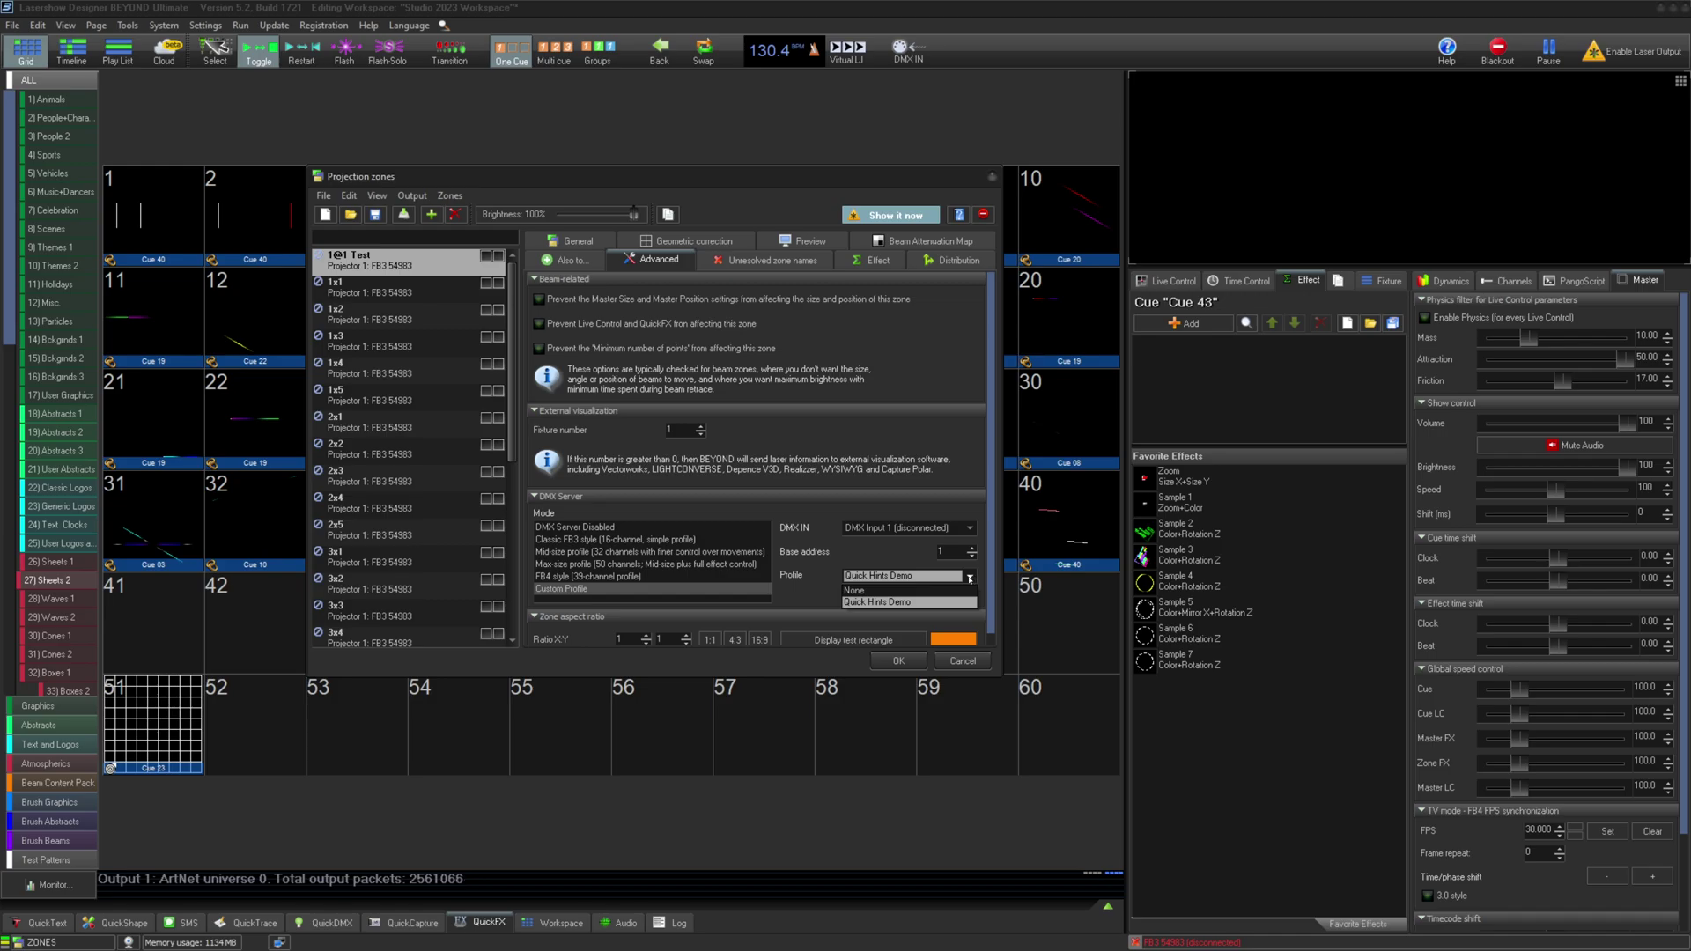
left_click(934, 602)
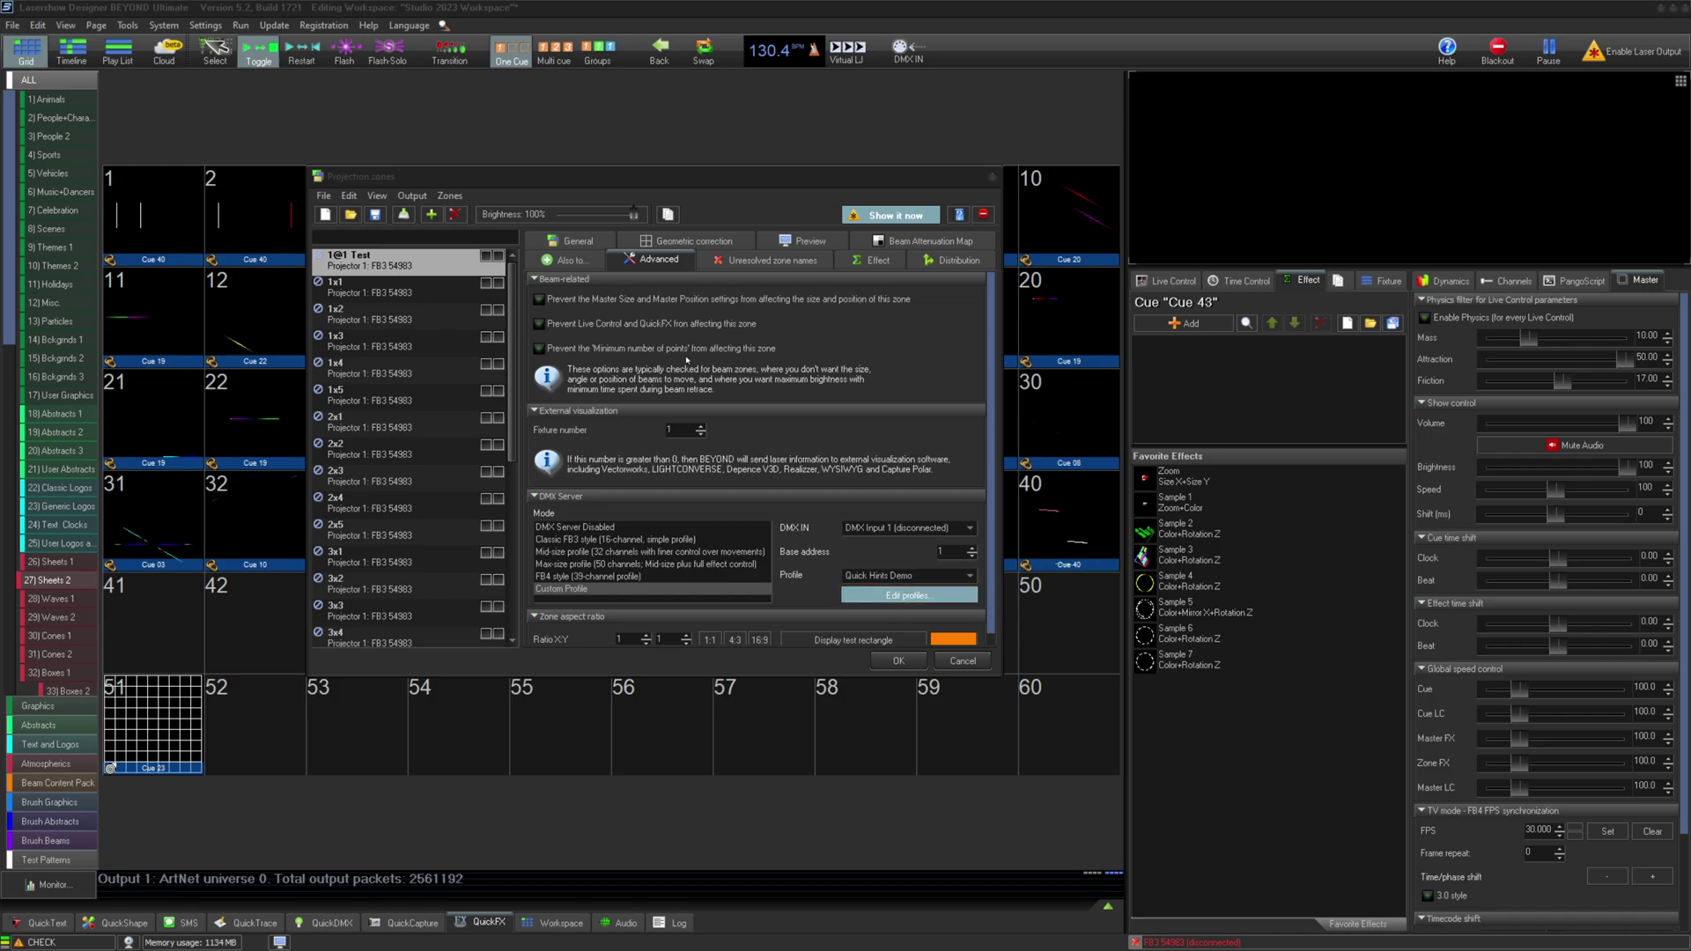
Step: Open and enlarge the Custom DMX Profile editor, then save the profile over the demo file
left_click(905, 596)
left_click_drag(692, 231, 359, 179)
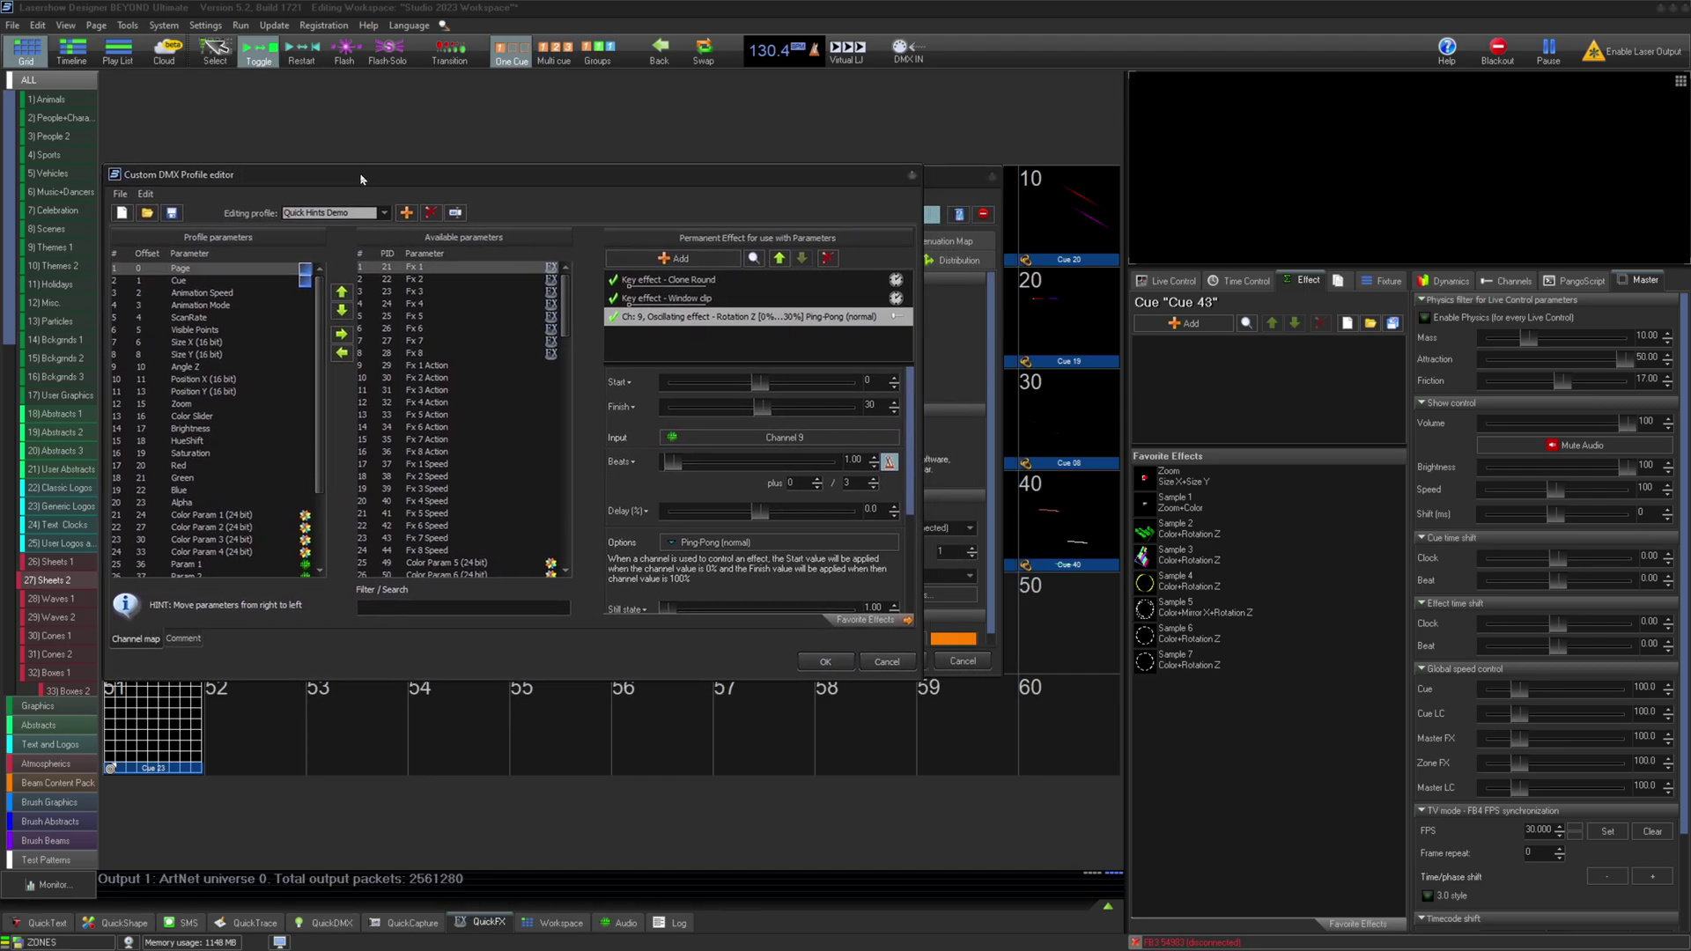
left_click_drag(919, 676, 1118, 868)
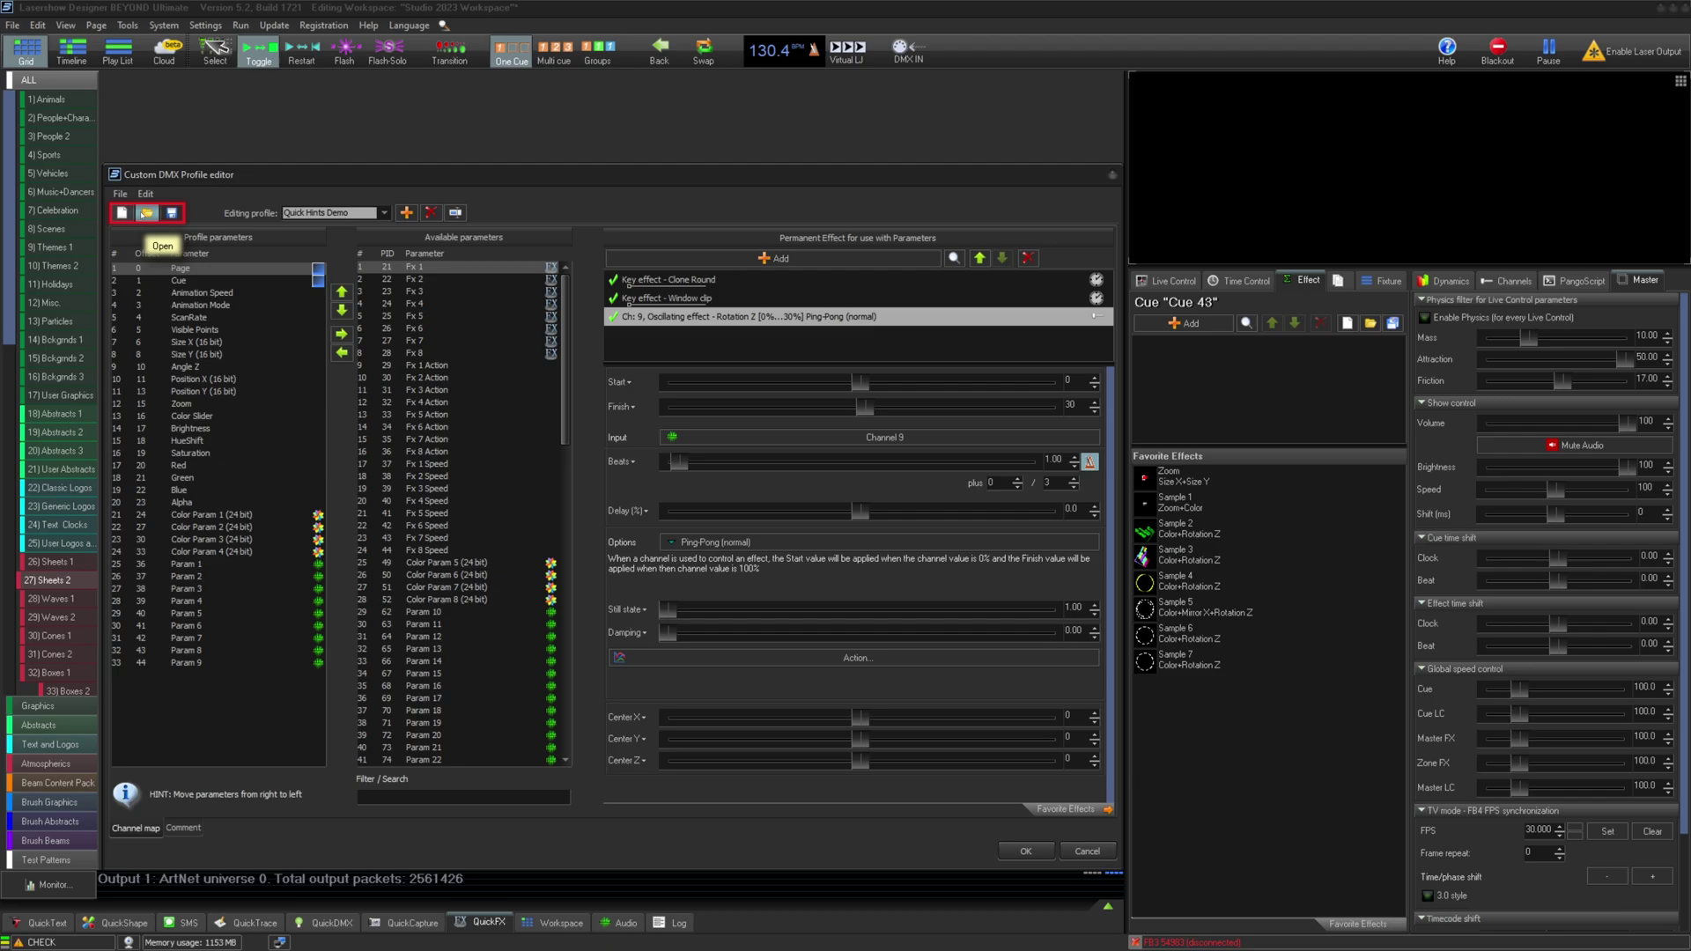
left_click(169, 215)
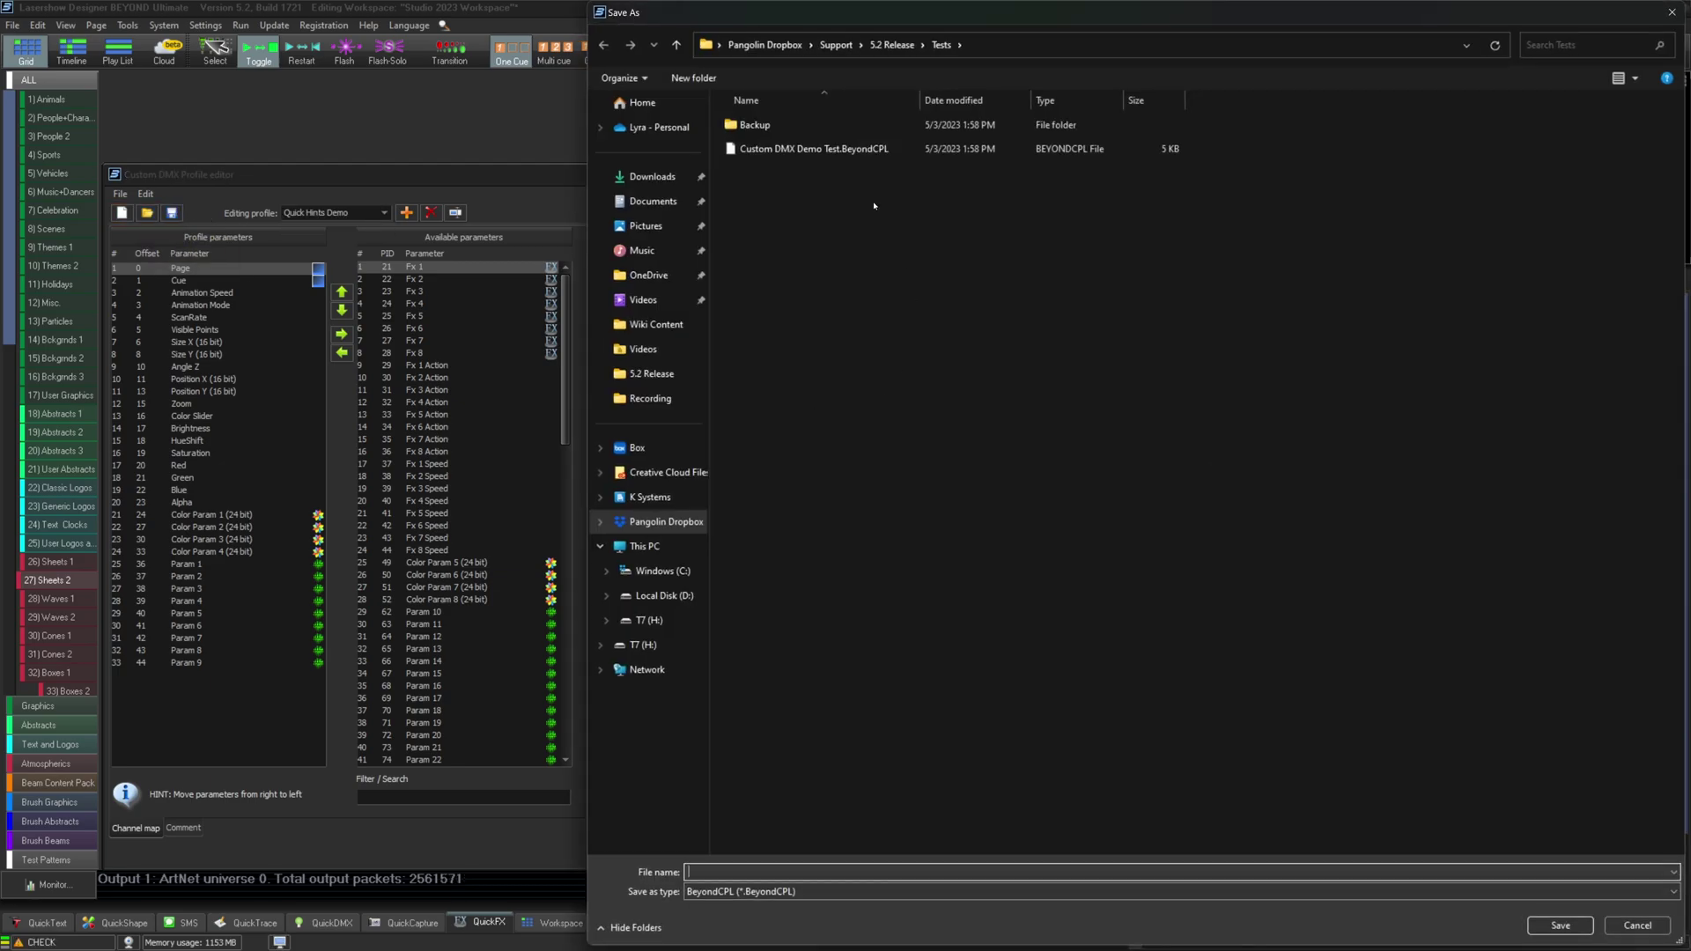
double_click(854, 148)
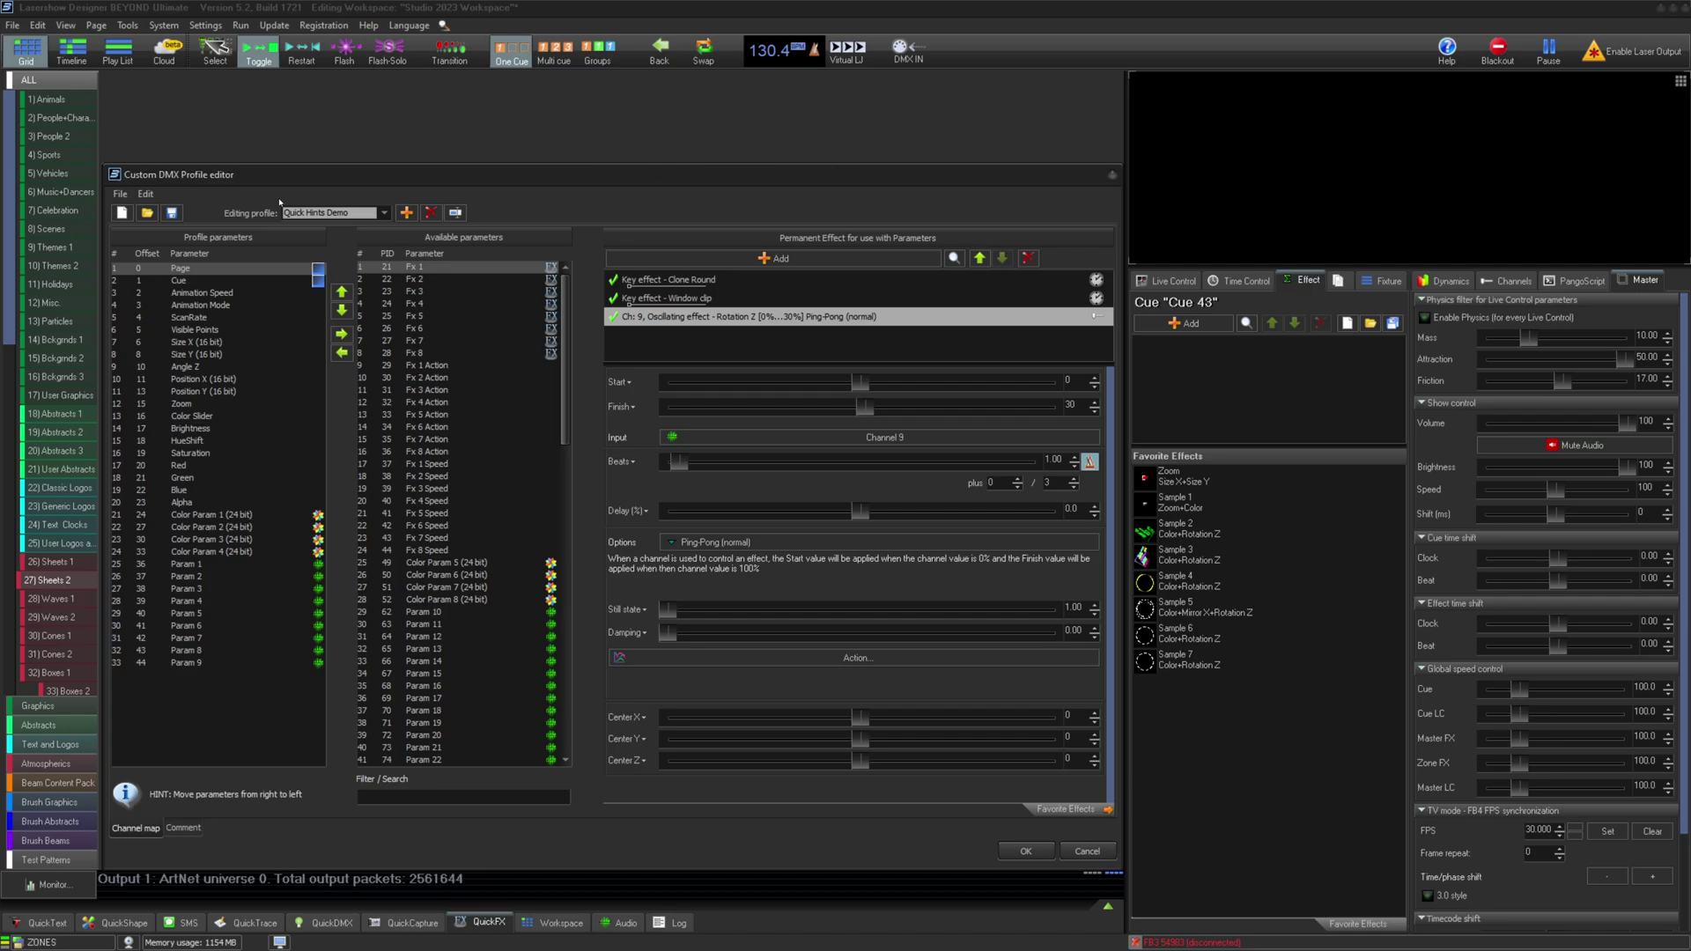
Step: Keep Quick Hints Demo as the edited profile and review the profile management commands
left_click(357, 216)
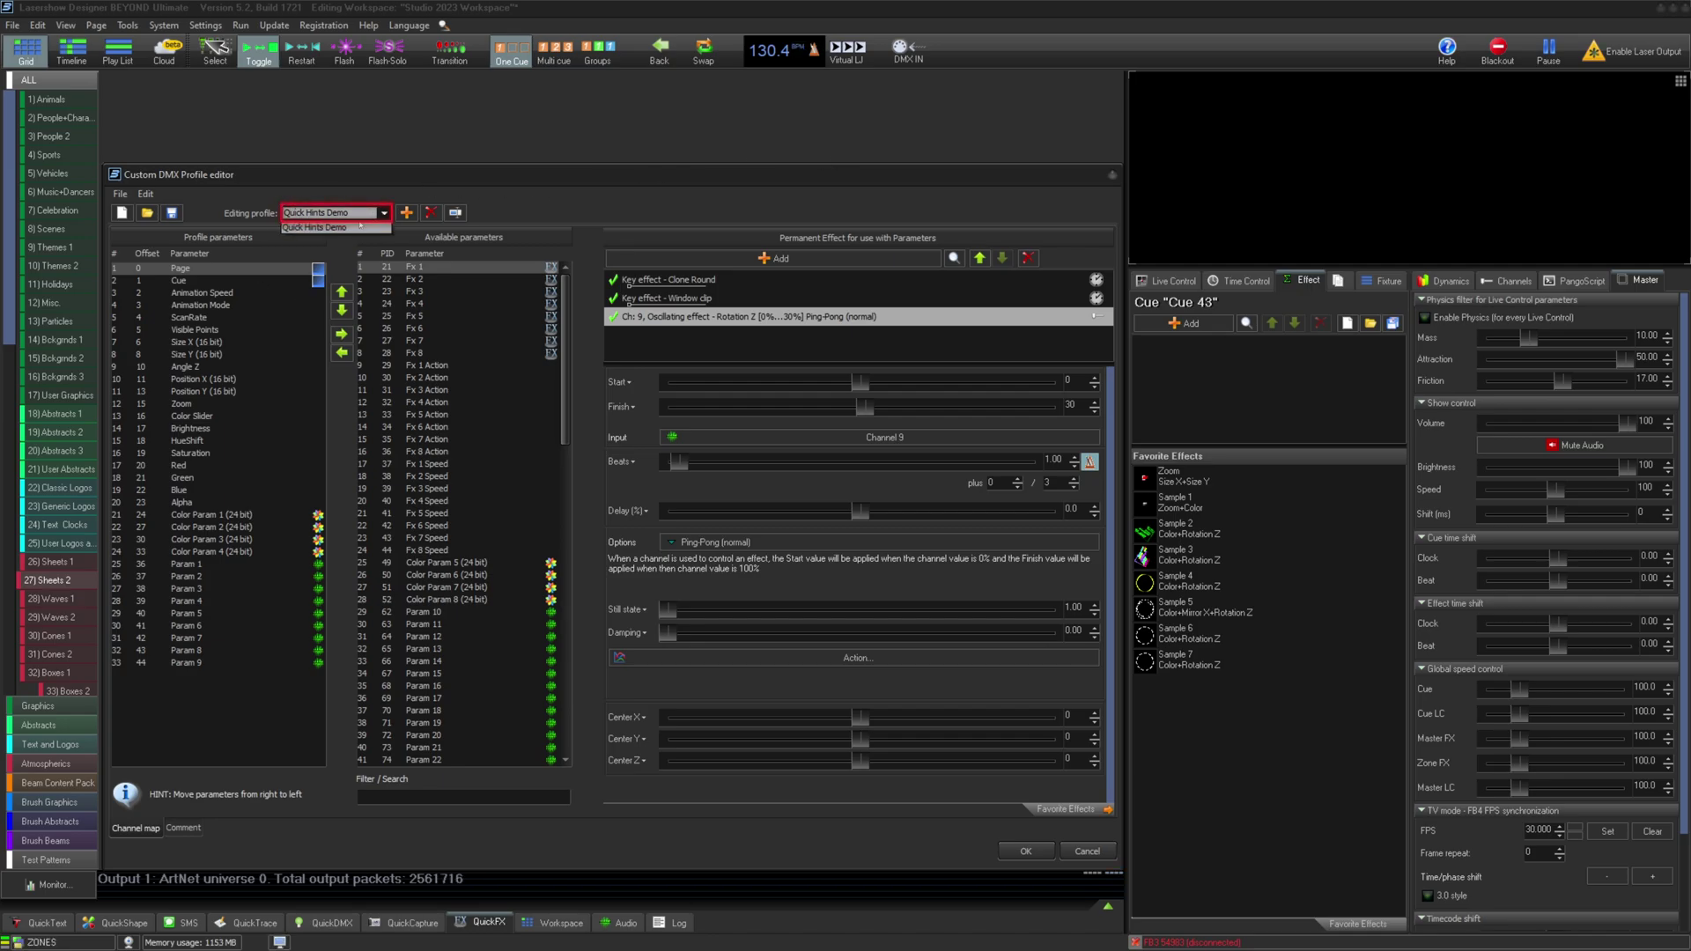
left_click(314, 227)
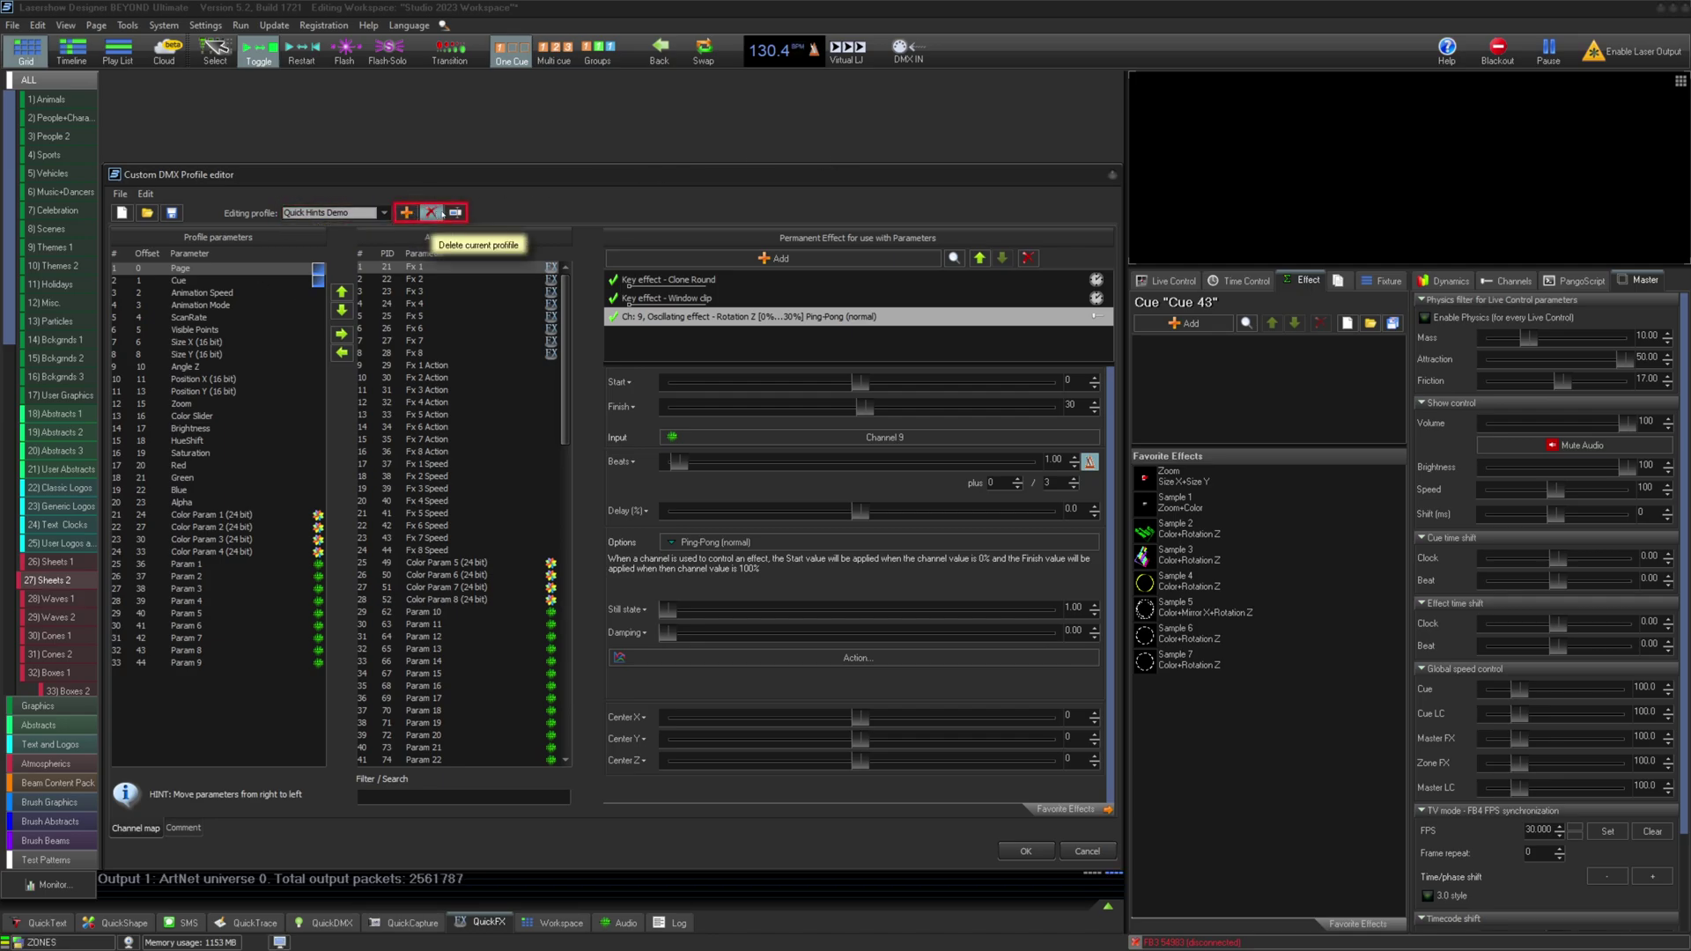
left_click(404, 214)
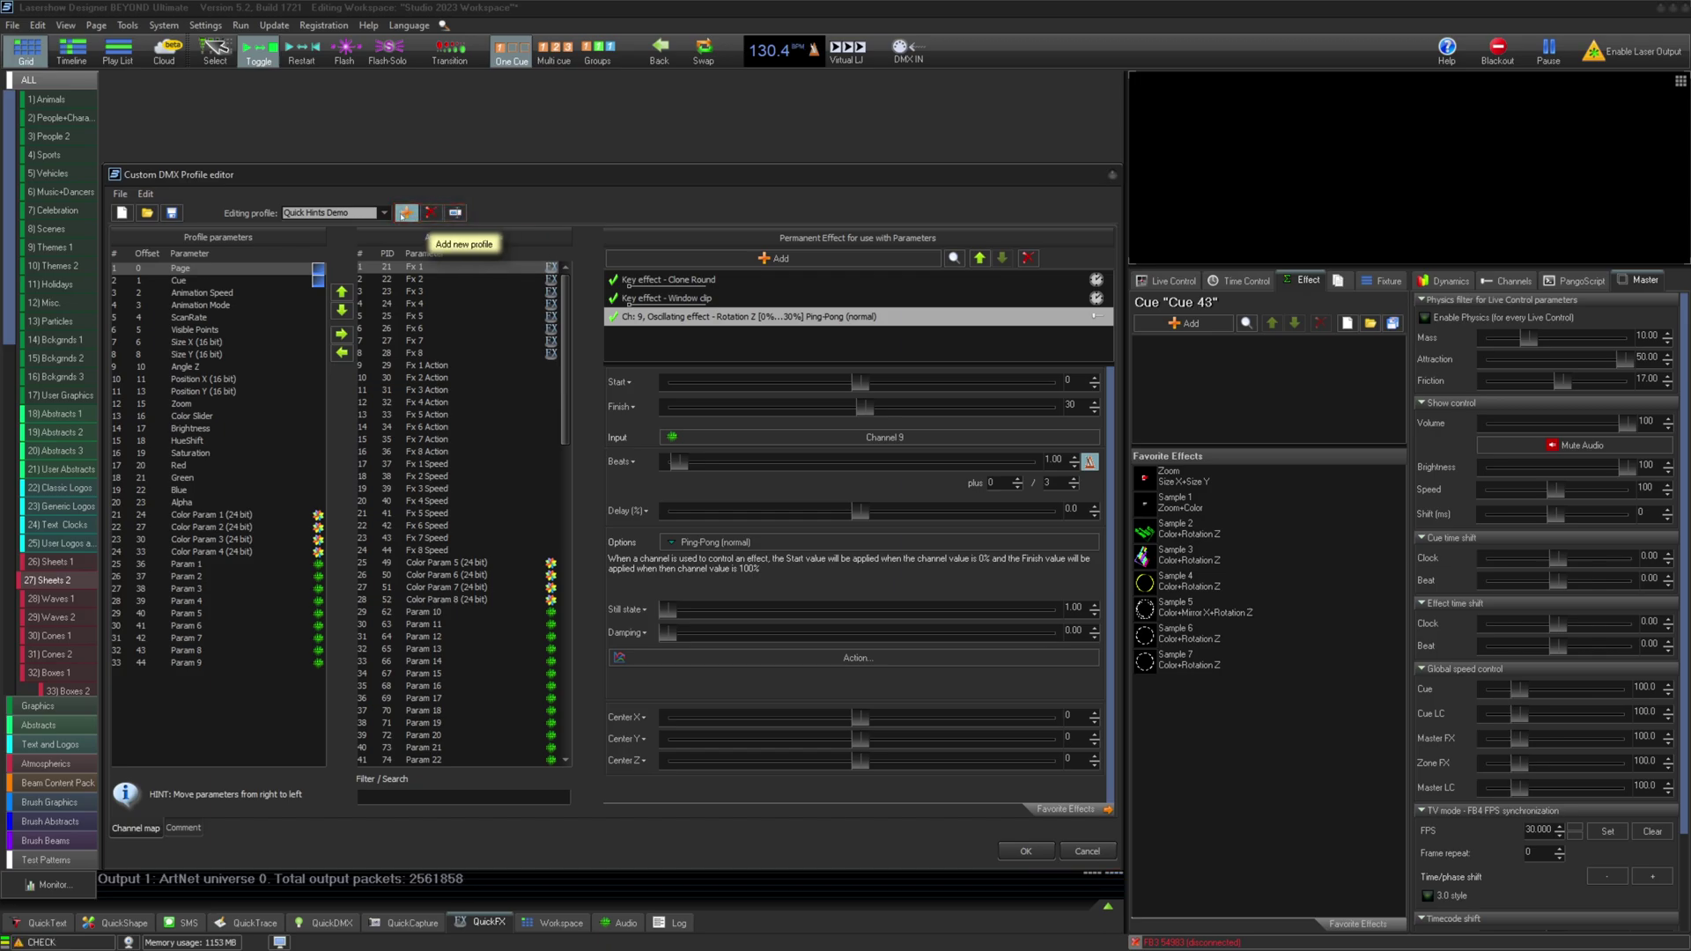
left_click(145, 193)
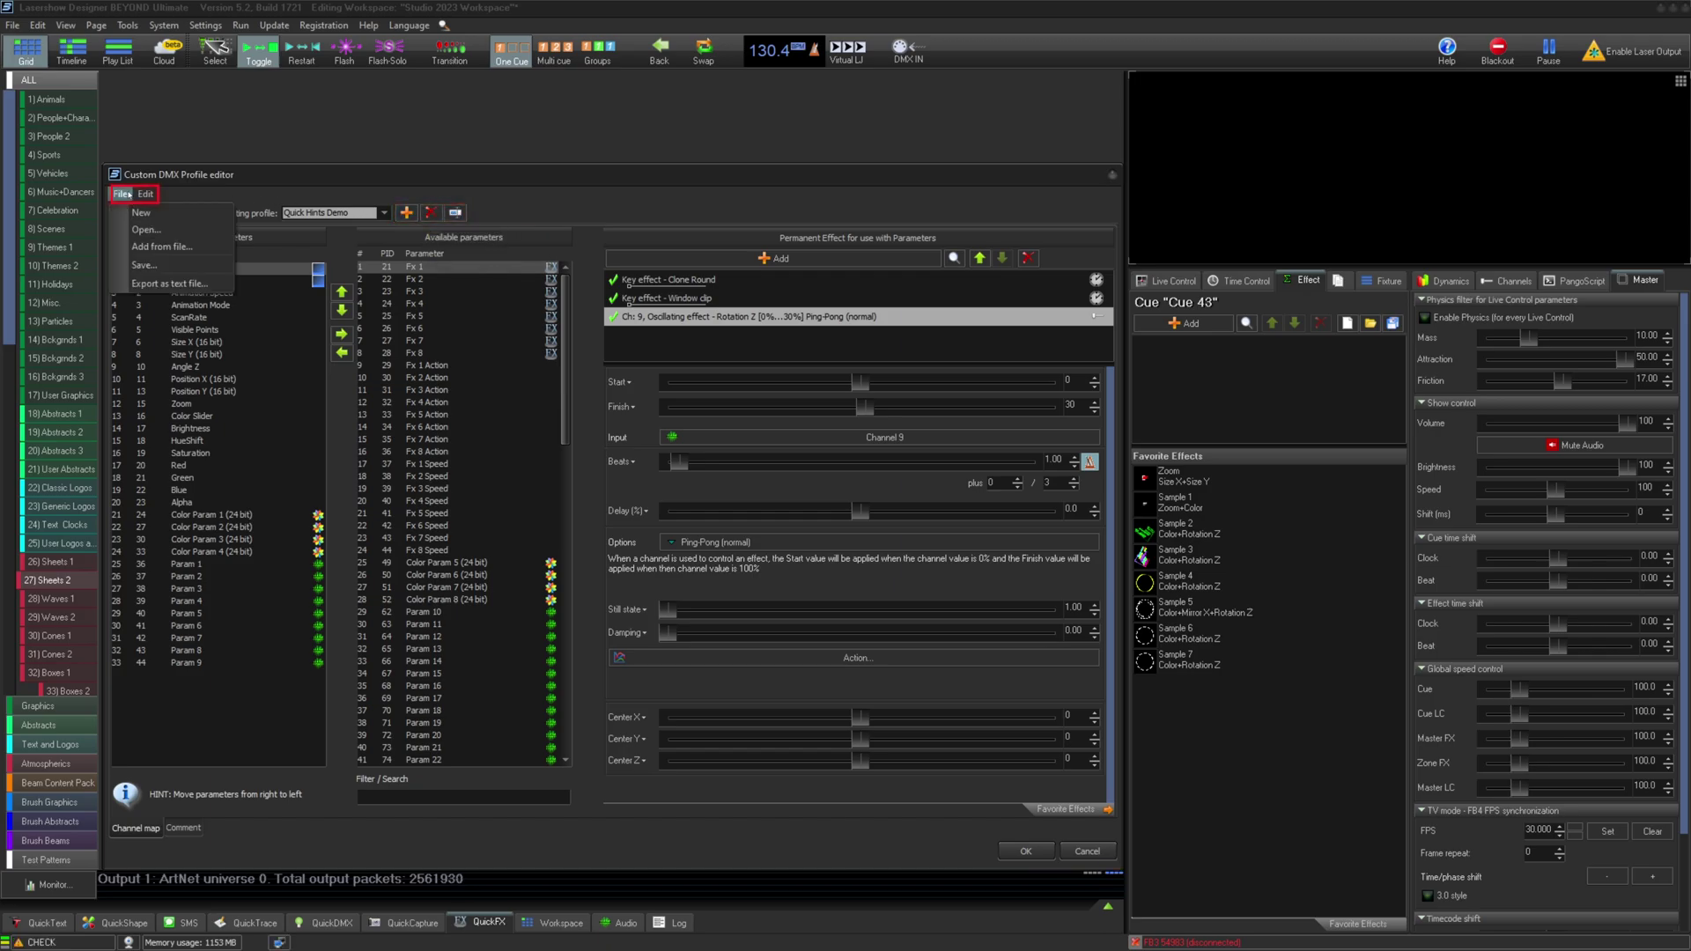
left_click(406, 214)
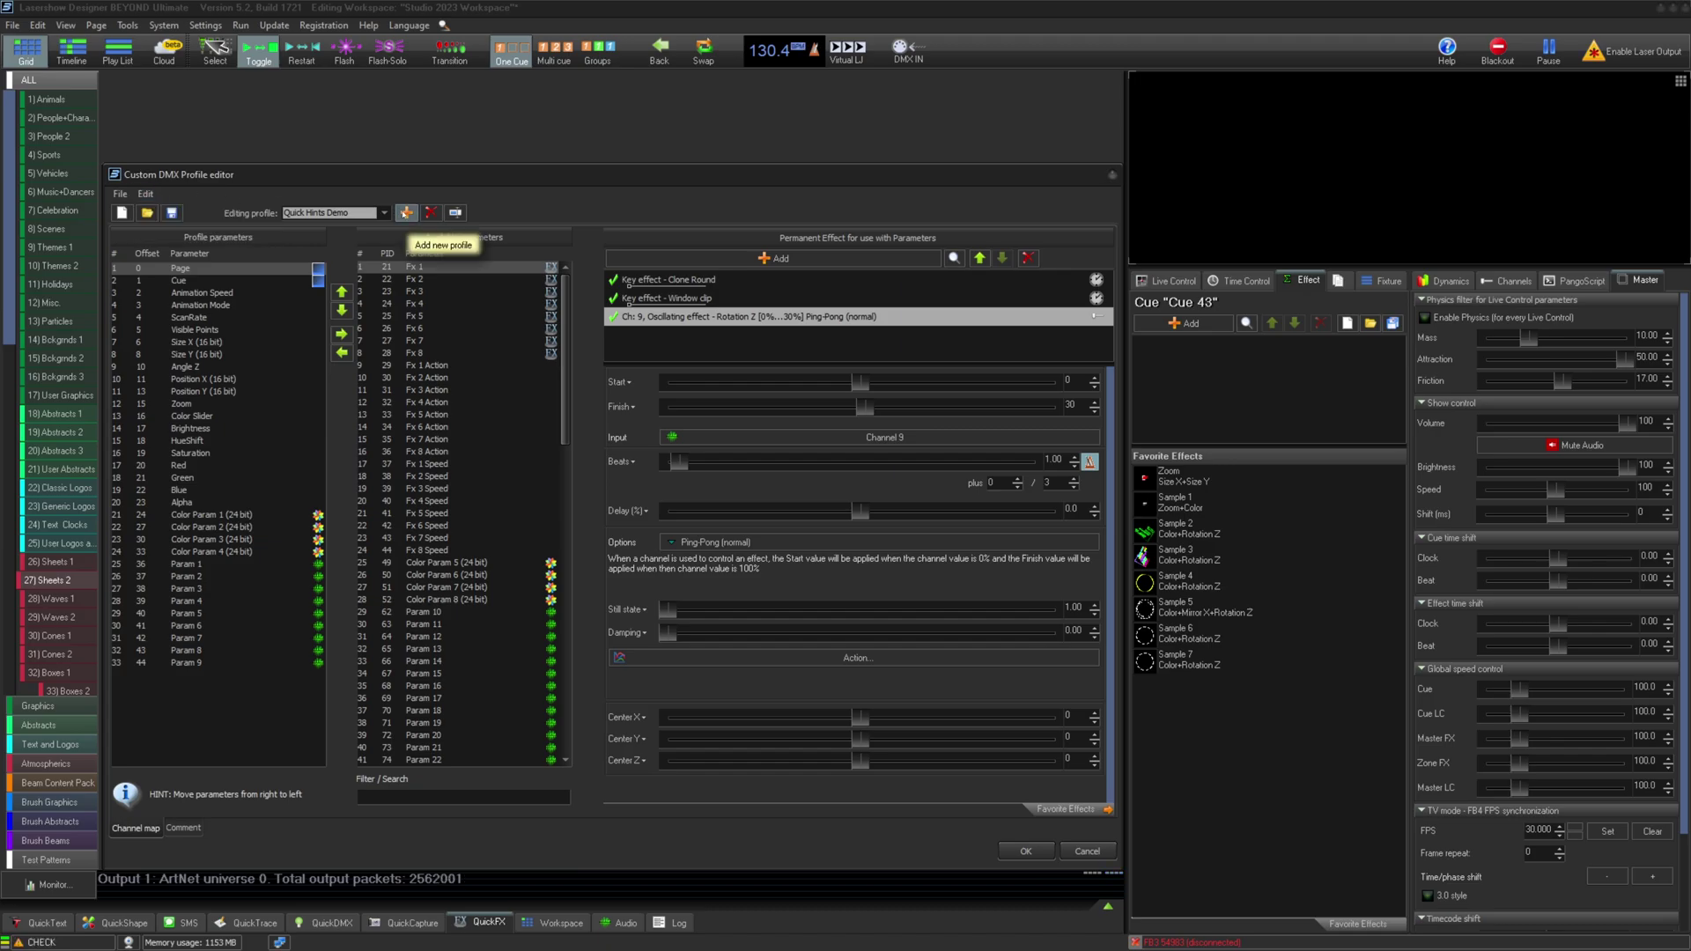
Step: Create a new profile named 'Test' and add Page, Cue, Animation Speed and Animation Mode
left_click(406, 213)
type("Test")
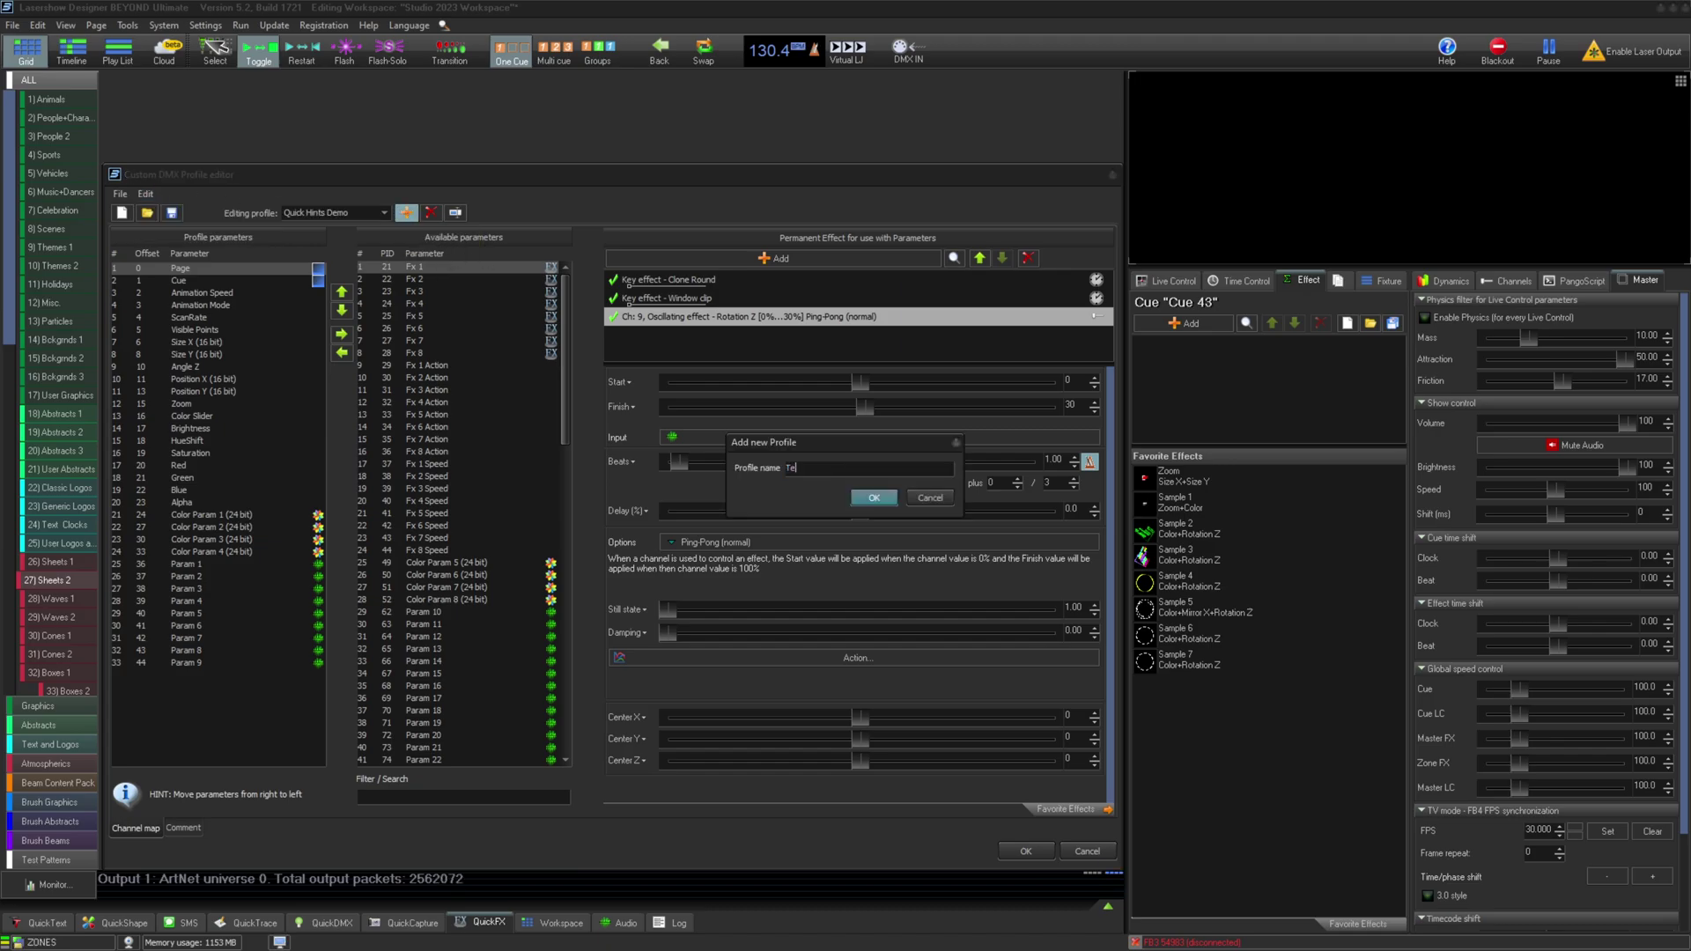
key("Return")
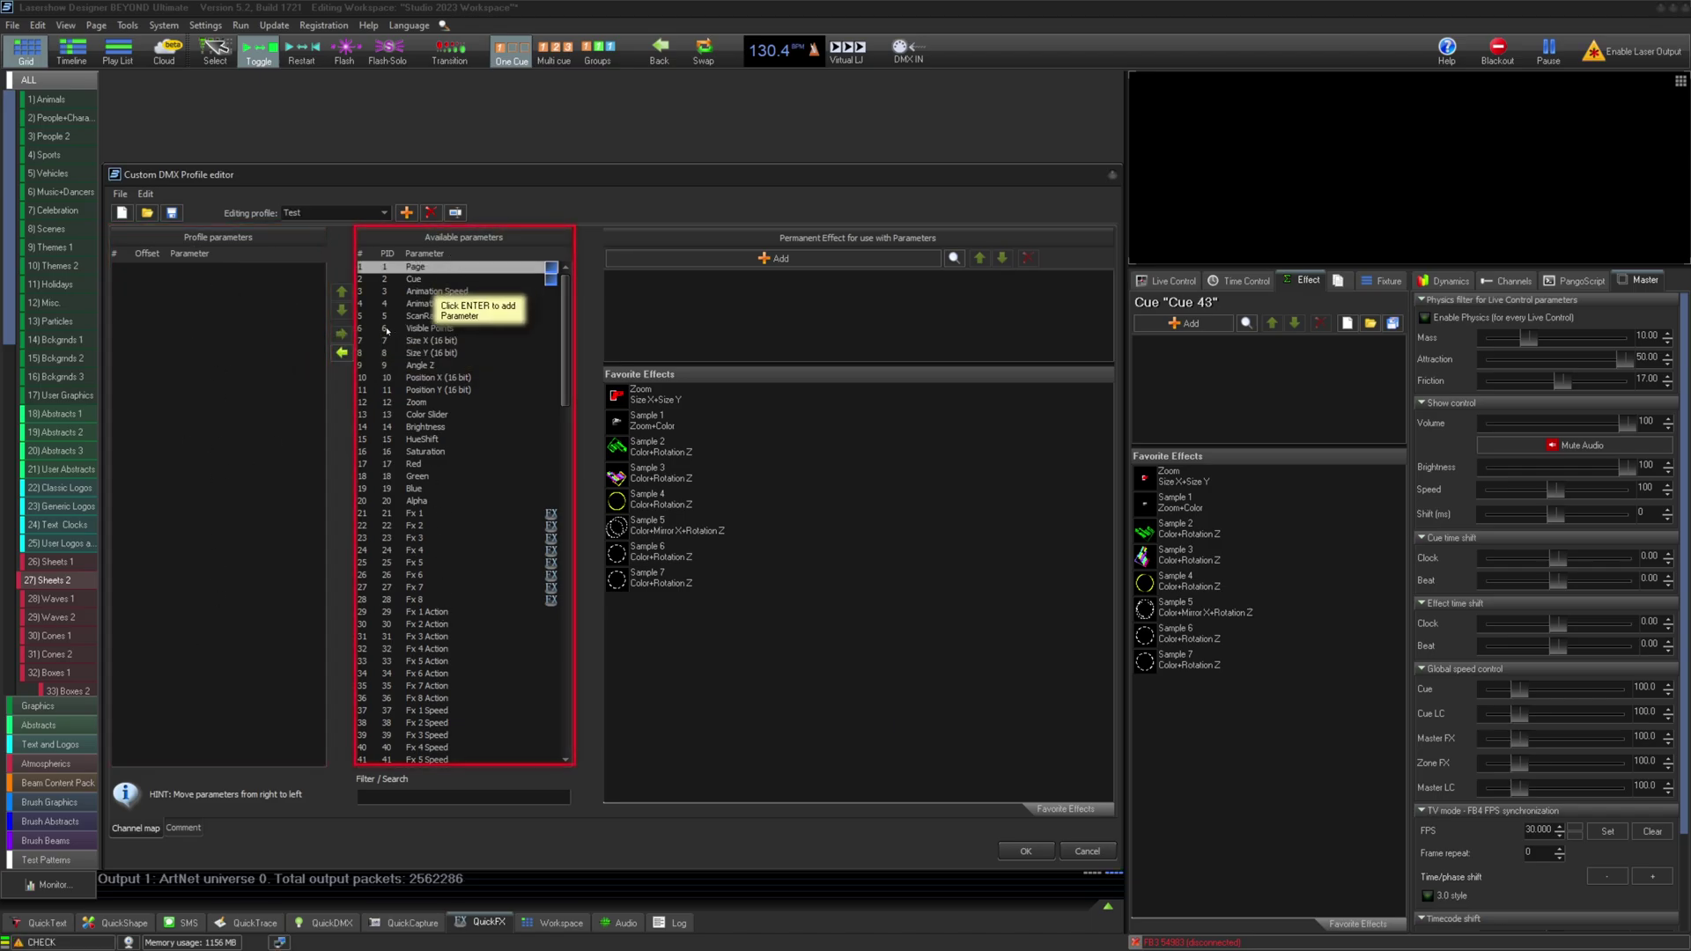
left_click(343, 352)
left_click(343, 352)
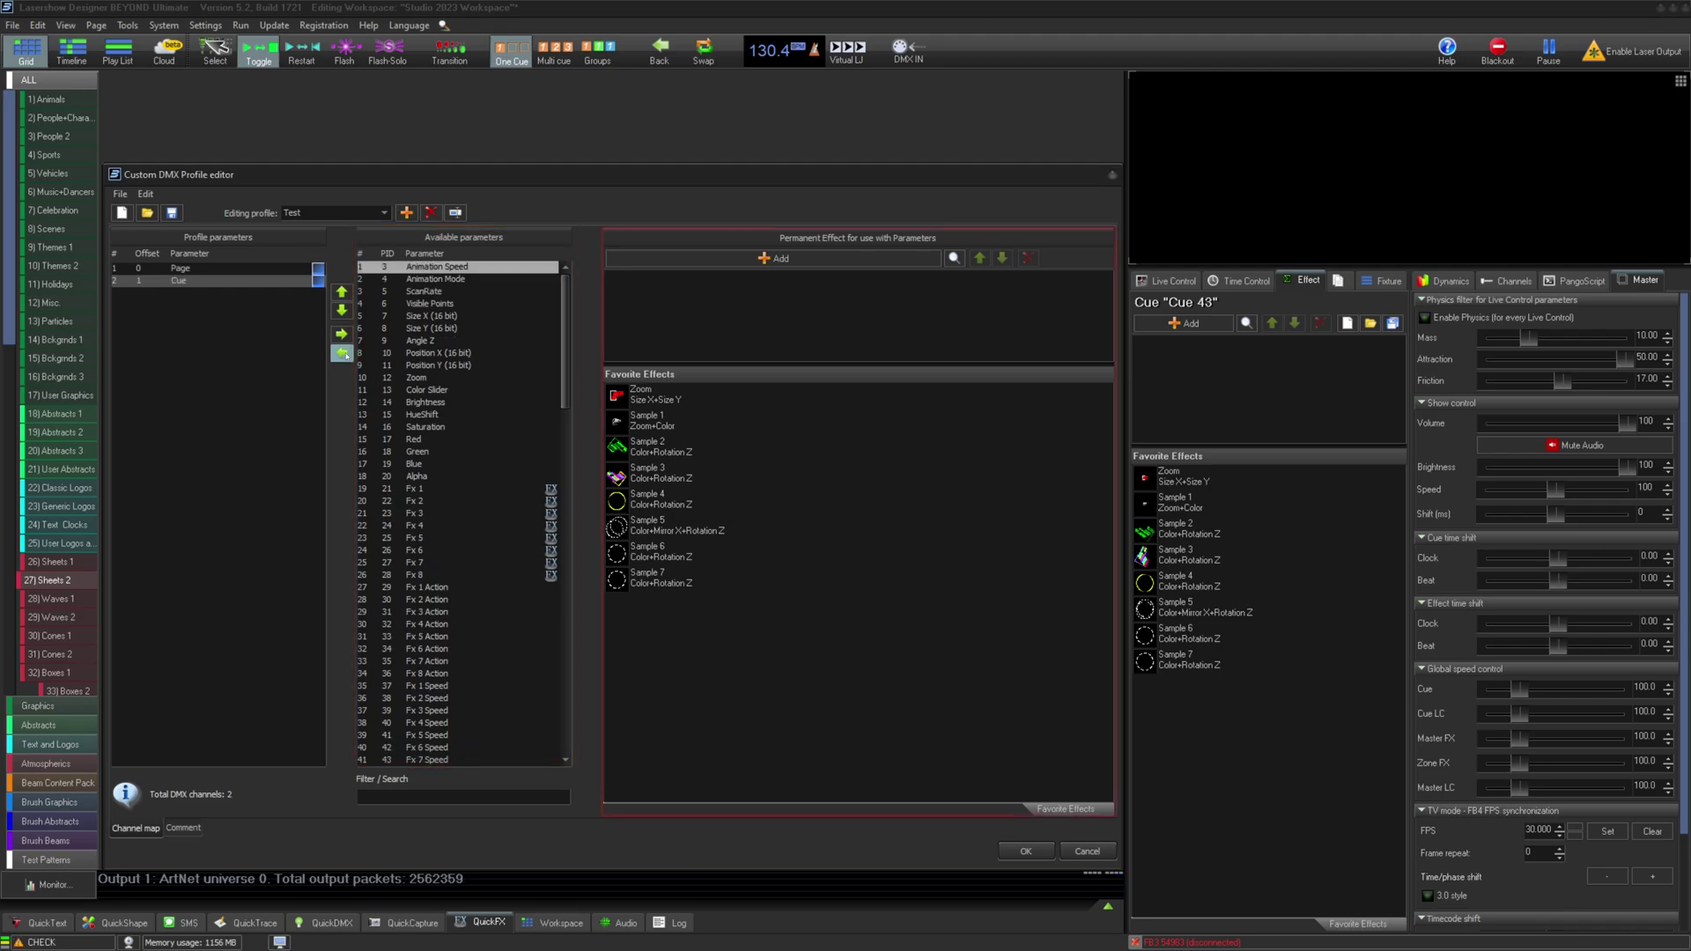
left_click(343, 353)
left_click(342, 352)
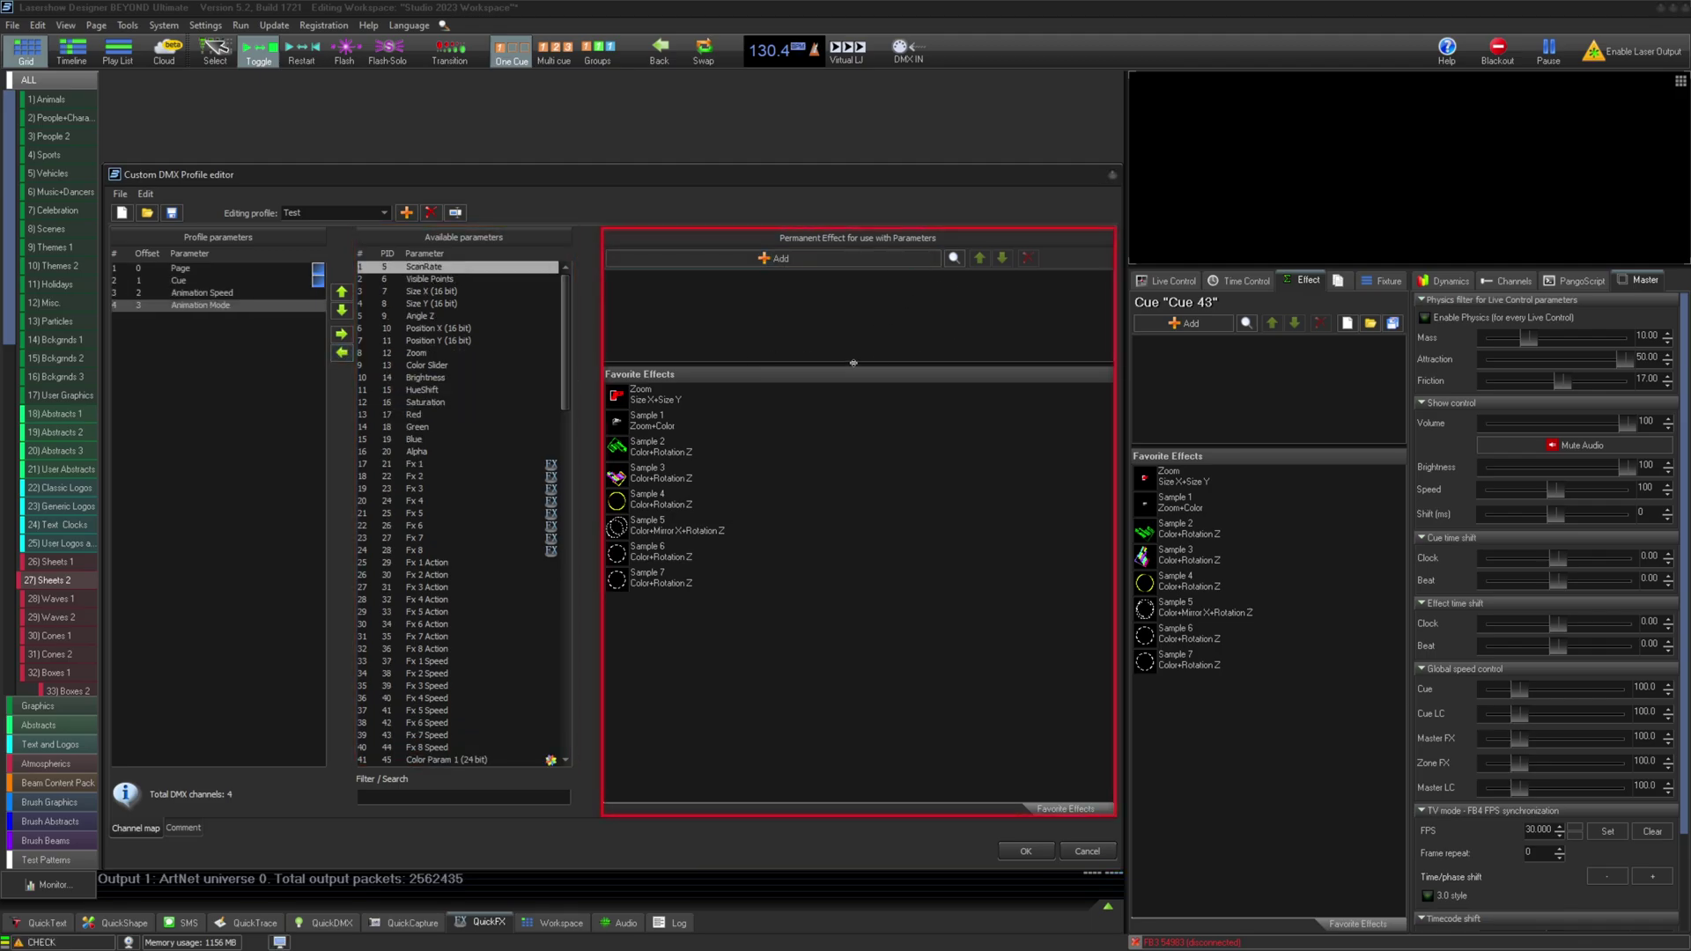
Step: Append ScanRate through Alpha (size, position, zoom, colour), bringing the profile to 24 channels
left_click(340, 354)
left_click(341, 353)
left_click(341, 353)
left_click(341, 353)
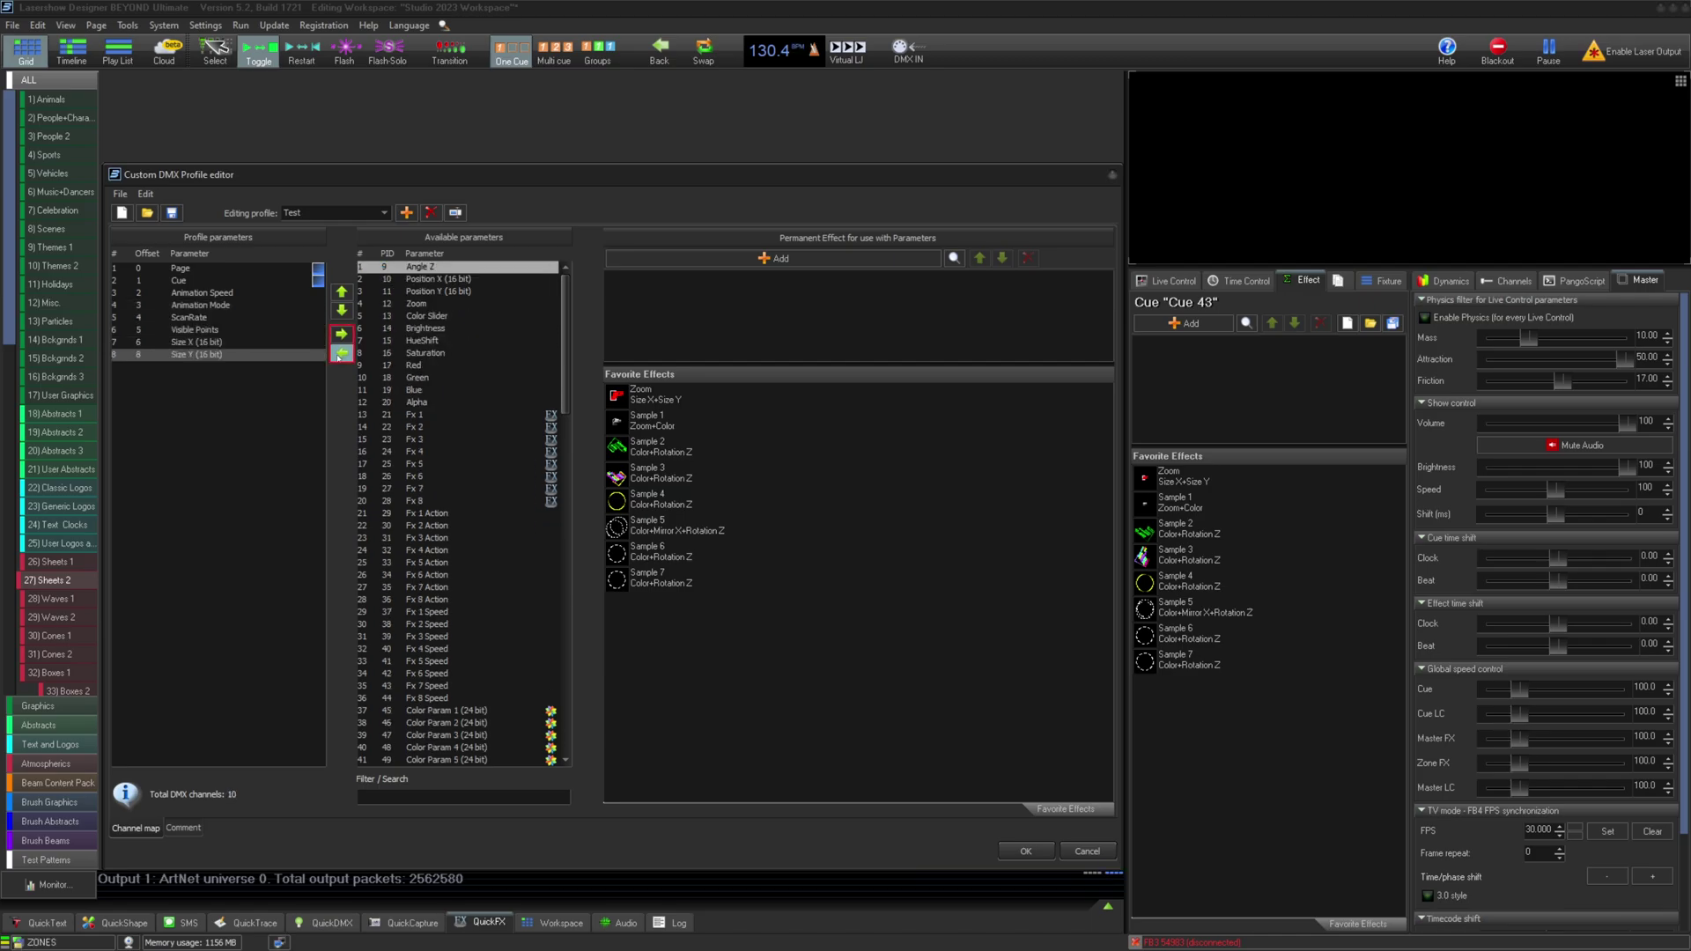
left_click(341, 353)
left_click(341, 354)
left_click(341, 353)
double_click(340, 354)
left_click(341, 353)
double_click(341, 353)
left_click(341, 353)
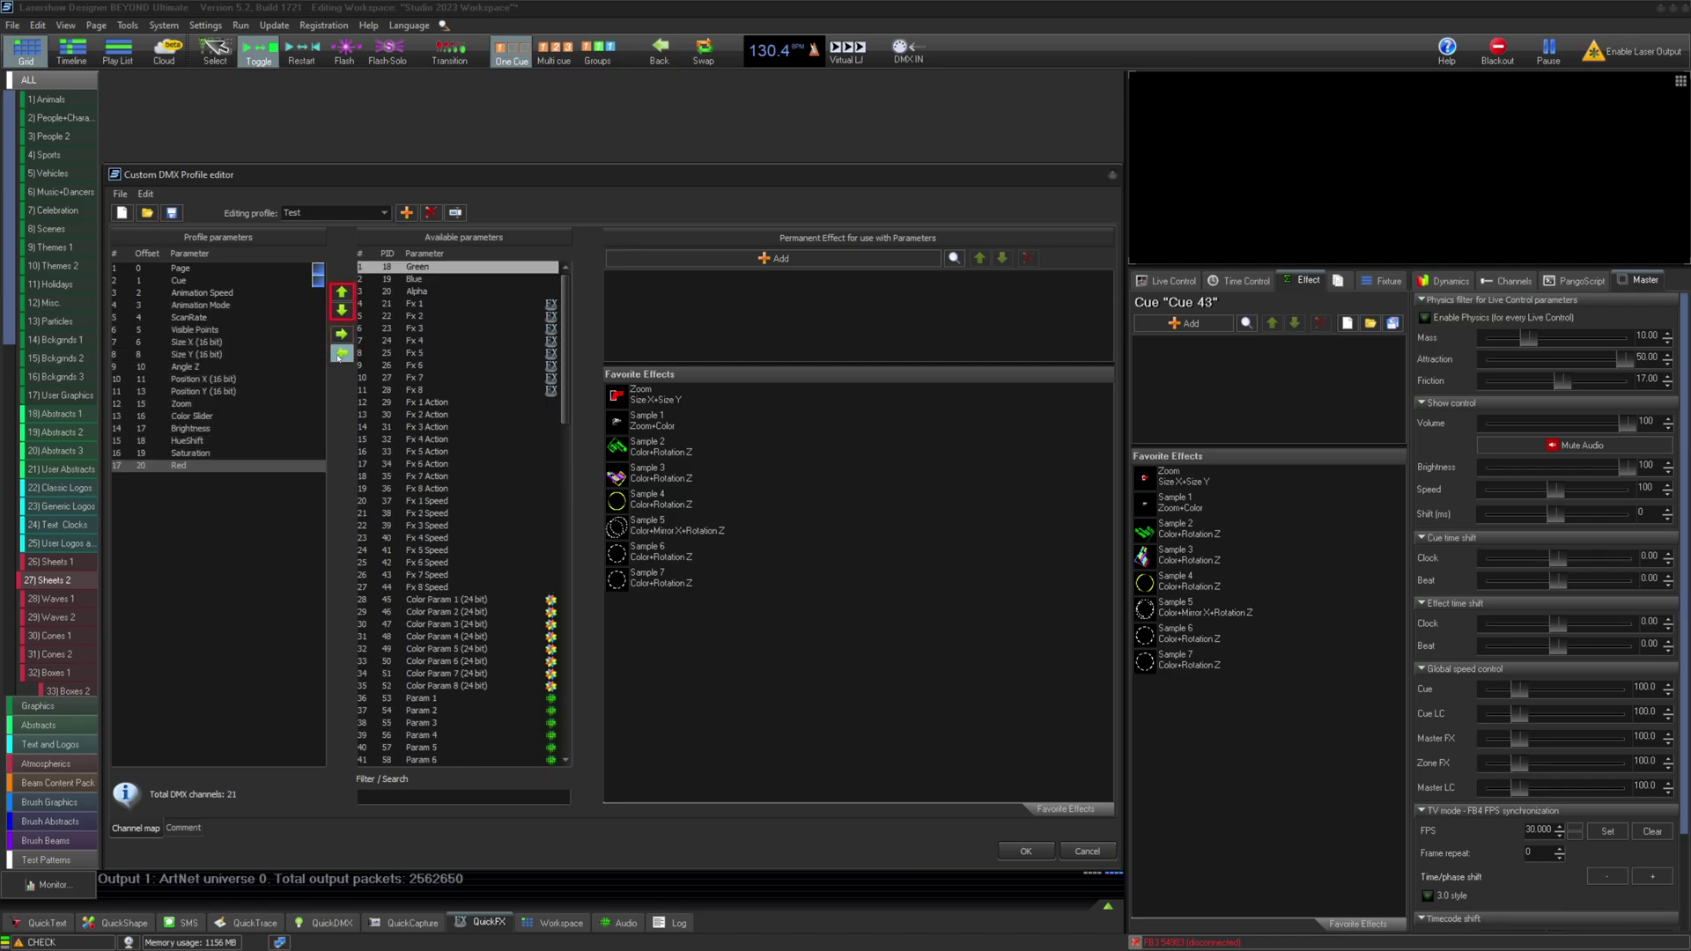
double_click(340, 354)
left_click(340, 353)
left_click(172, 455)
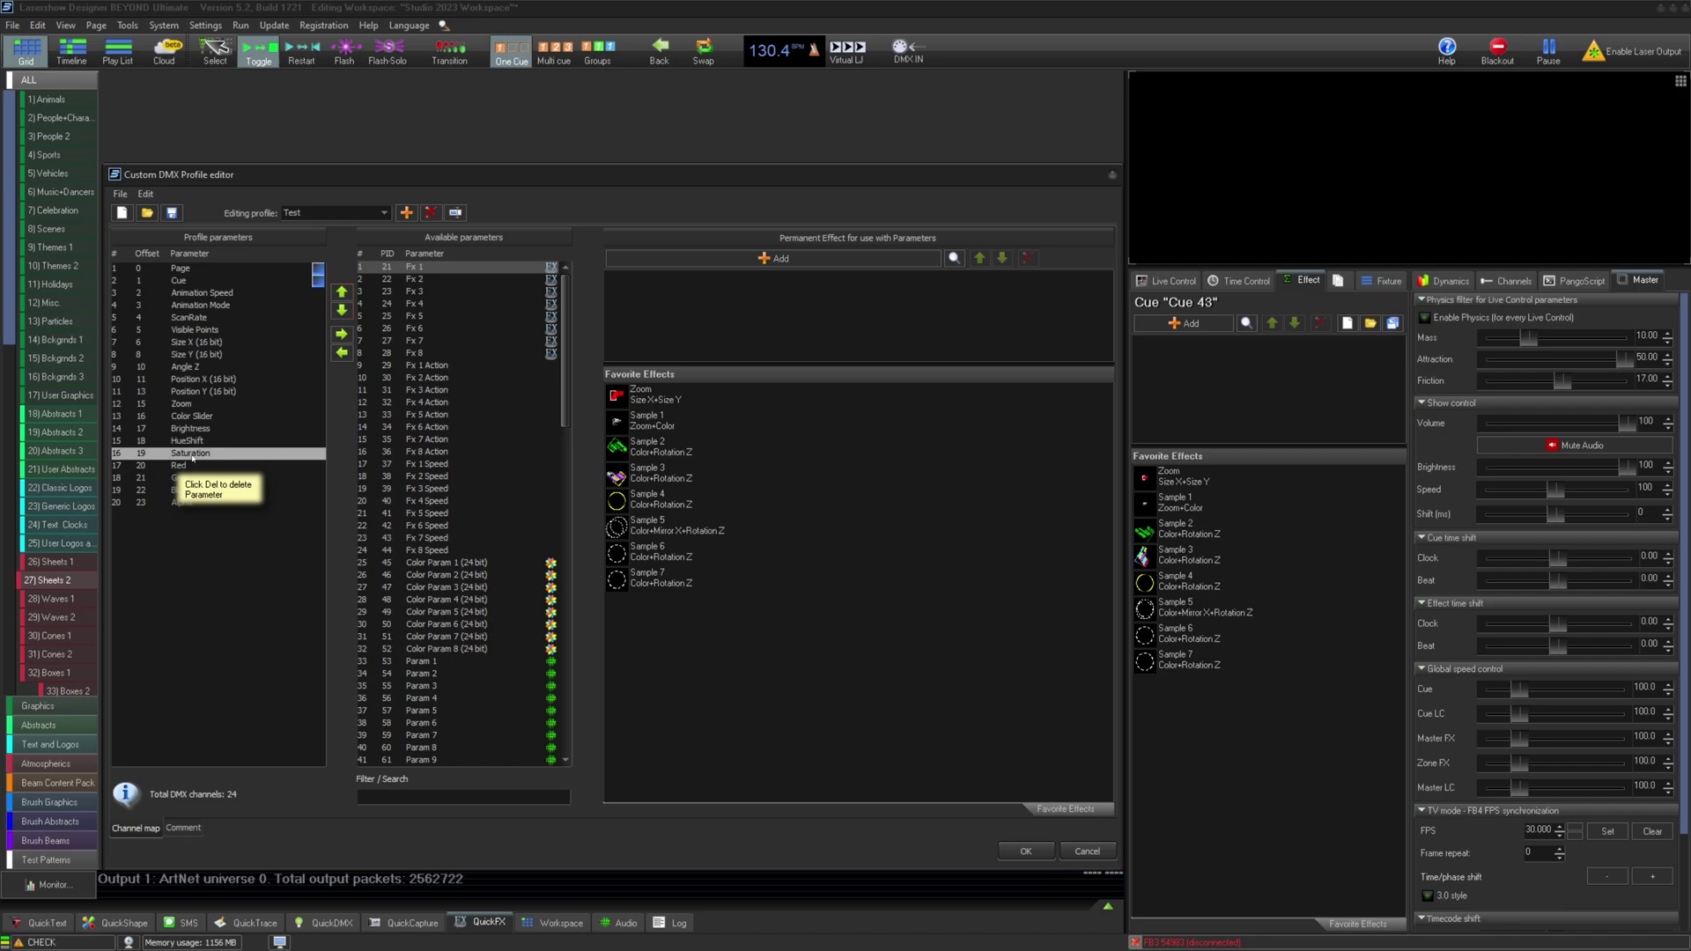
Step: Browse the Test profile's parameters from Page down to Alpha
left_click(143, 269)
key("Down")
key("Down")
key("Down")
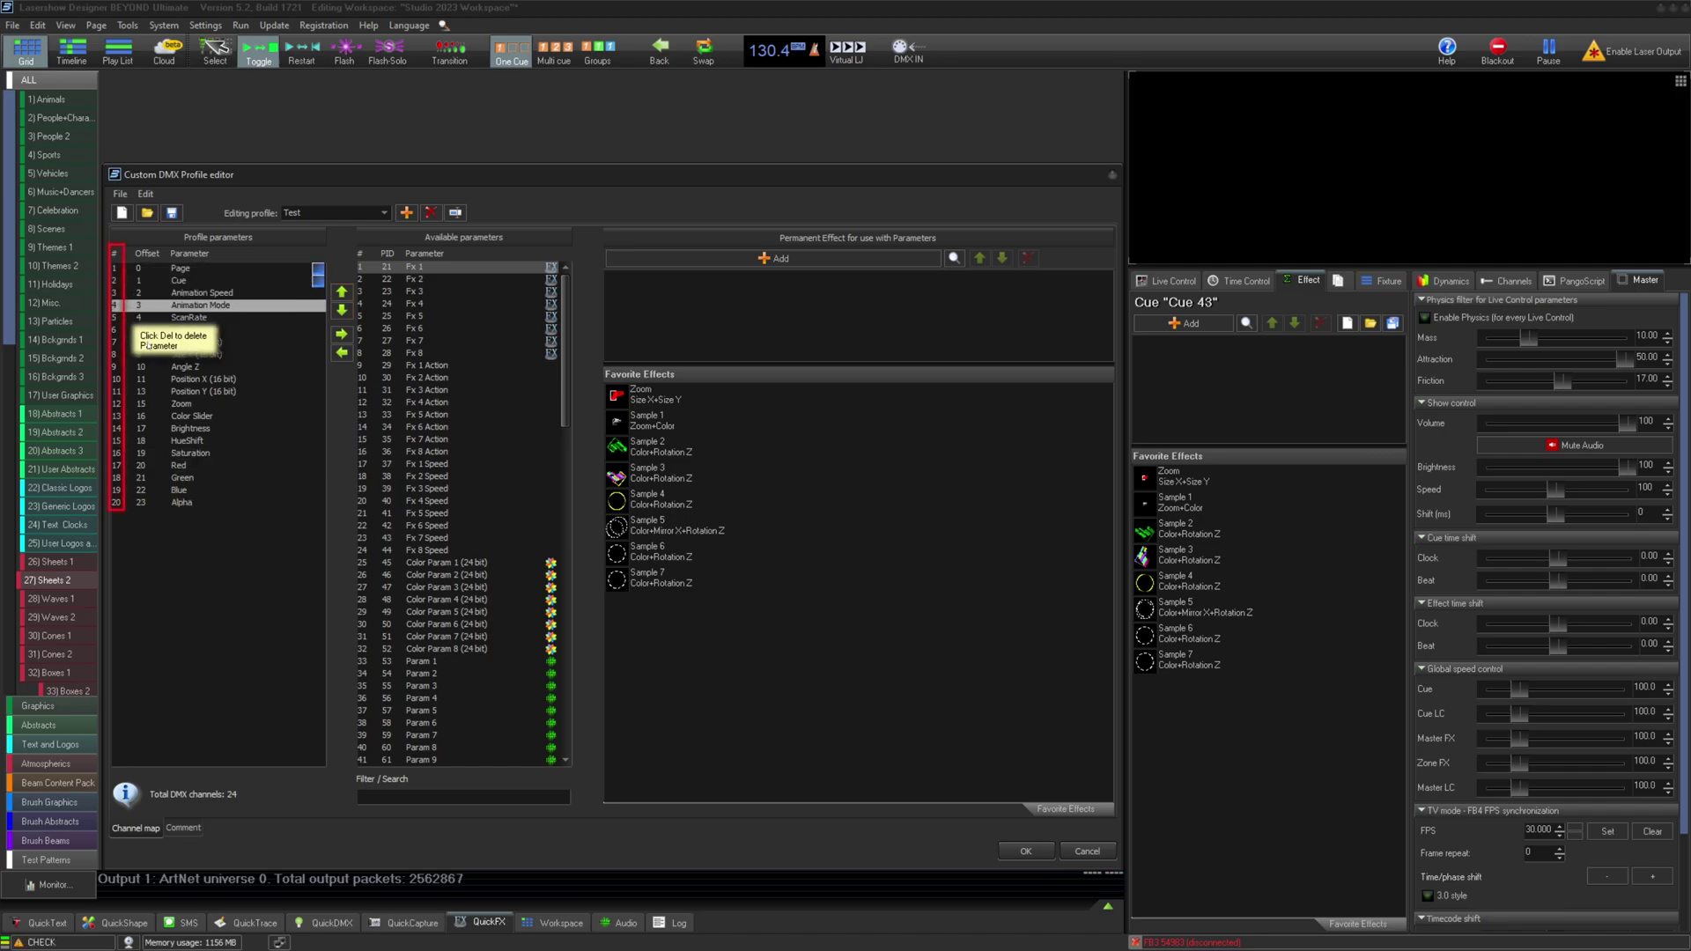
key("End")
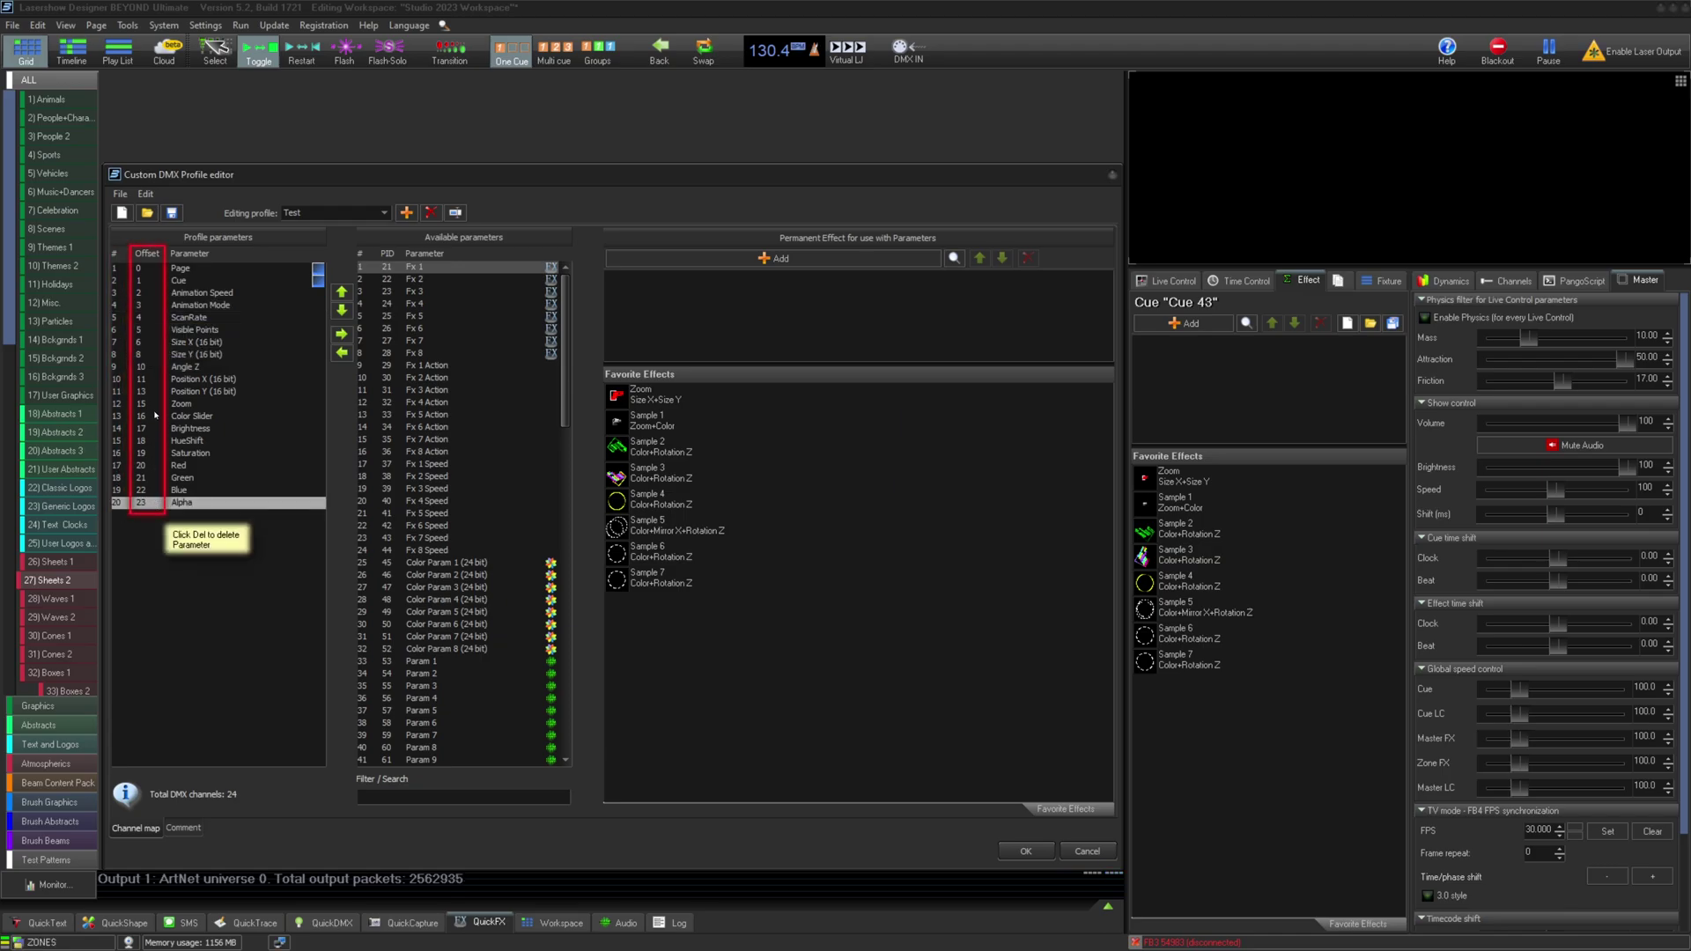
left_click(153, 368)
key("Down")
key("Down")
key("Down")
key("Down")
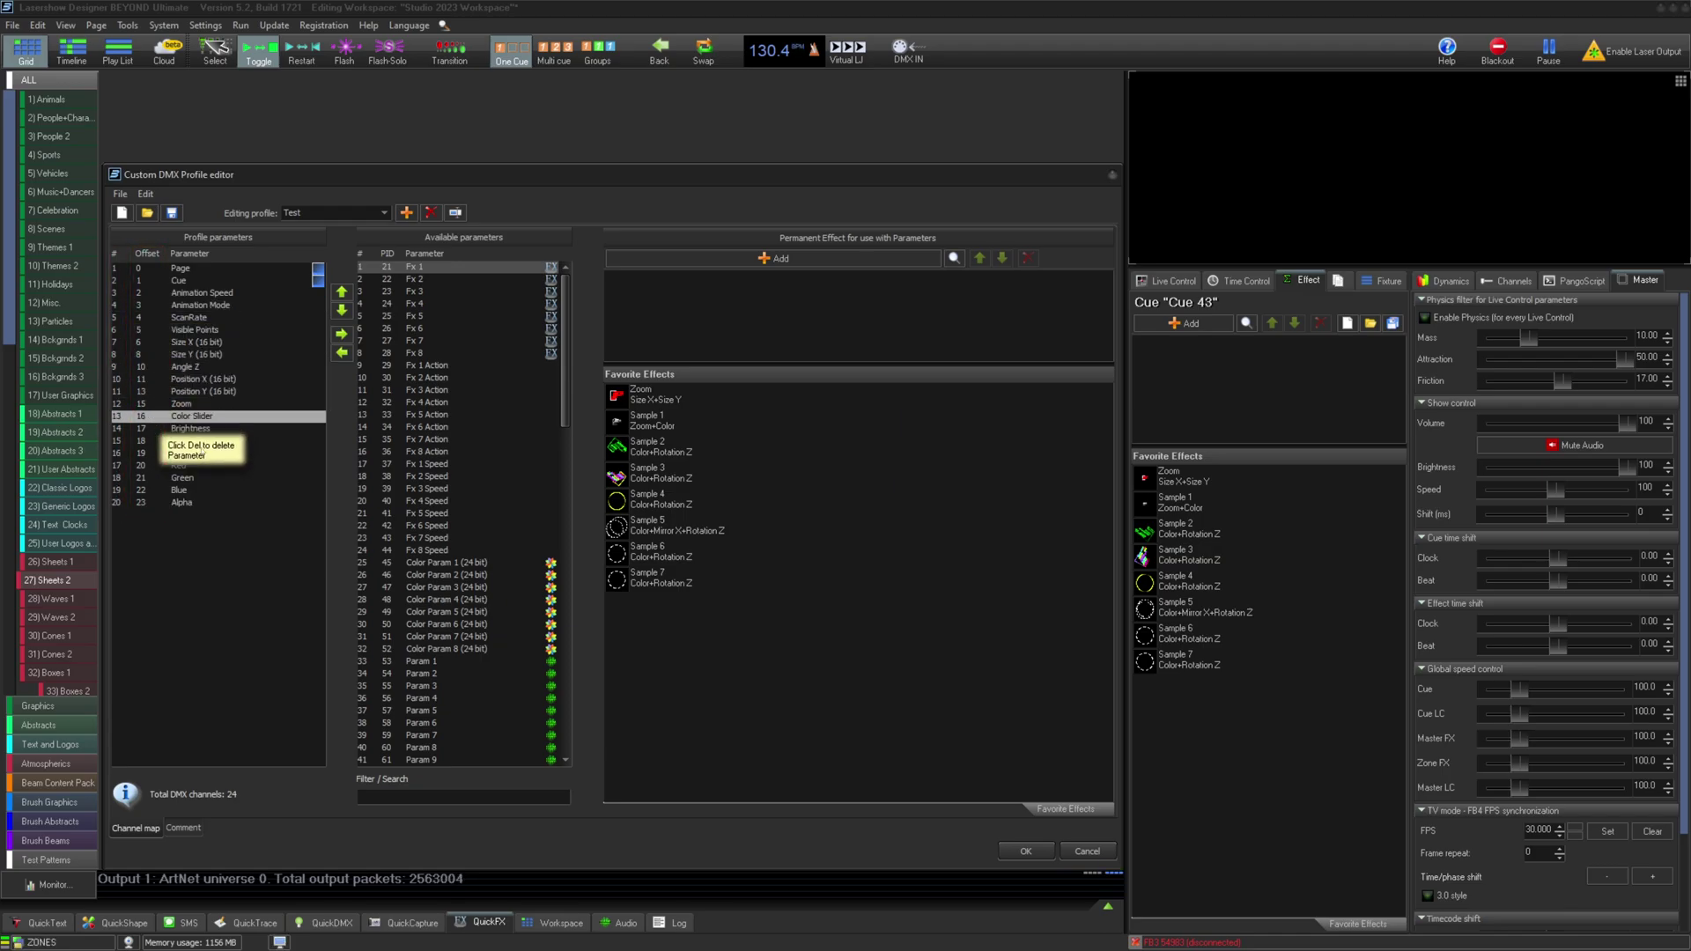
left_click(225, 379)
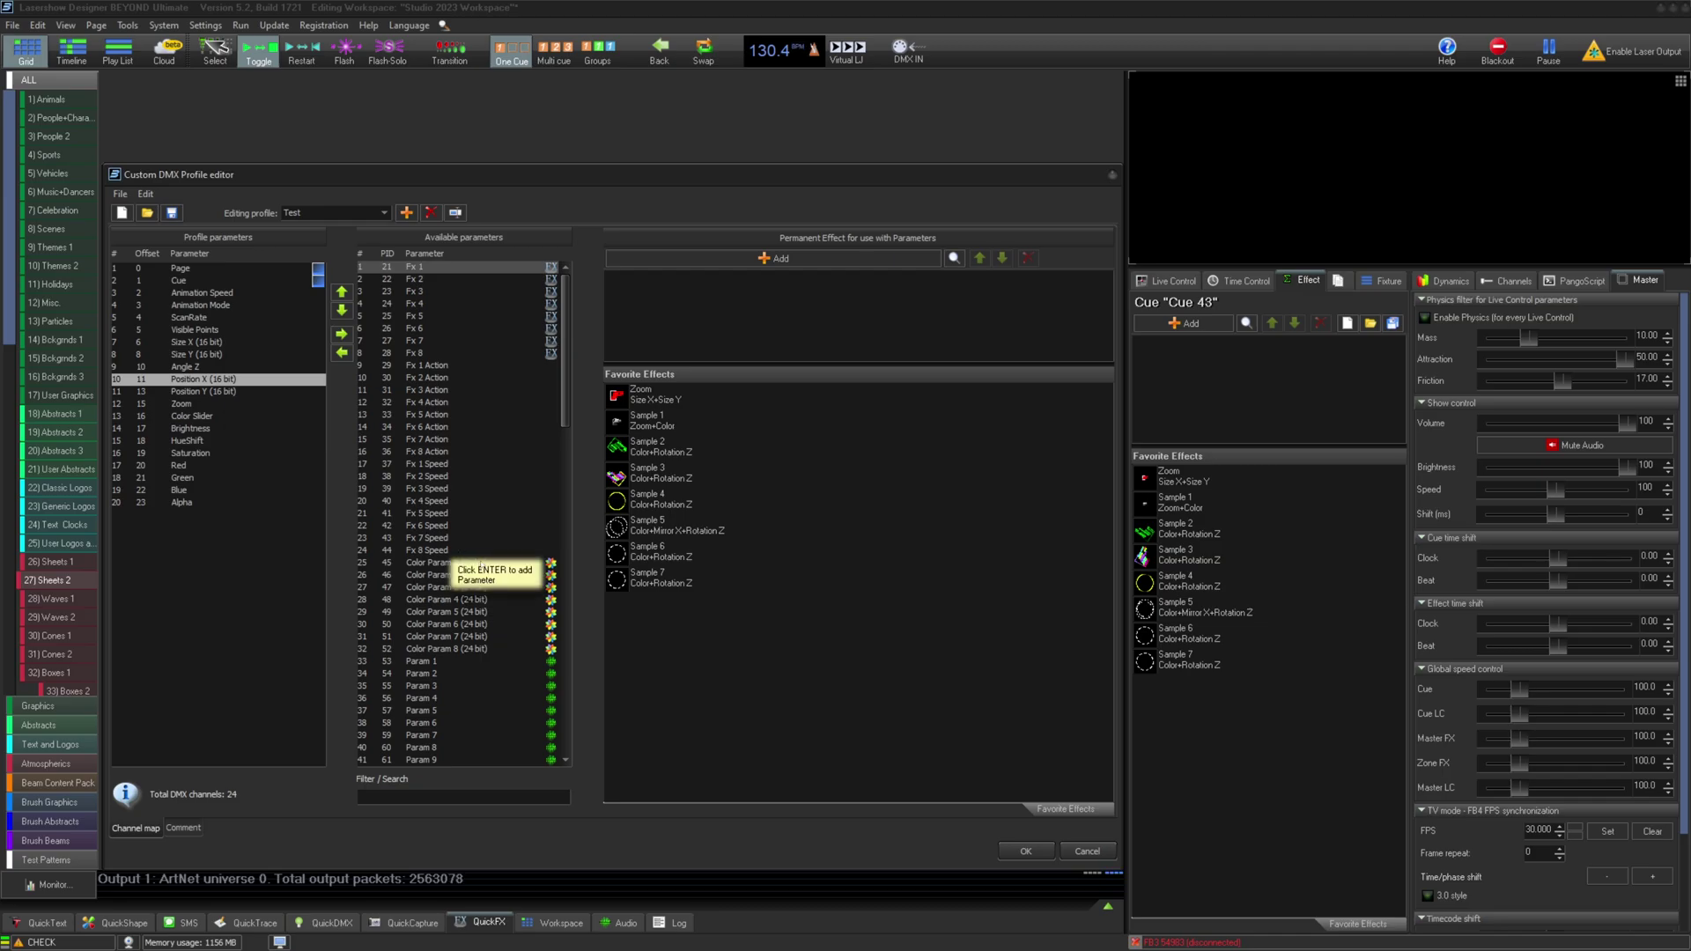
Step: Add Color Param 1–4 (24 bit) and Param 1–9, bringing the profile to 45 channels
left_click(511, 563)
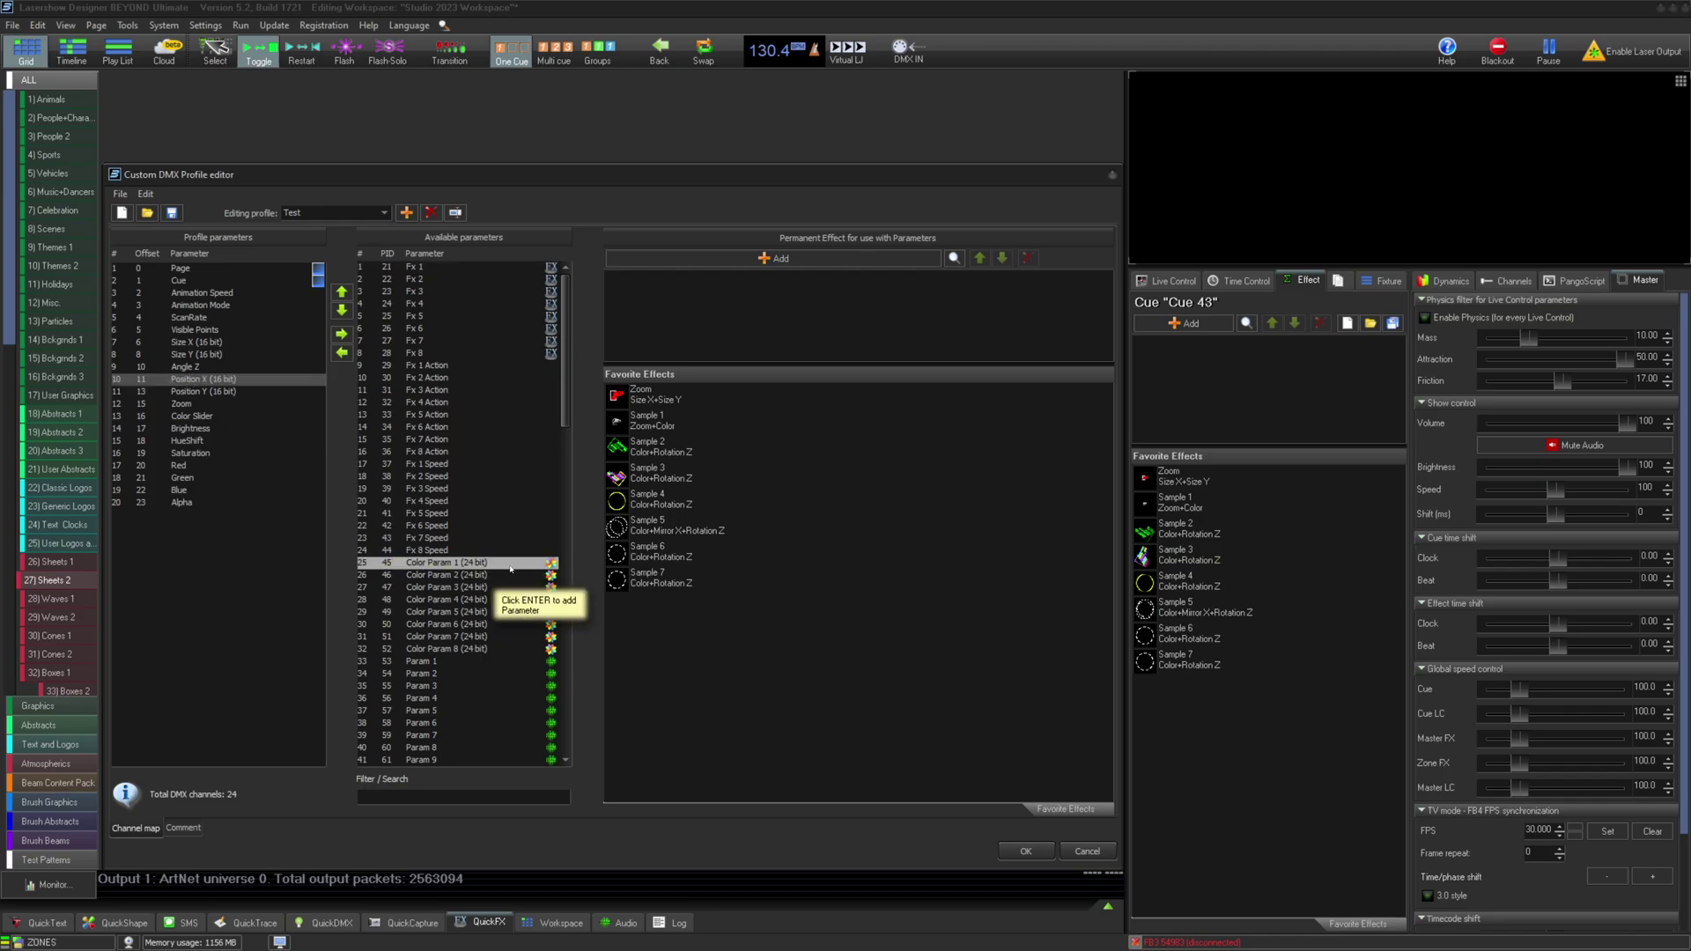
left_click(343, 353)
left_click(343, 353)
left_click(342, 353)
left_click(342, 353)
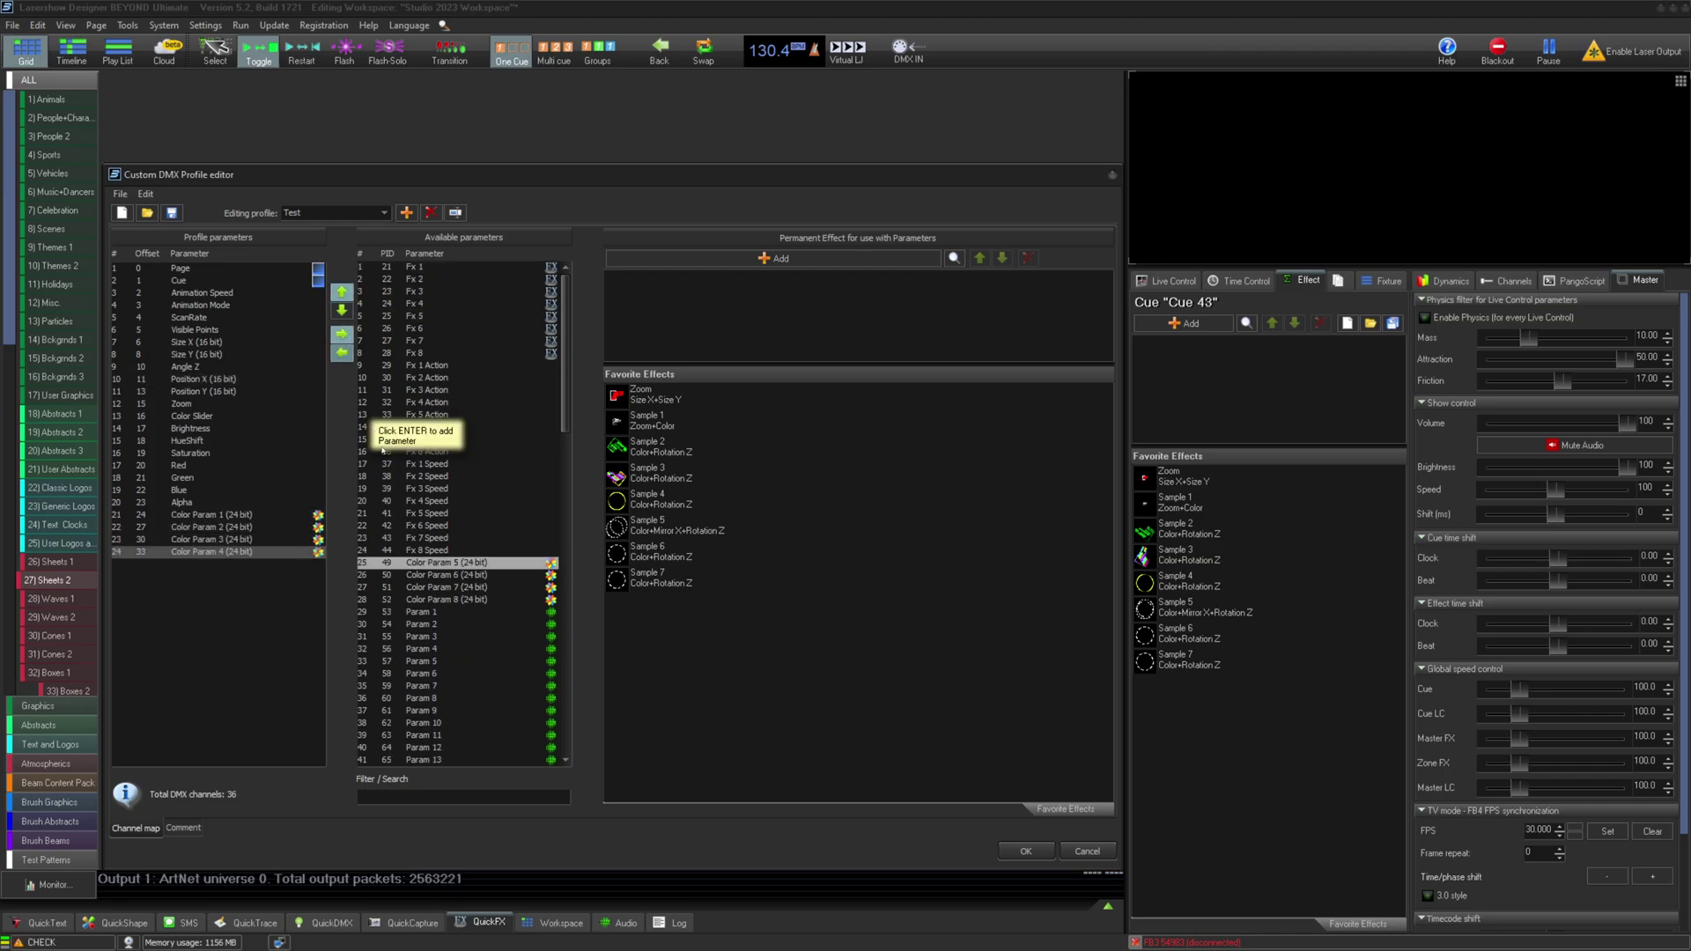
left_click(342, 354)
left_click(343, 353)
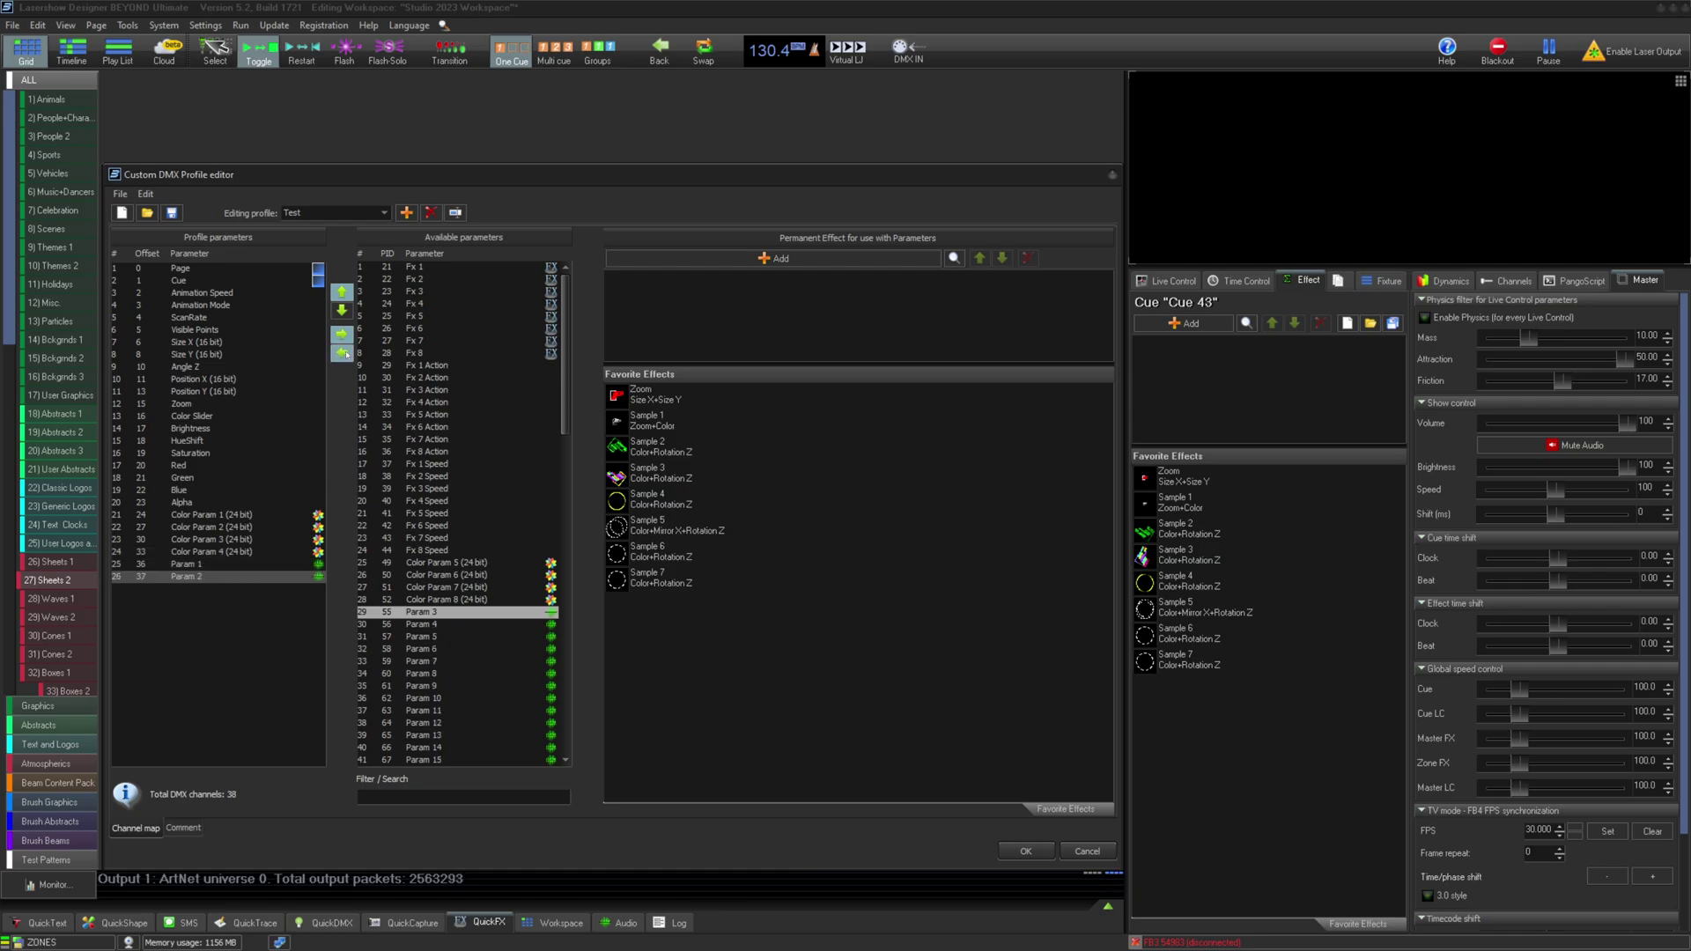
left_click(342, 353)
left_click(343, 354)
left_click(343, 353)
left_click(342, 353)
left_click(342, 354)
left_click(342, 354)
left_click(342, 353)
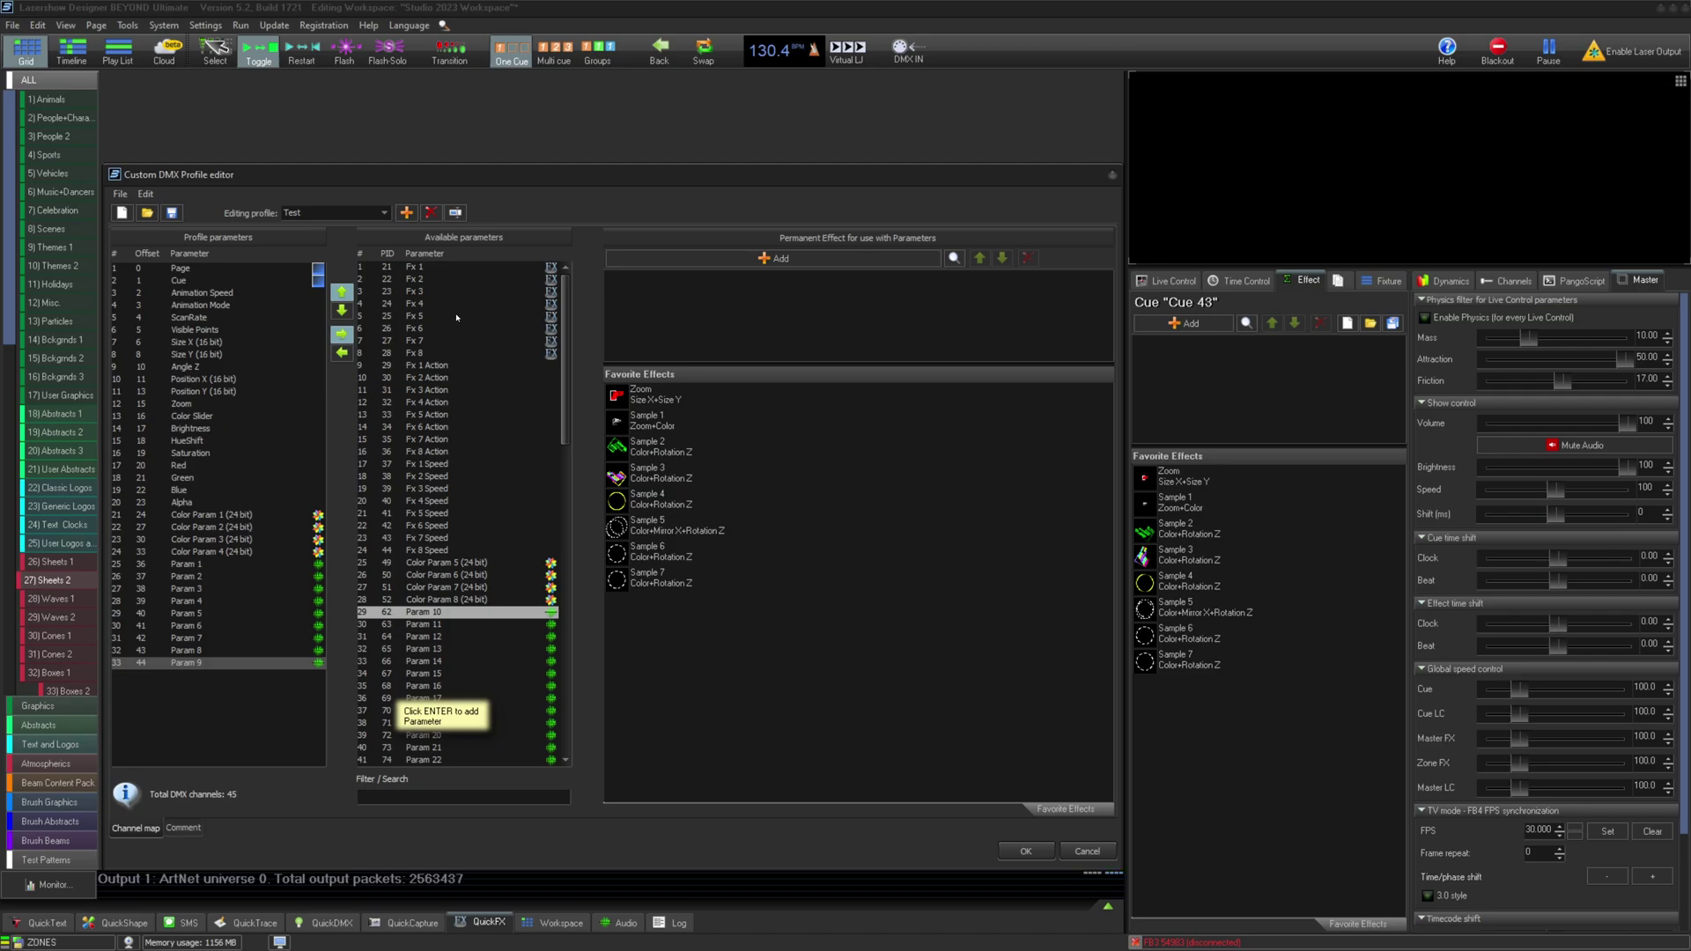
Step: Look over Fx 1, Fx 2 Action, Color Param 7 and Param 10, then list saved profiles
left_click(449, 266)
left_click(427, 377)
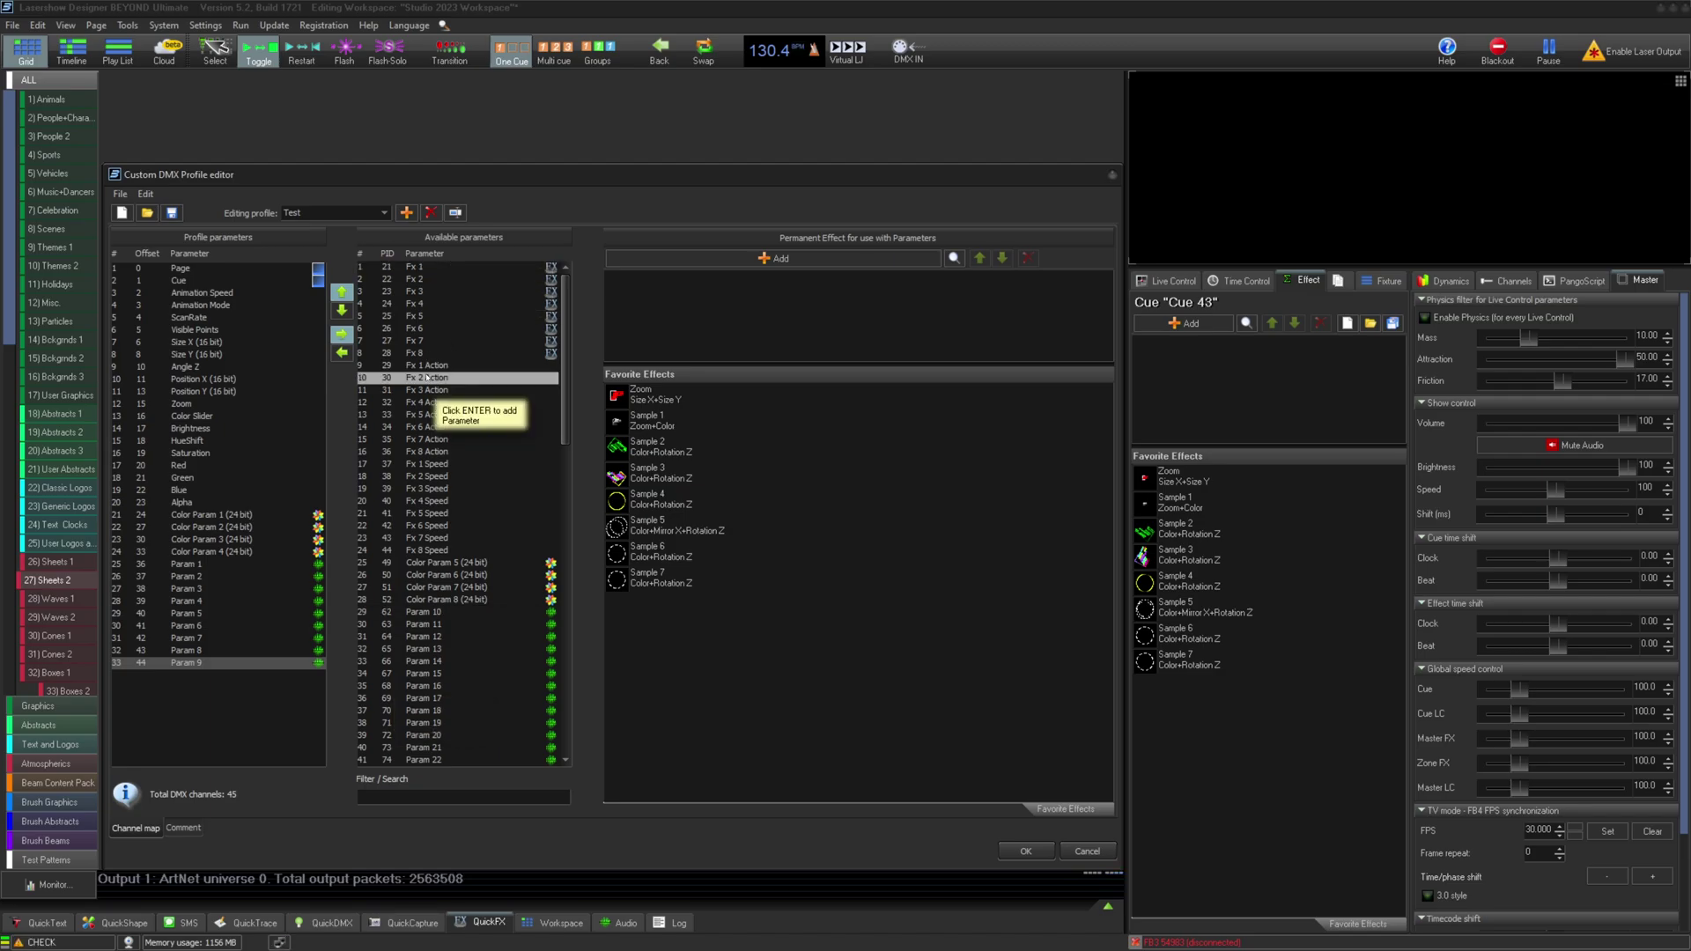
left_click(442, 587)
left_click(436, 611)
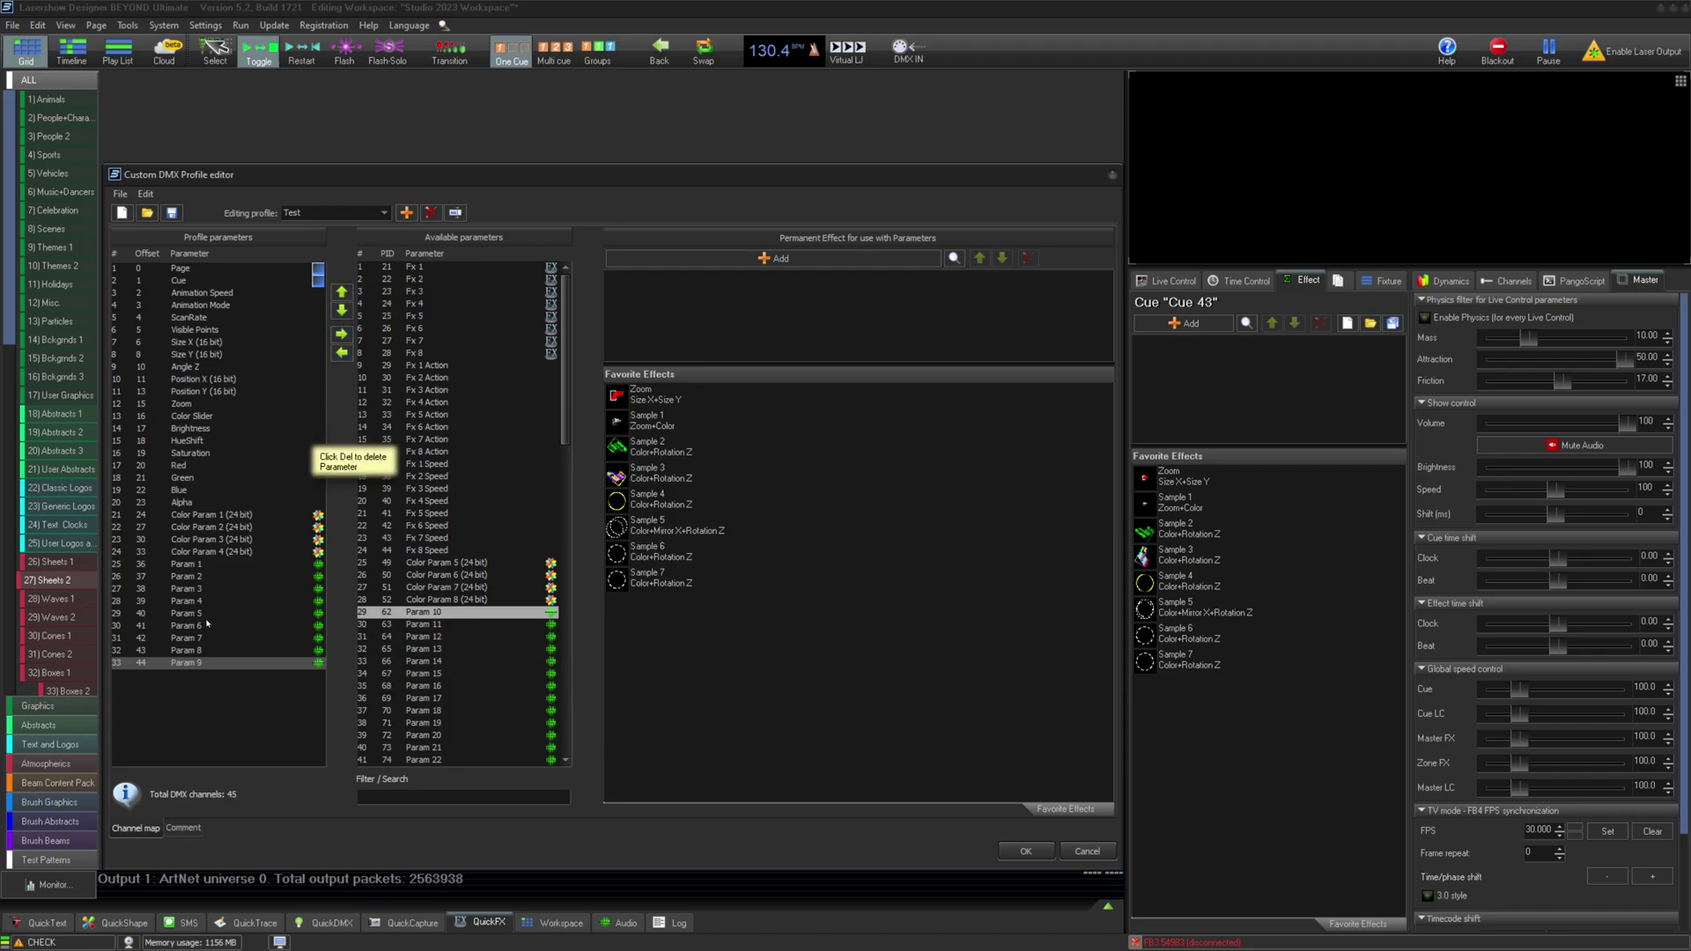
left_click(381, 213)
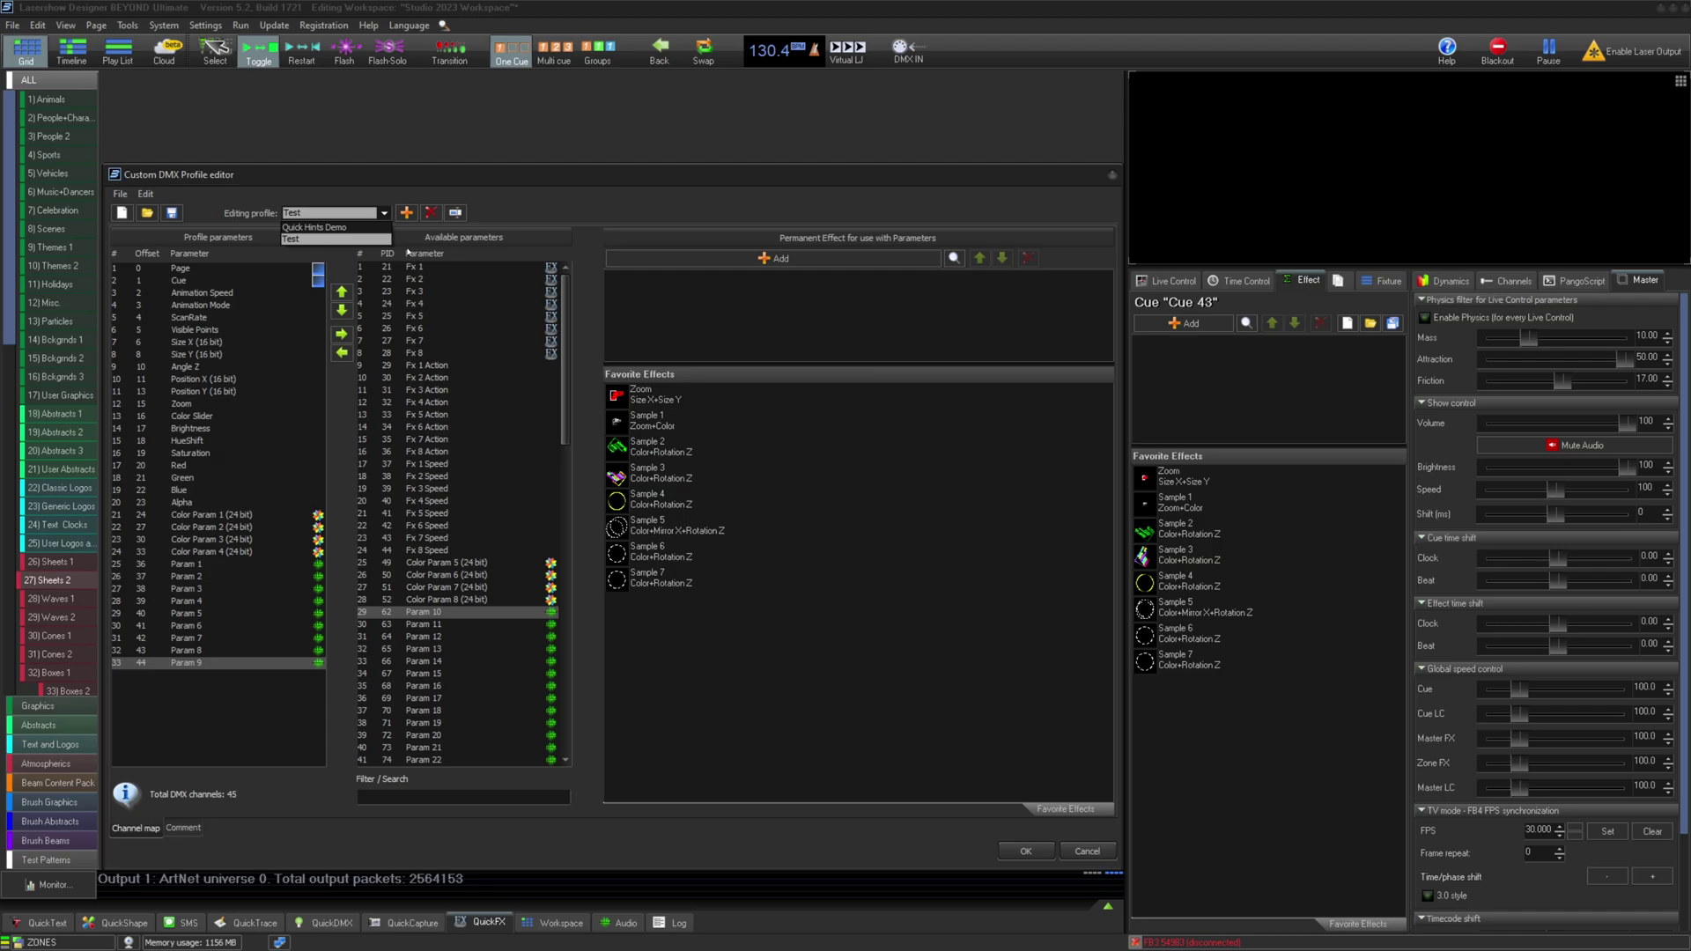
Step: Load the Quick Hints Demo profile and add a Cloning > Clone Round key effect
left_click(360, 231)
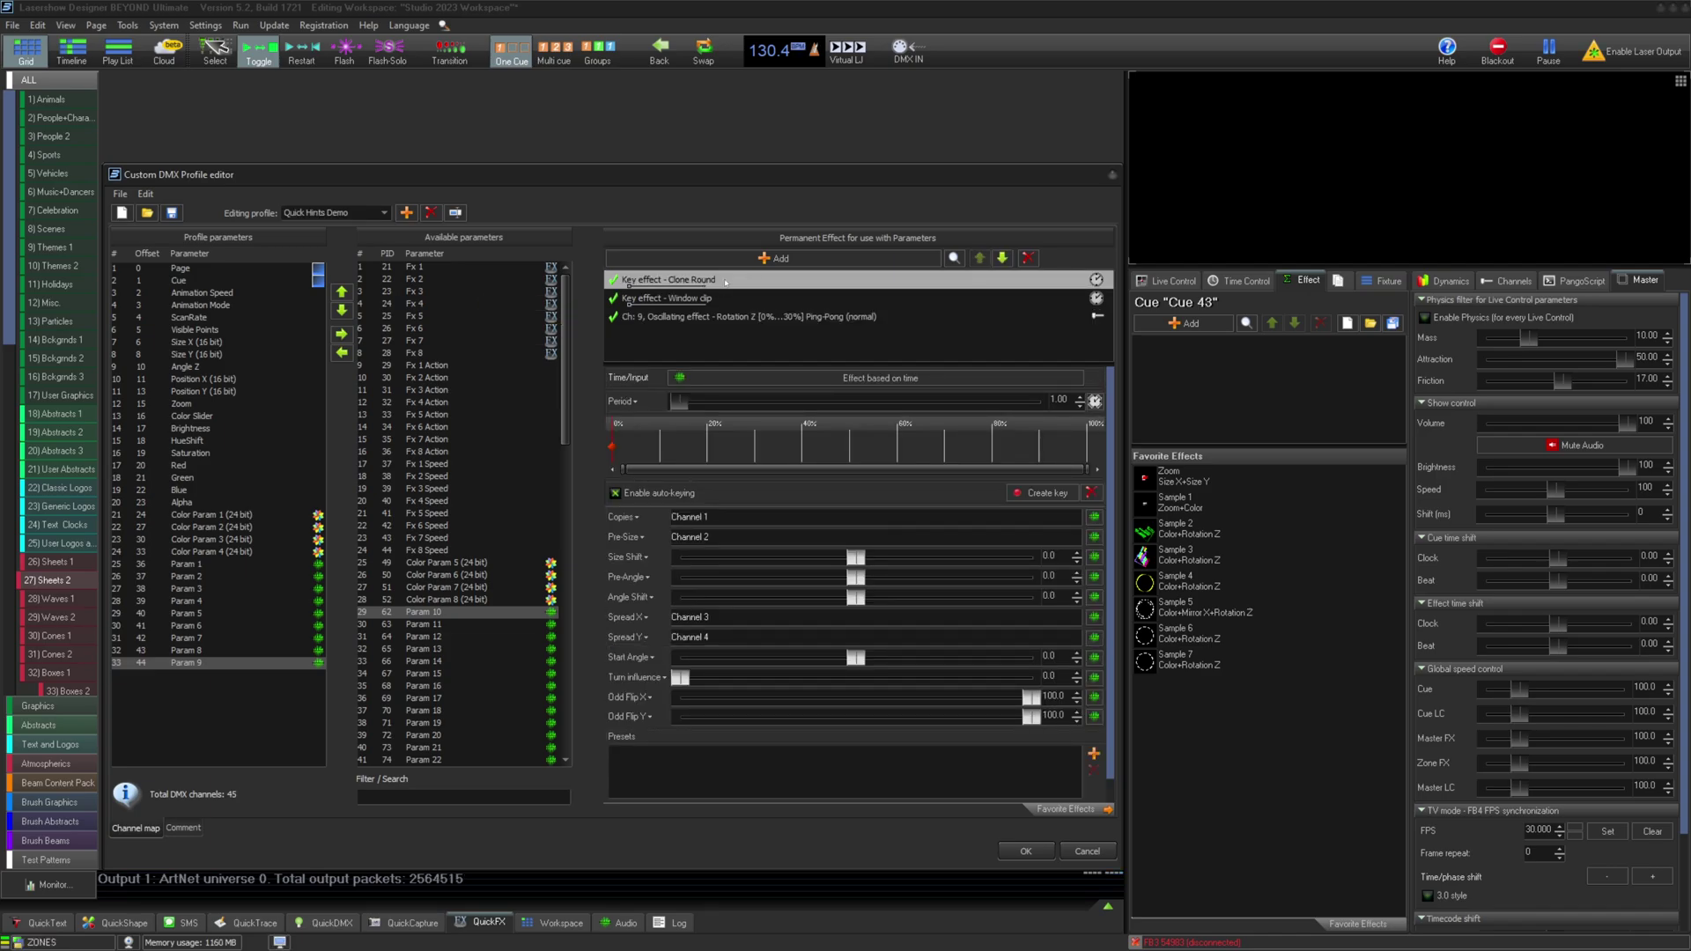
left_click(729, 259)
mouse_move(700, 297)
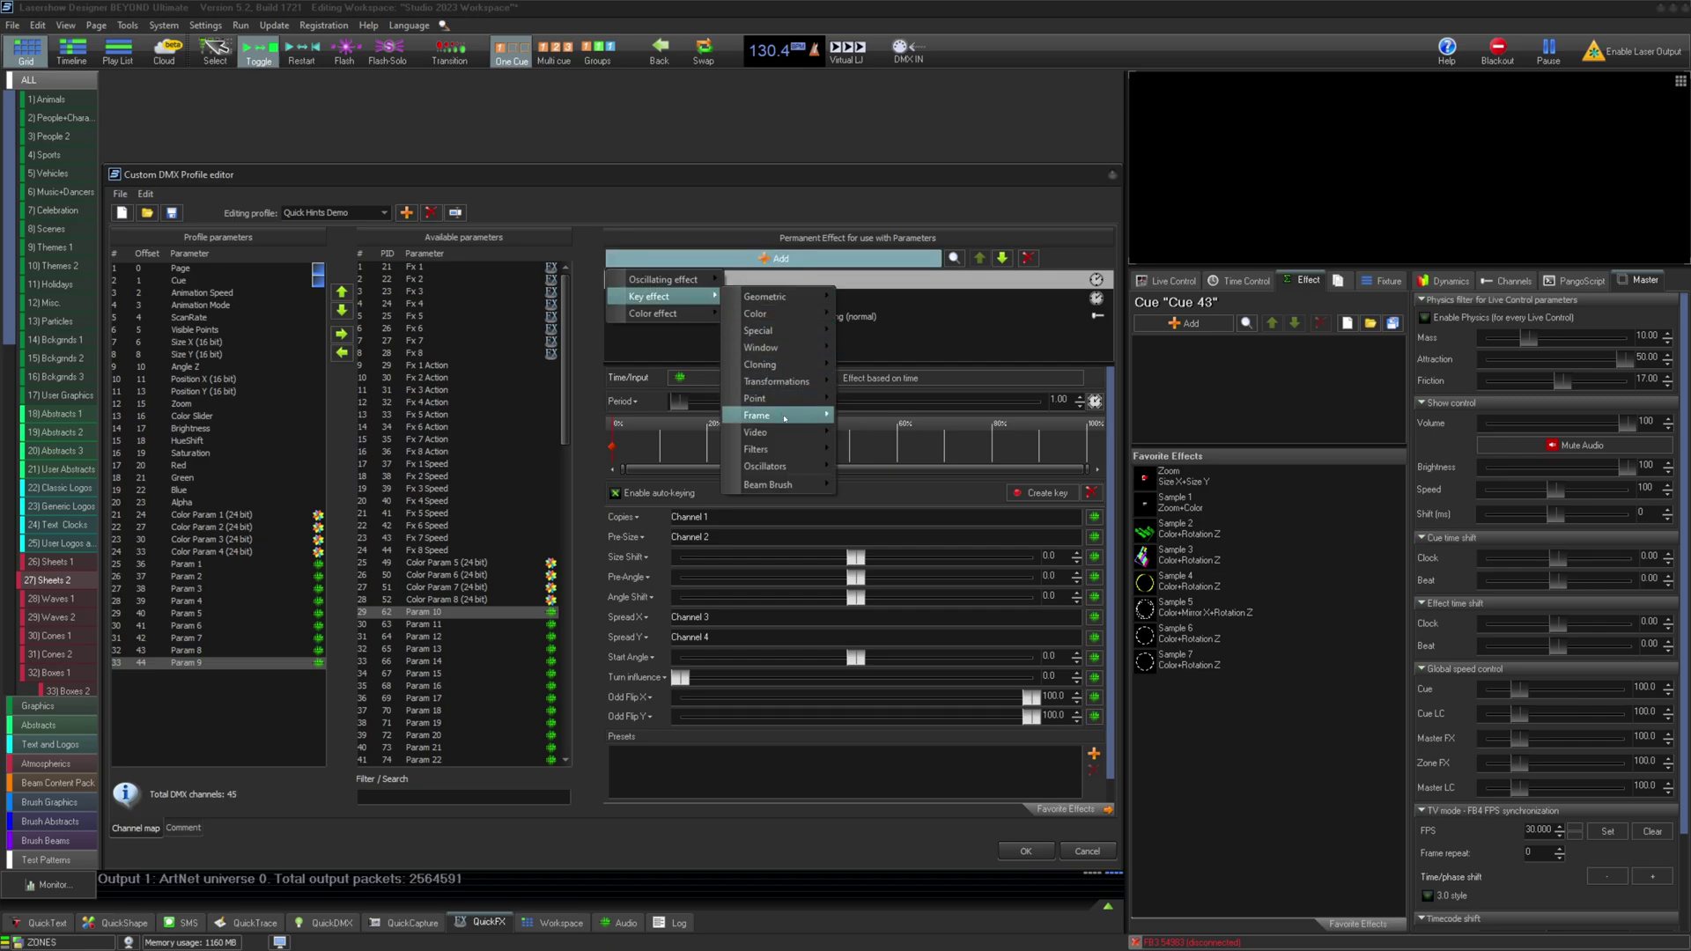
mouse_move(766, 365)
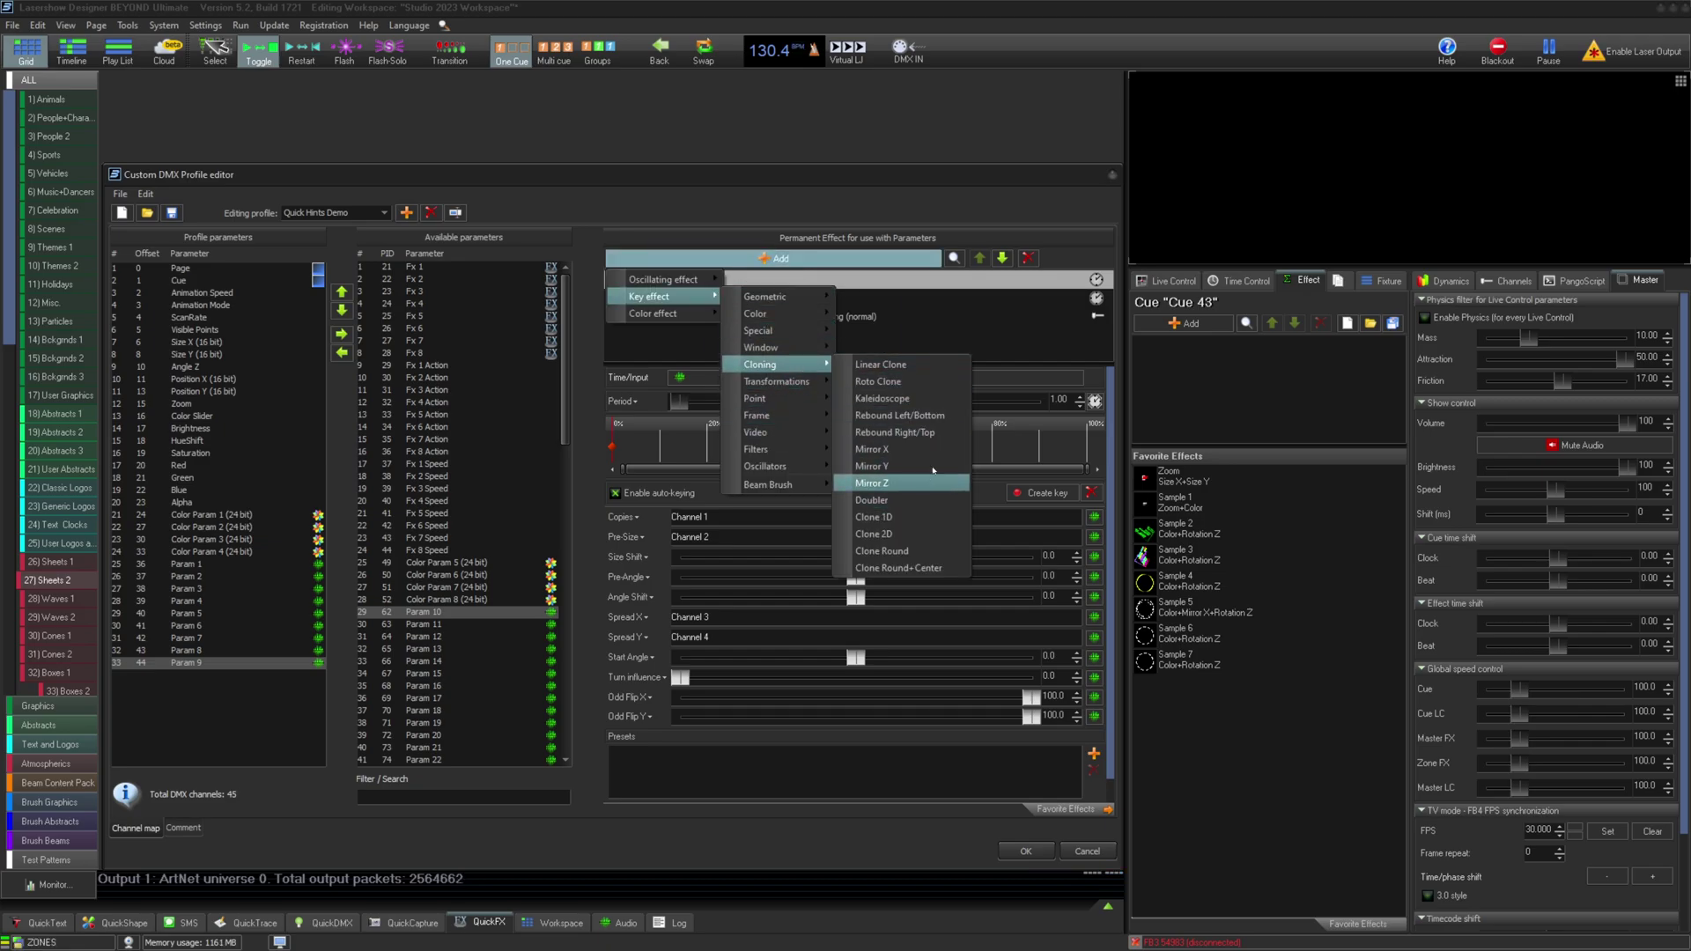
left_click(882, 551)
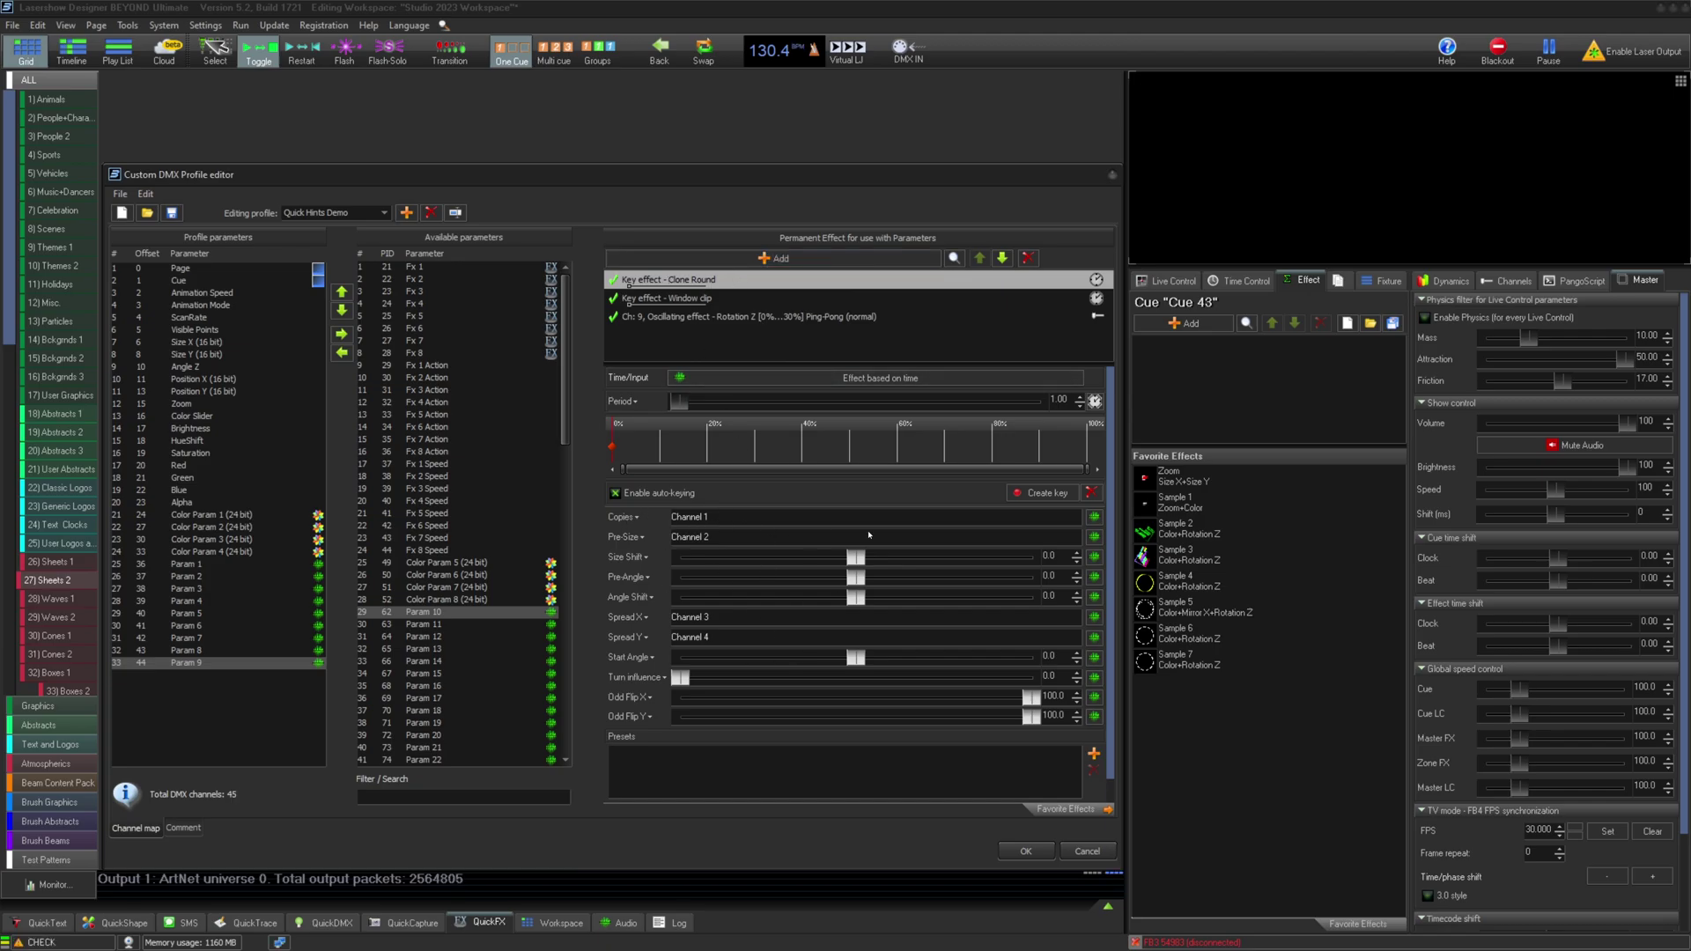
Step: Link Clone Round's Copies to BEYOND channel 1
left_click(1094, 517)
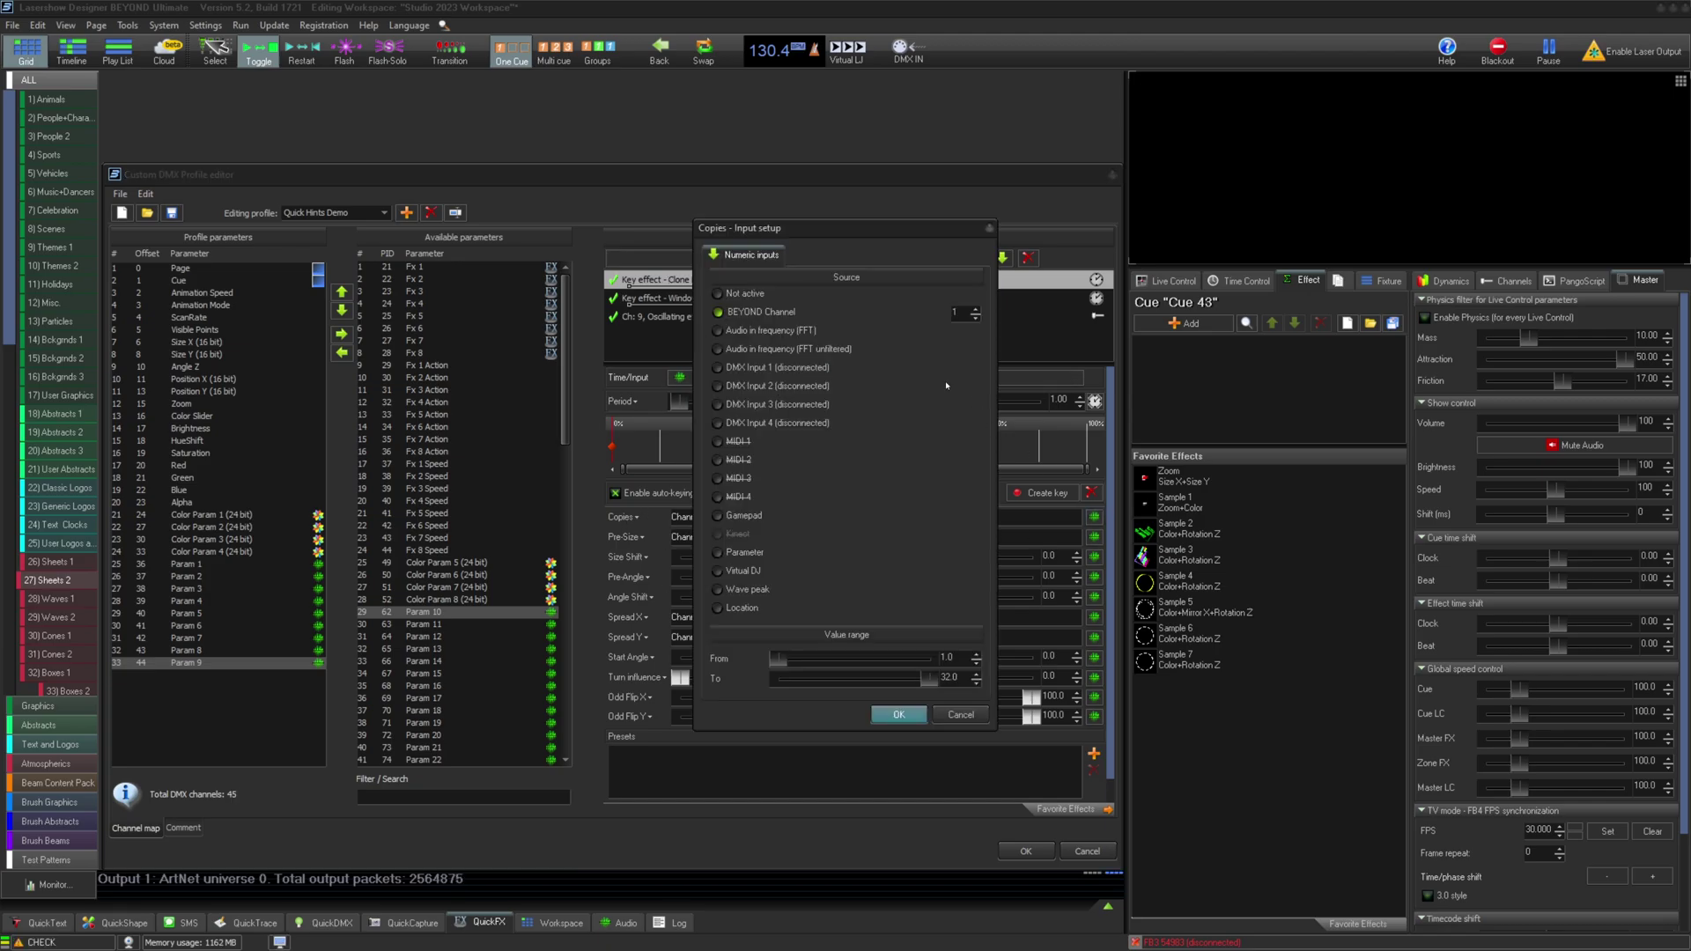
left_click(761, 312)
left_click_drag(867, 228, 1302, 223)
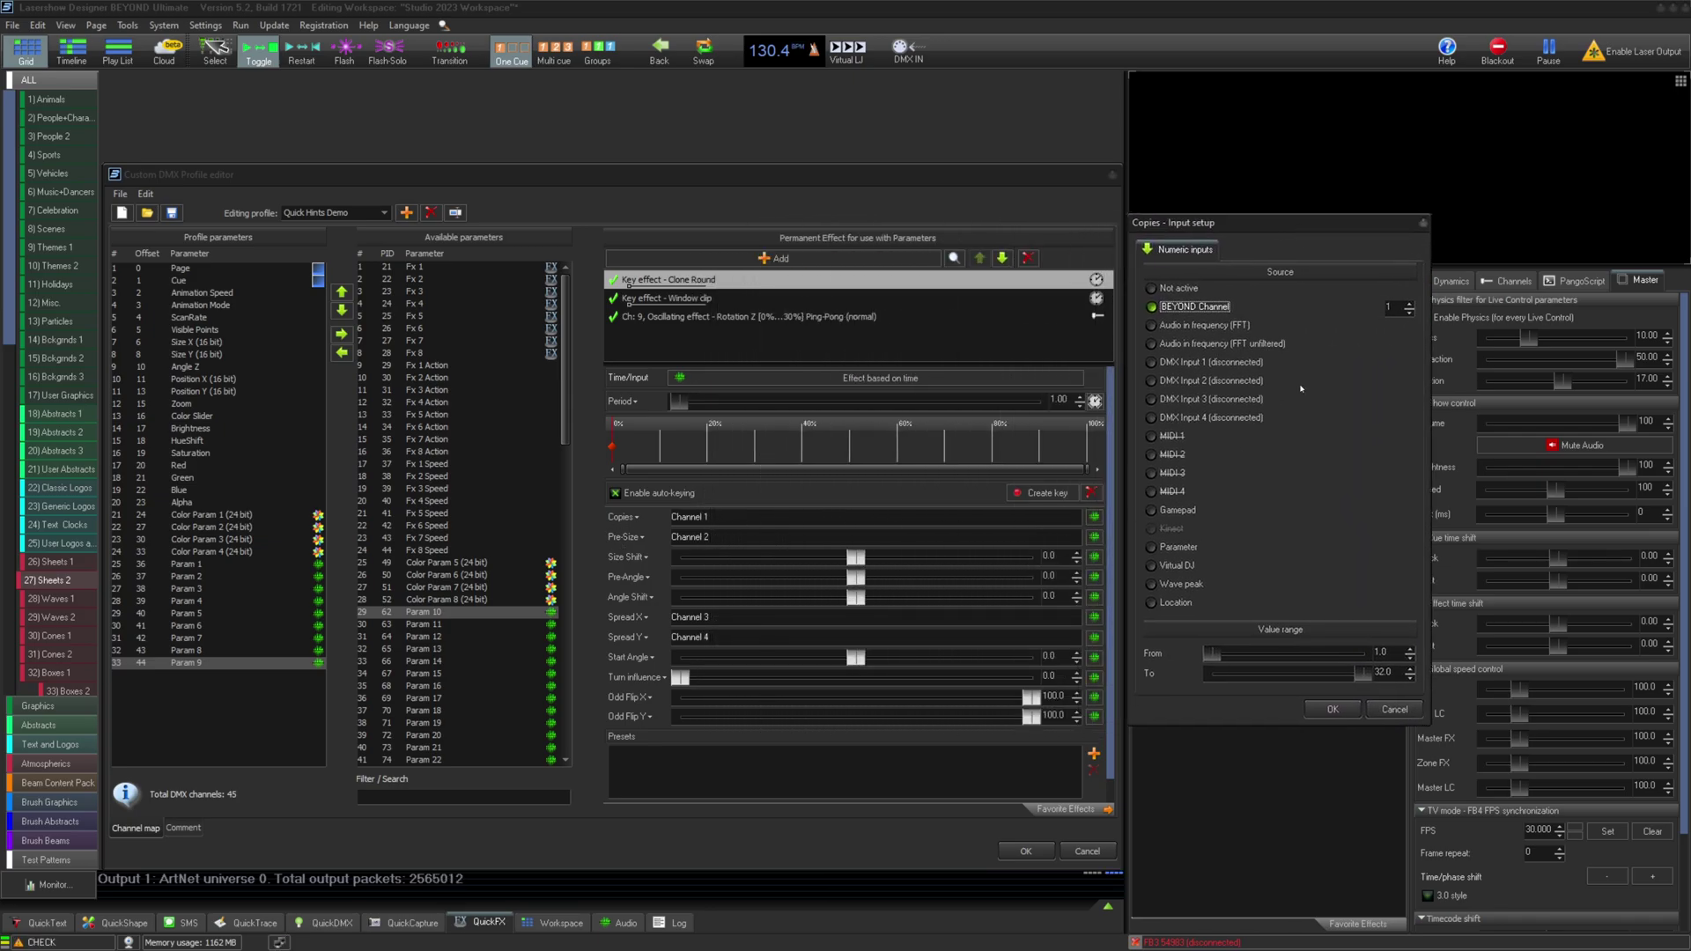
left_click(1332, 709)
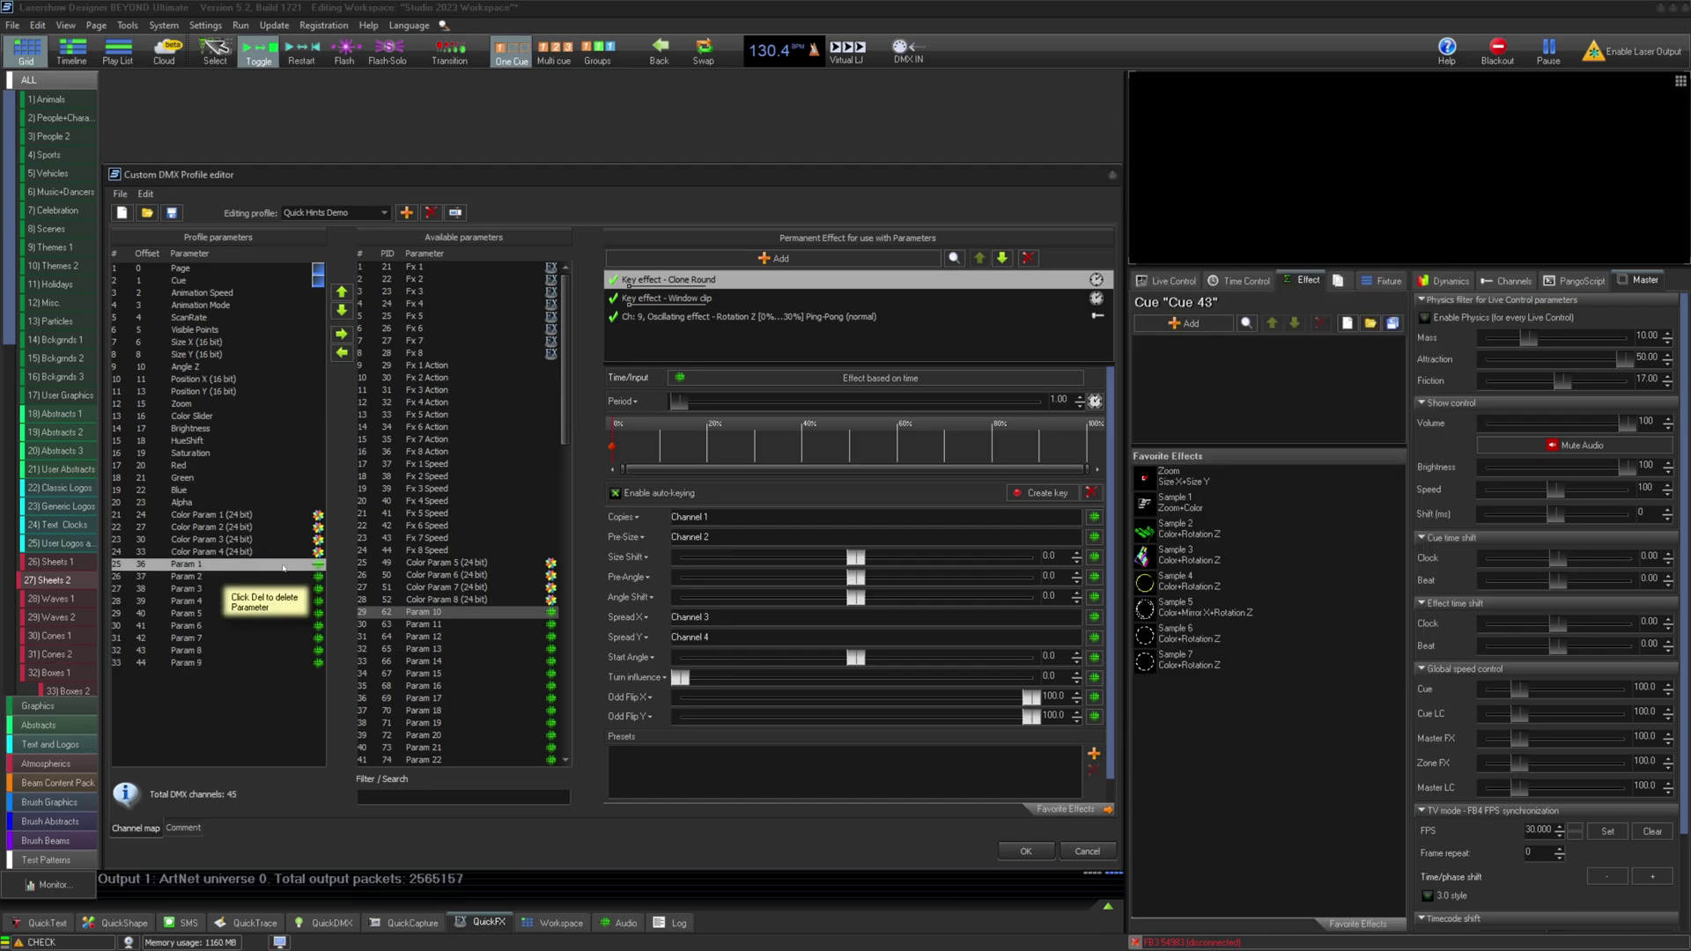
Step: Link Pre-Size to channel 2, check Spread X, and confirm Spread Y on channel 4
left_click(1094, 536)
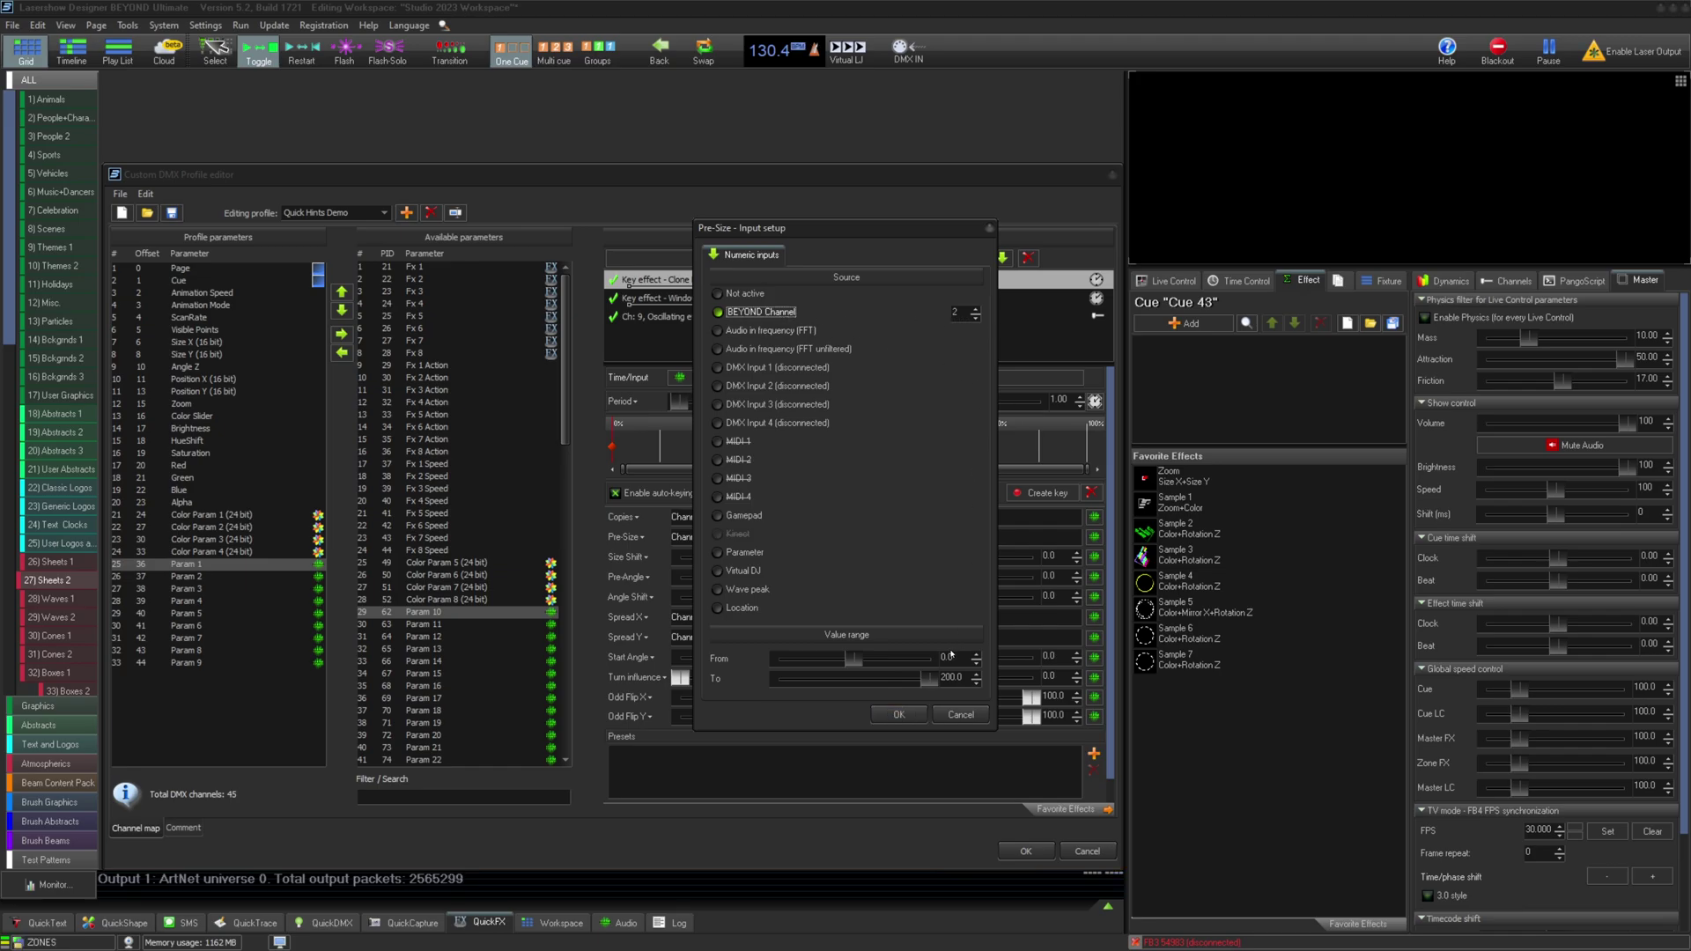
left_click(899, 714)
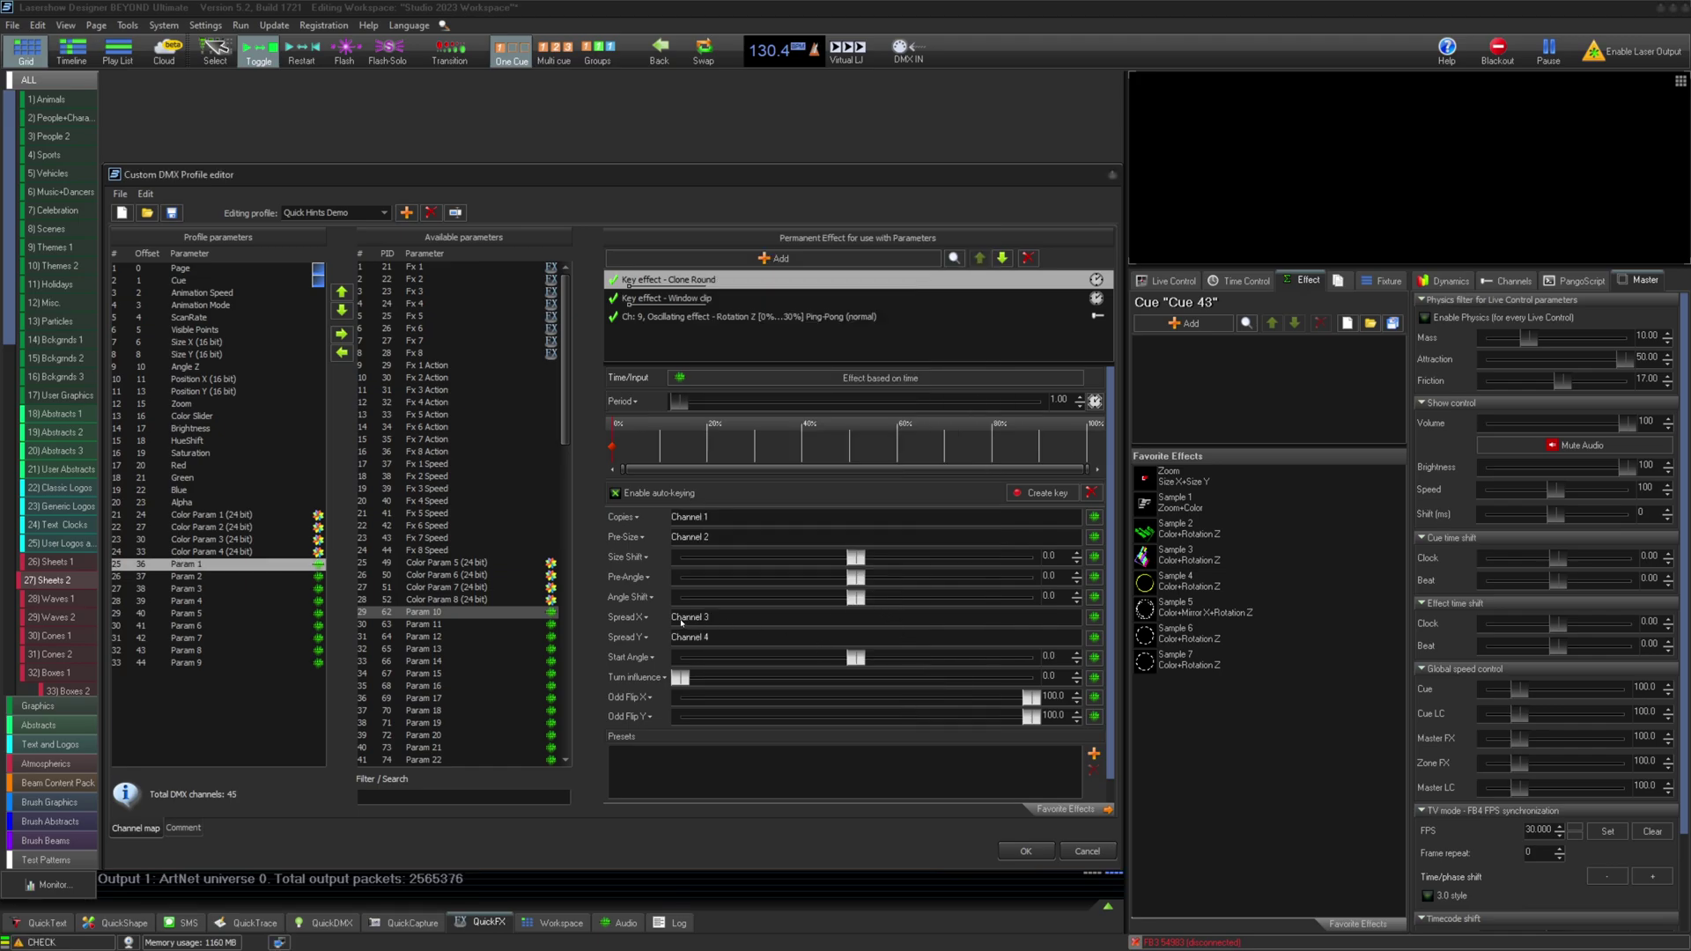
left_click(1094, 616)
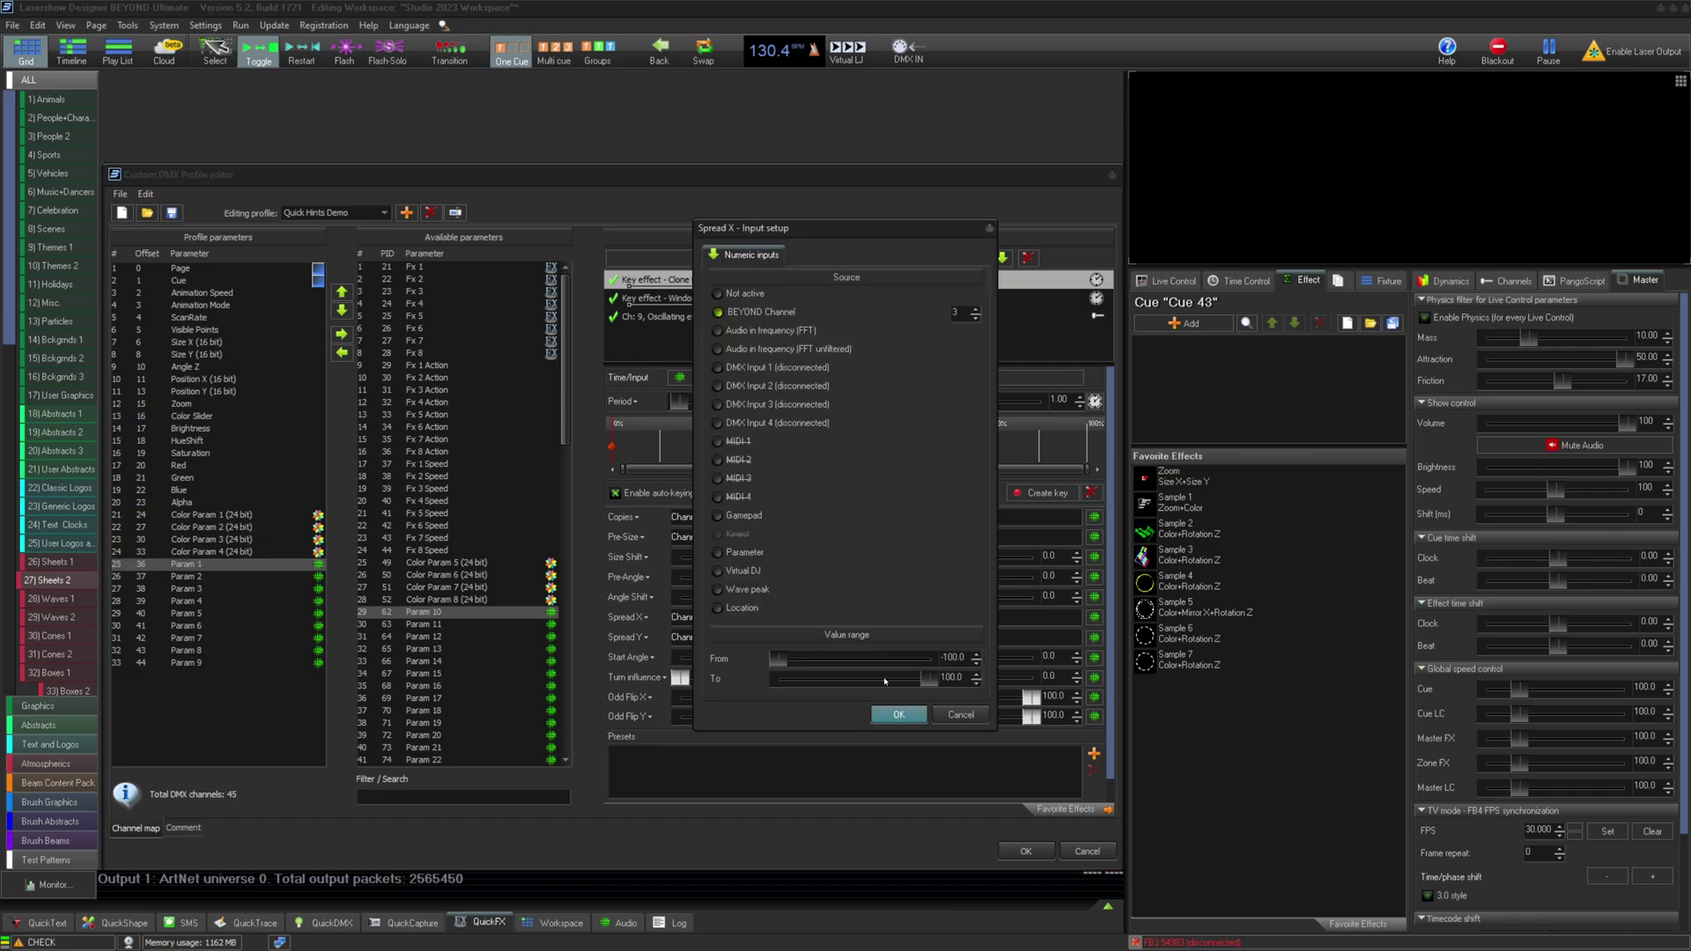
key("Escape")
left_click(1094, 637)
left_click(896, 713)
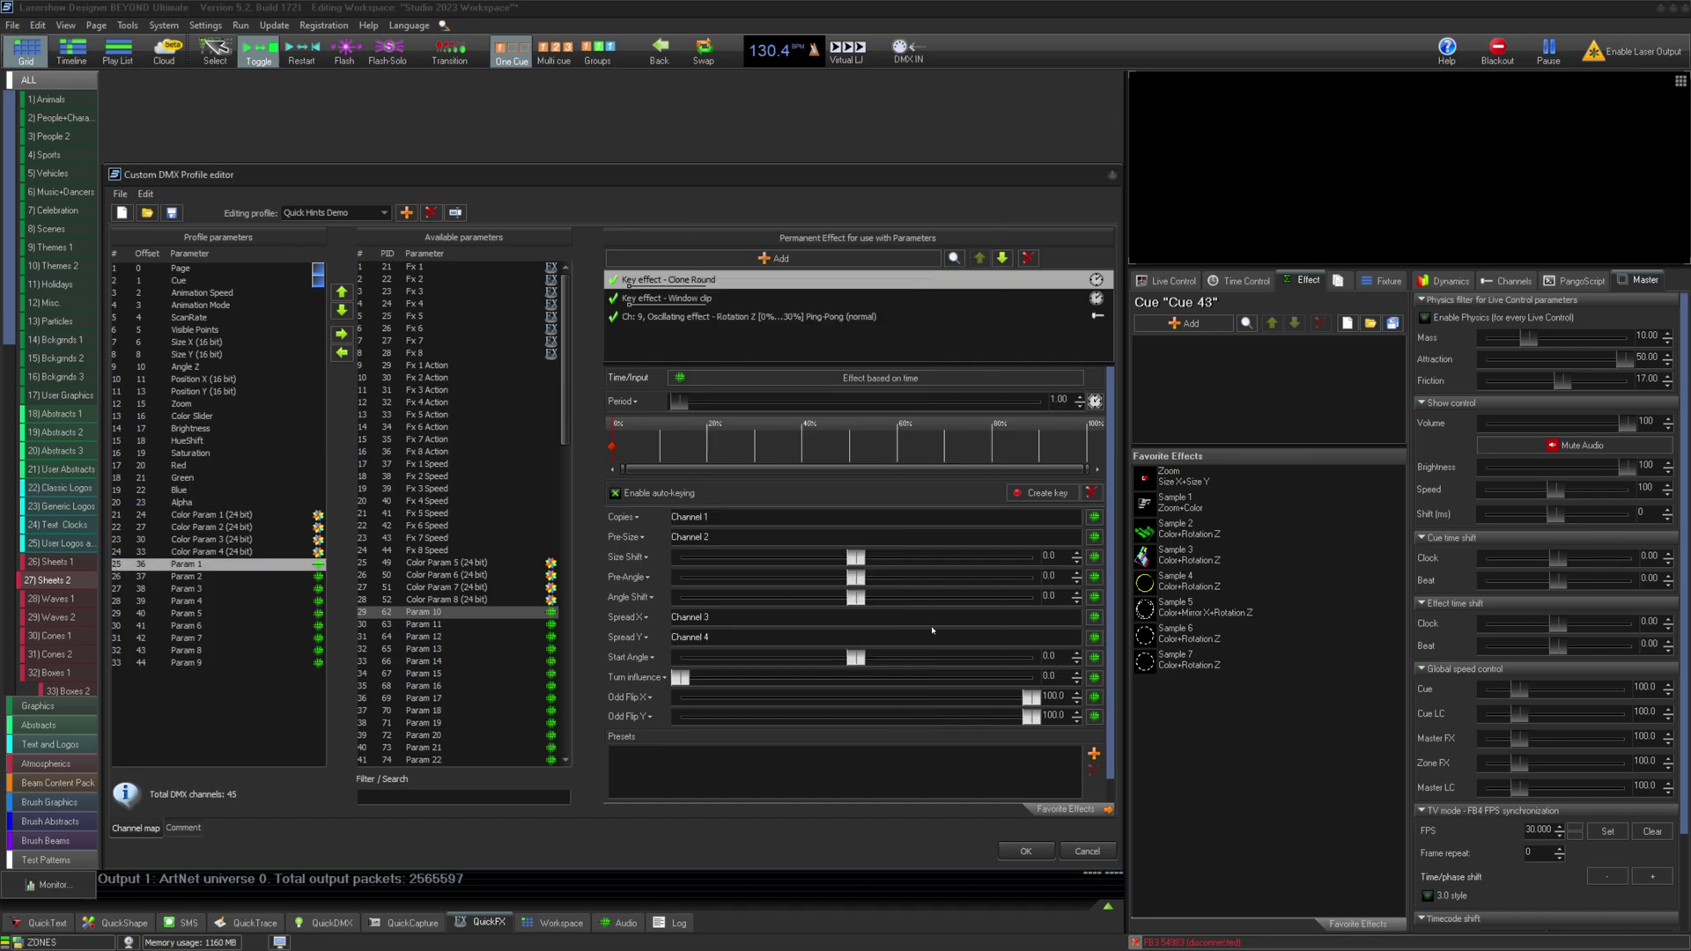
key("Down")
key("Down")
key("Down")
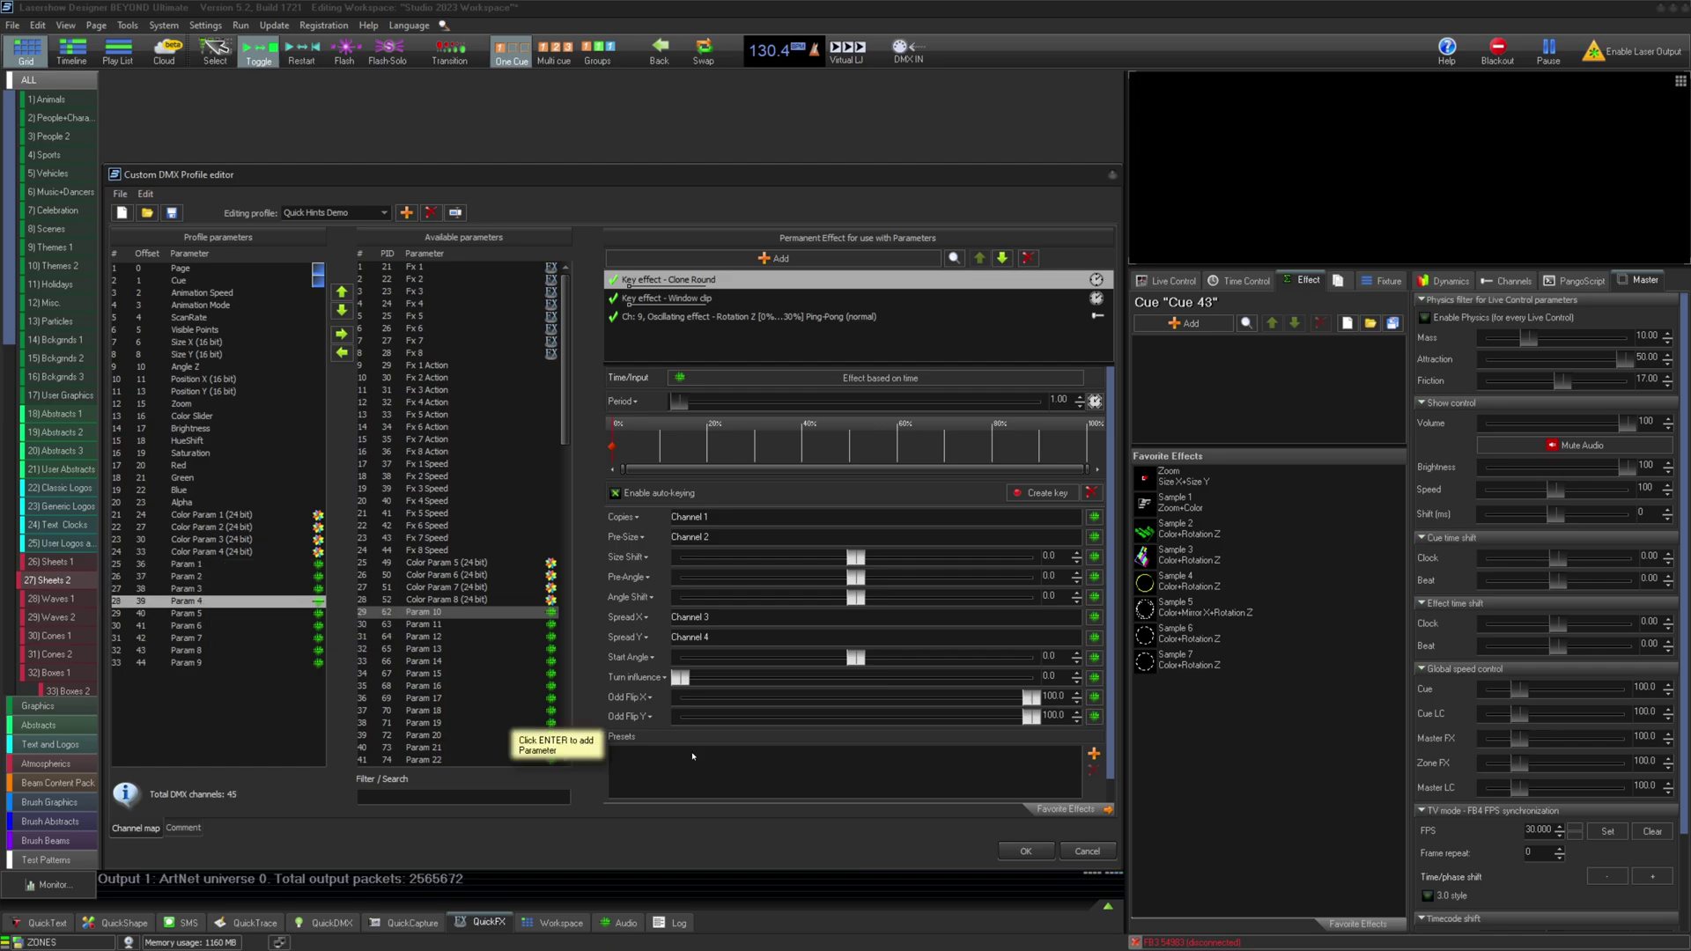
Step: Open the Window clip effect's settings and pick Params 5, 7 and 8
left_click(706, 299)
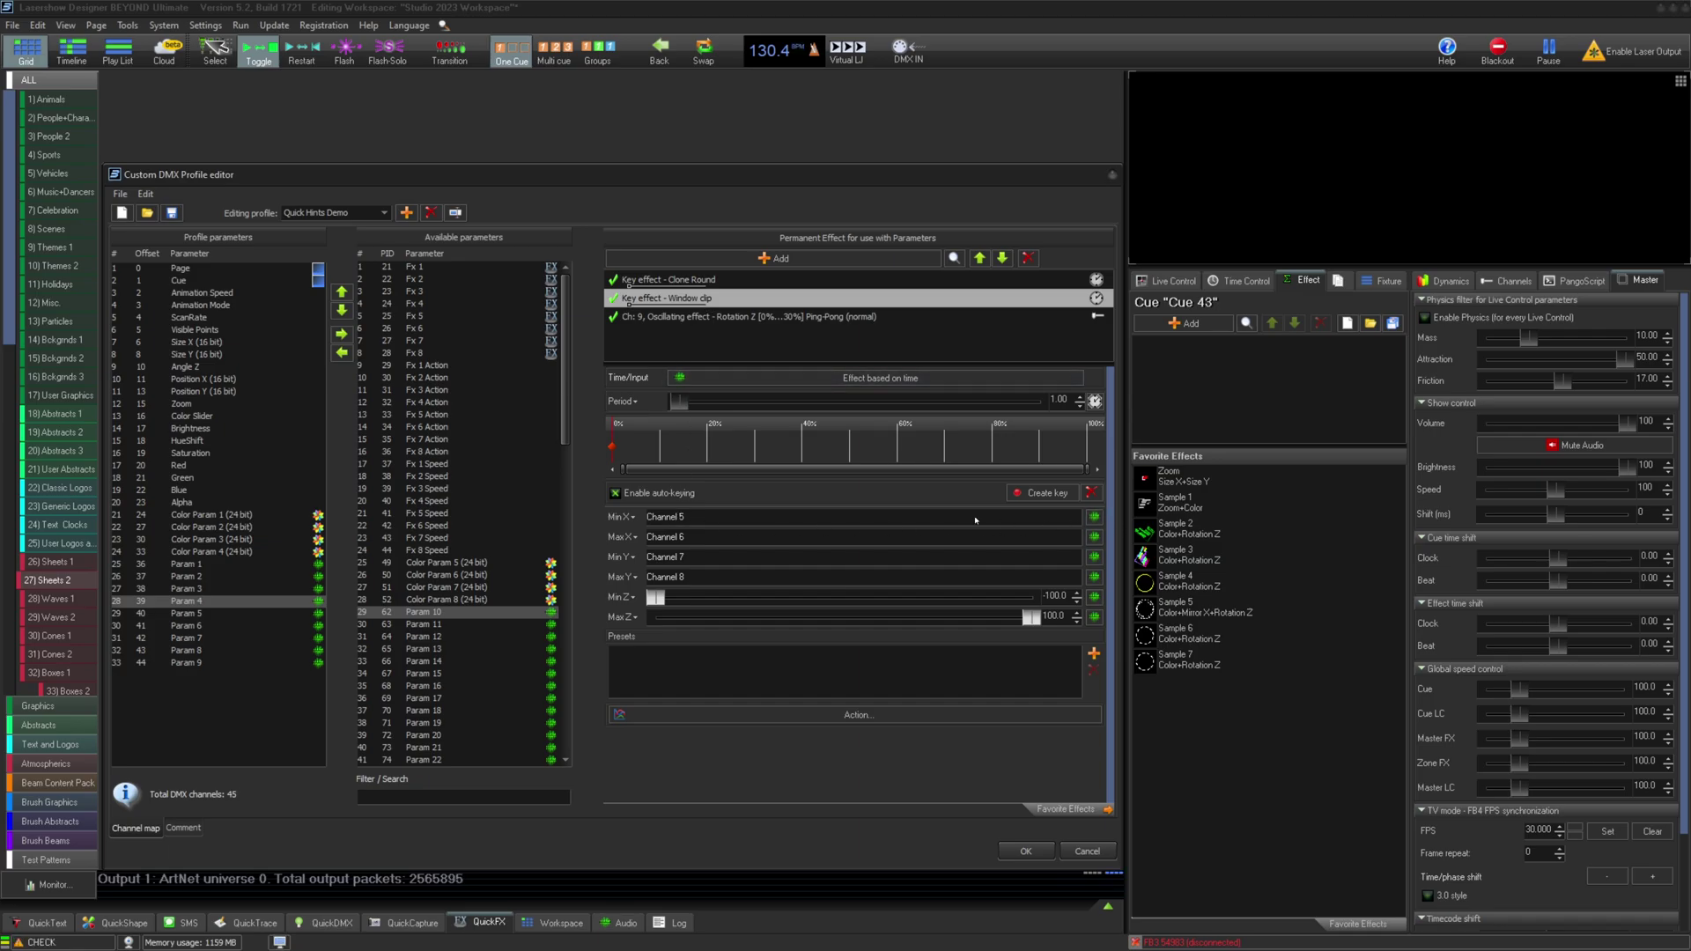
left_click(236, 613)
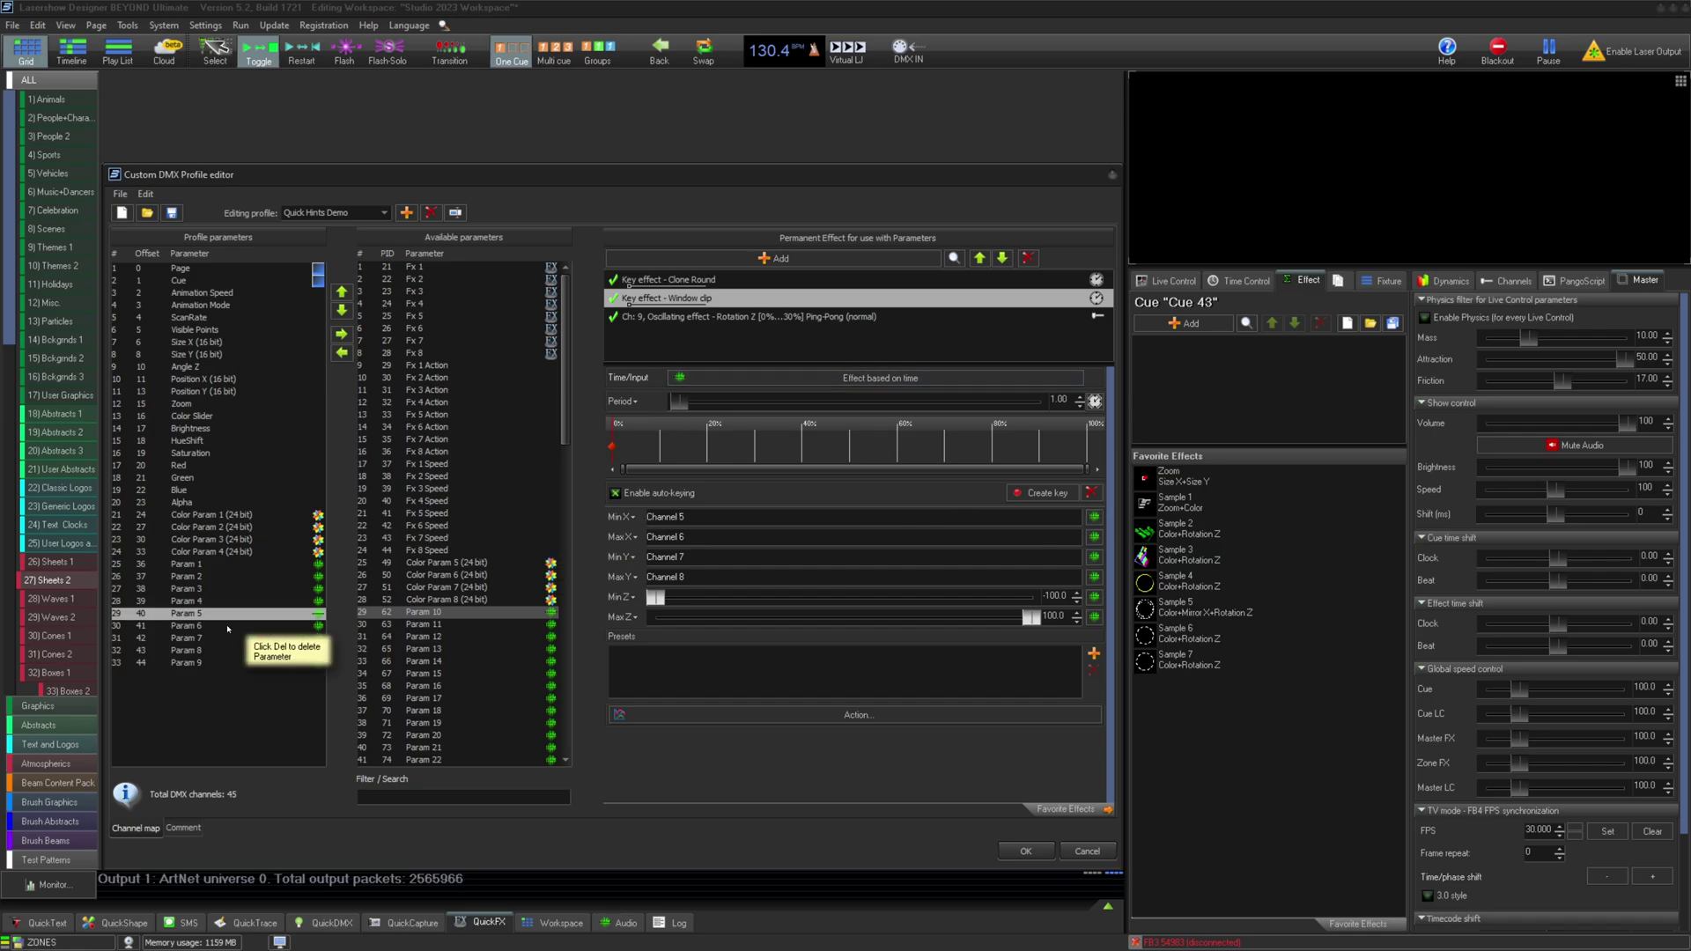
left_click(218, 638)
left_click(219, 650)
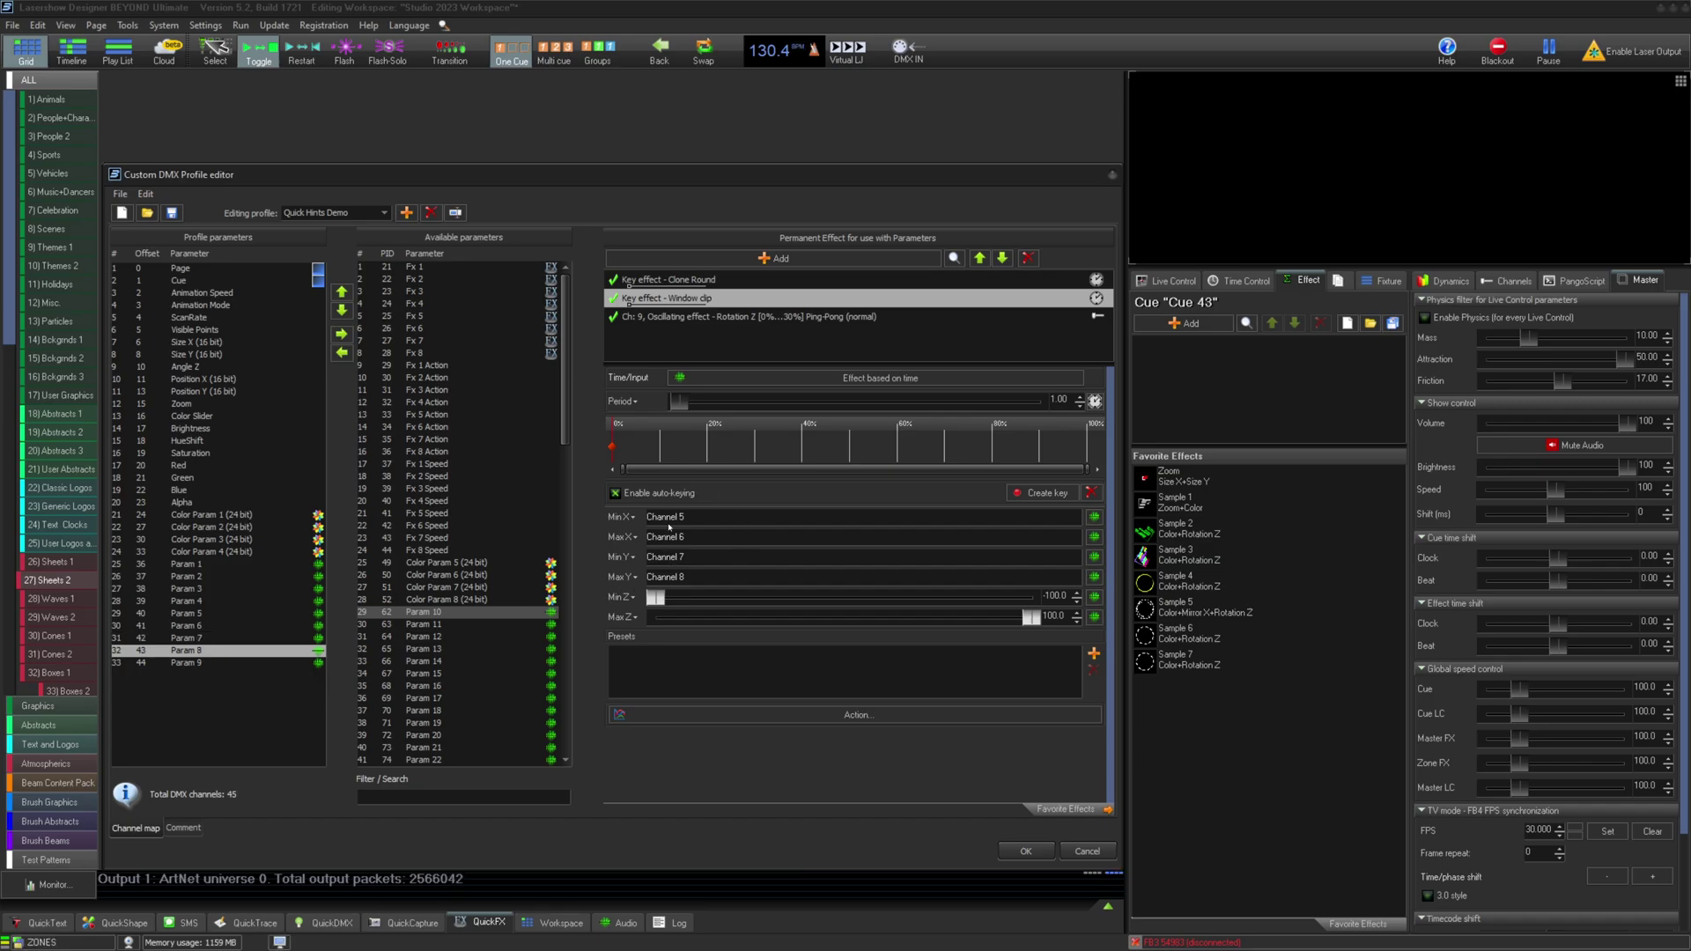
Step: Set Window clip's Min X and Max X inputs to BEYOND channels
left_click(1094, 517)
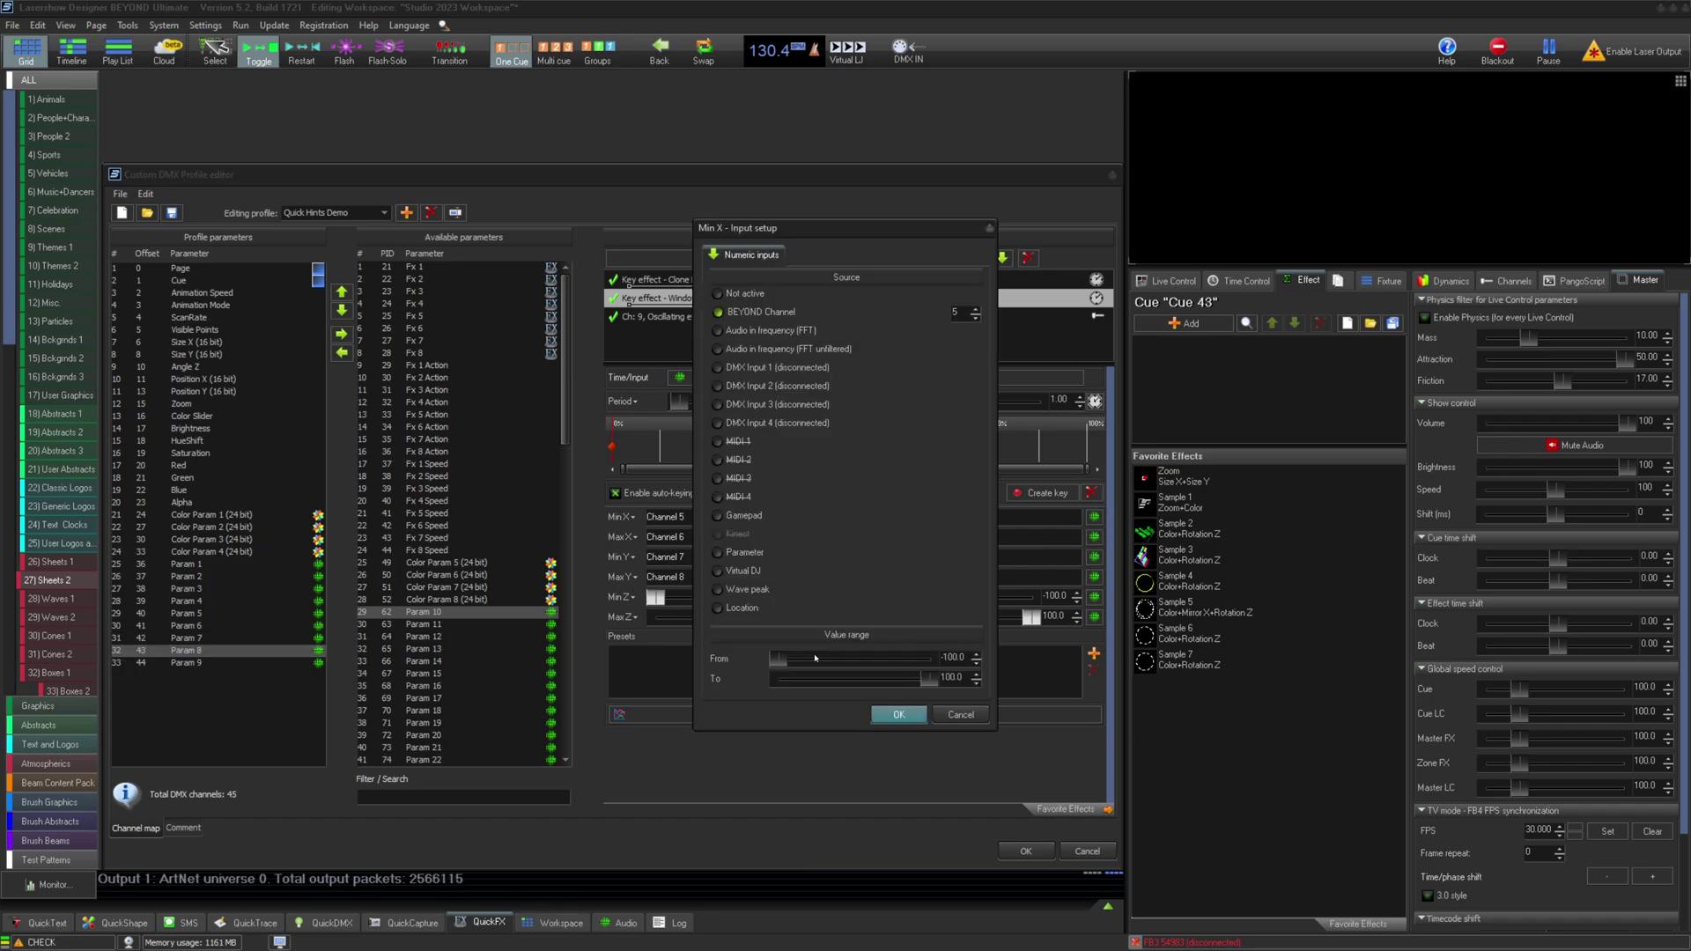
left_click(763, 317)
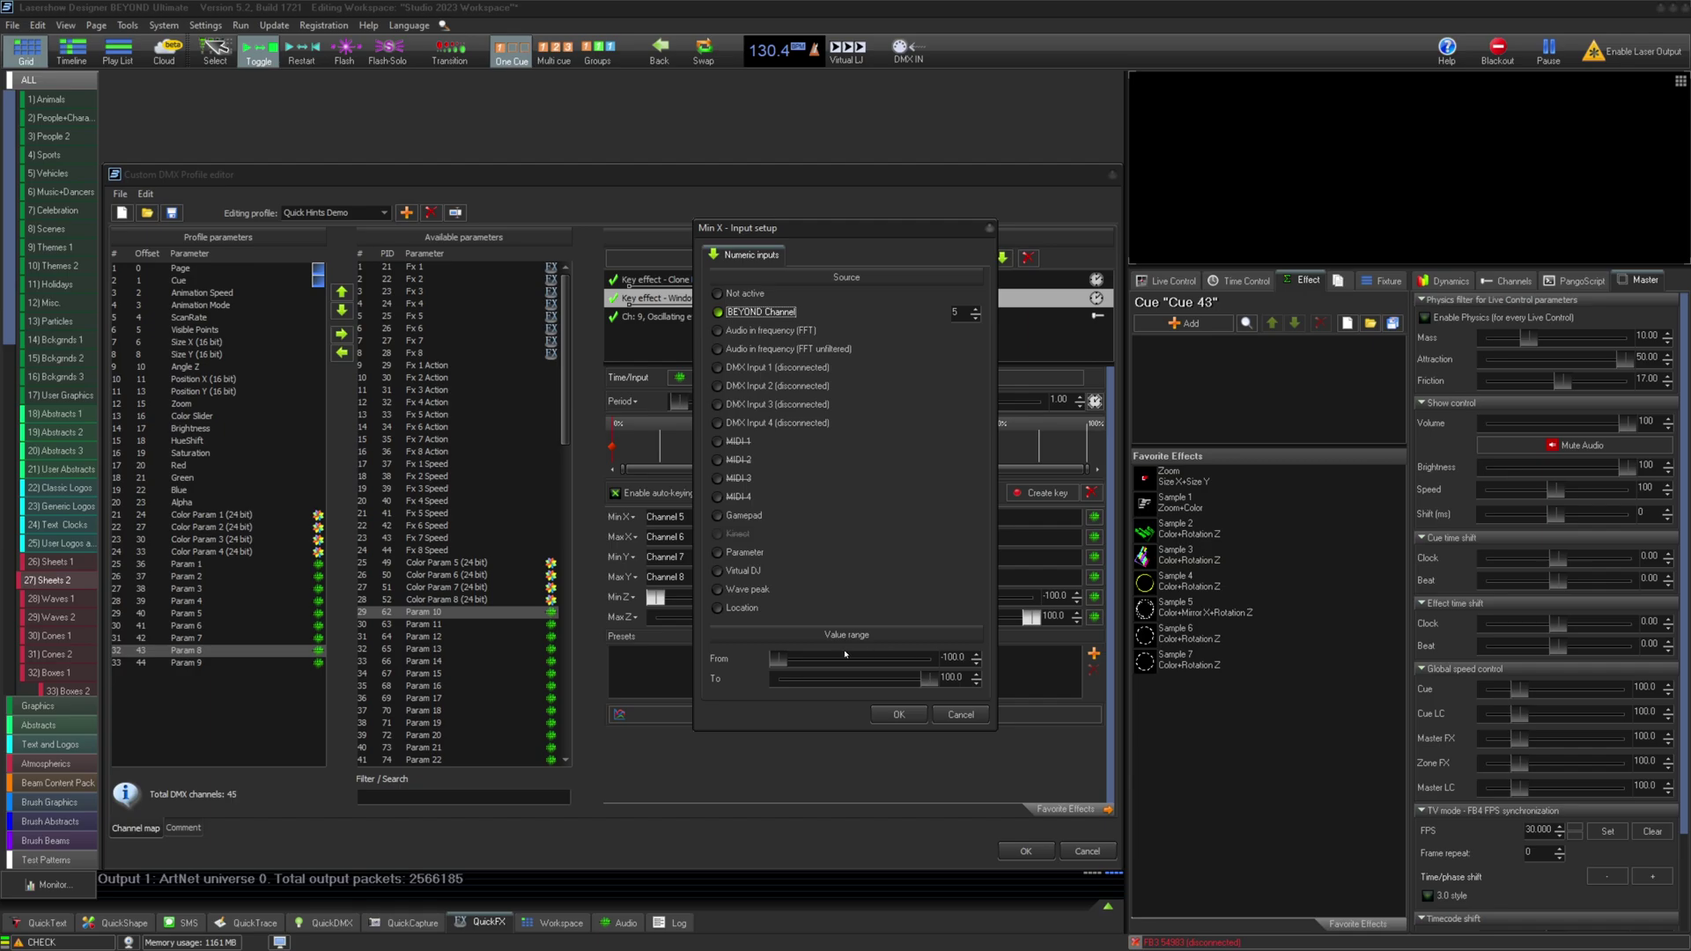
left_click(899, 714)
left_click(1094, 536)
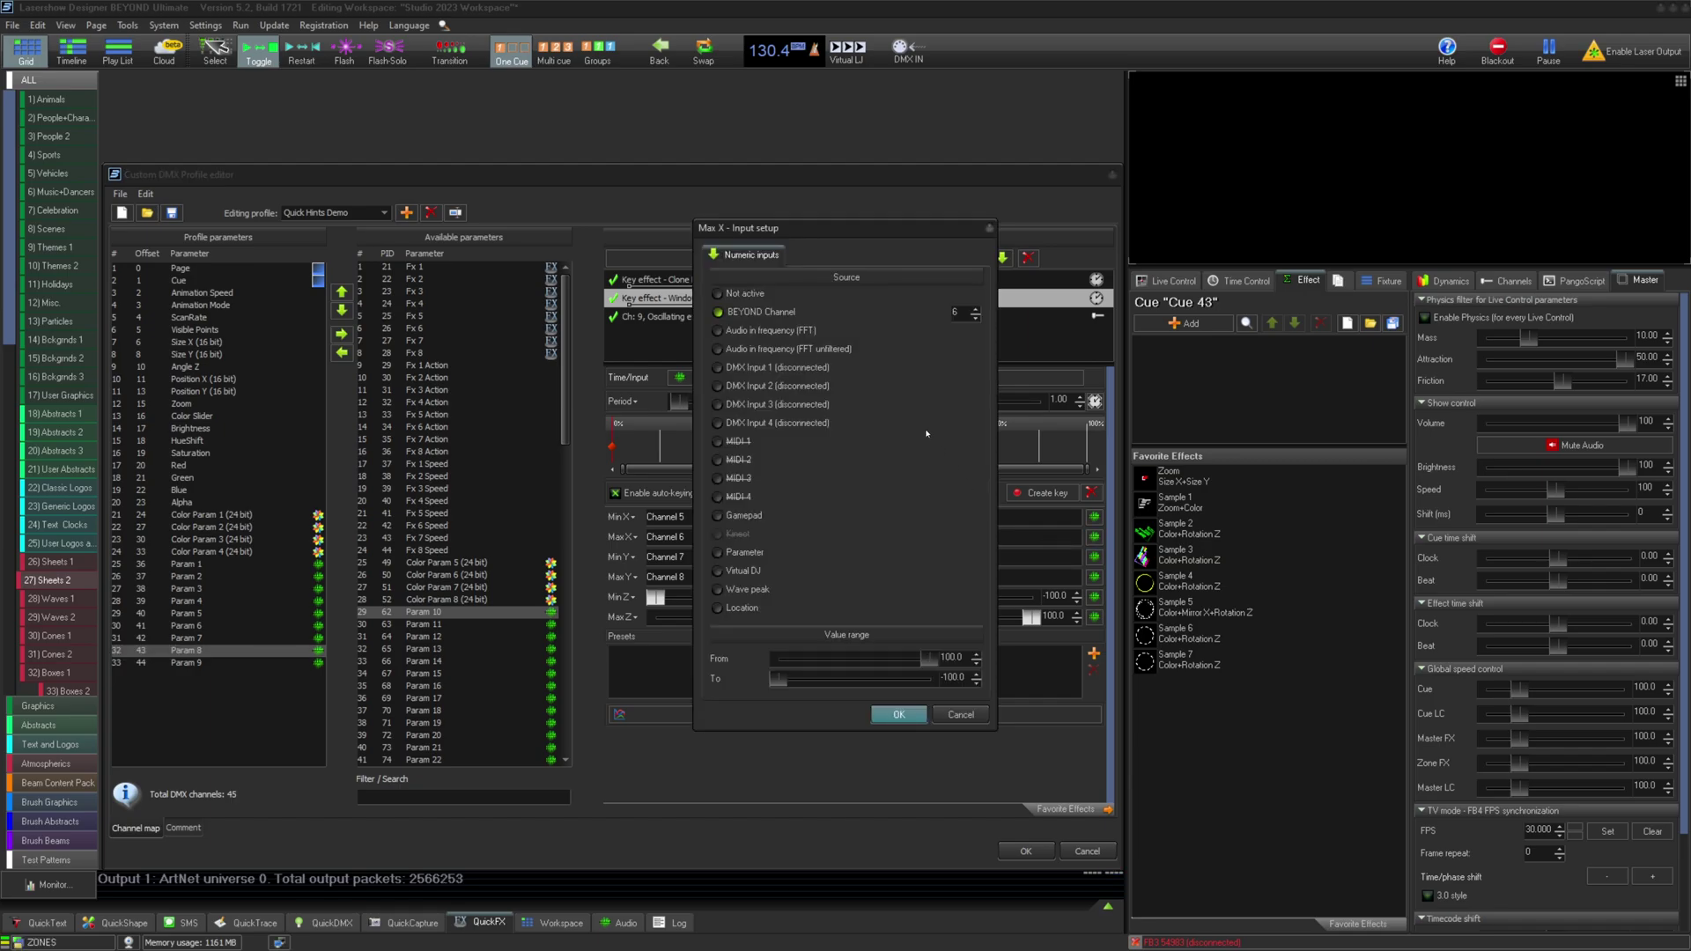
left_click(773, 314)
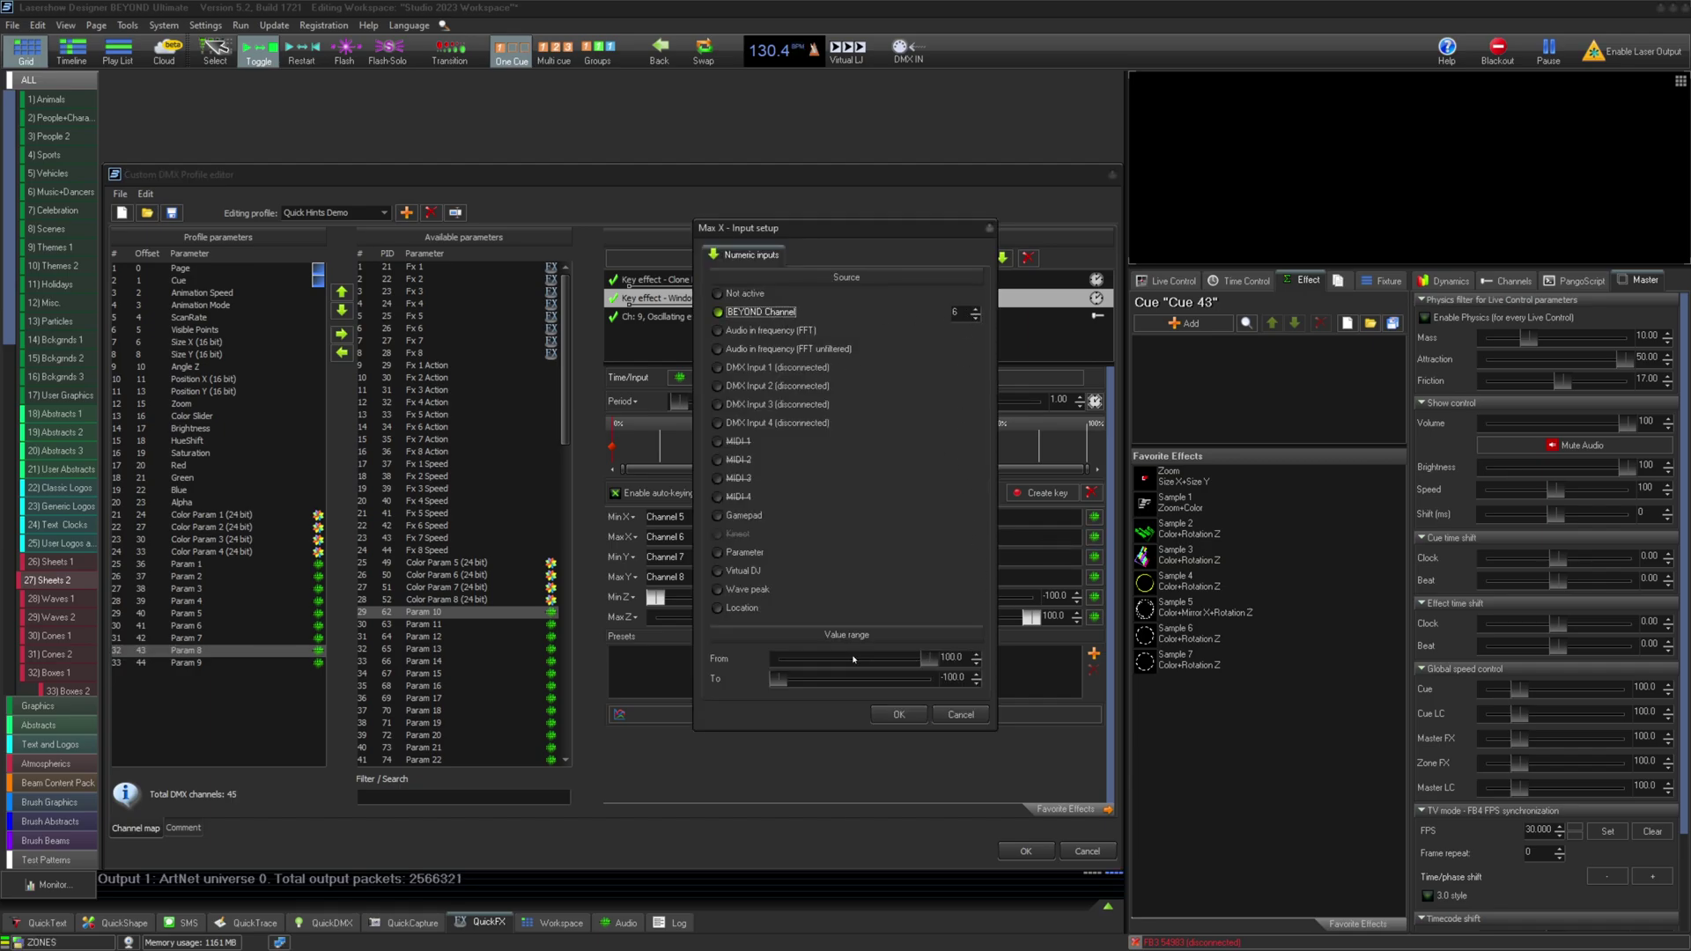
left_click(899, 714)
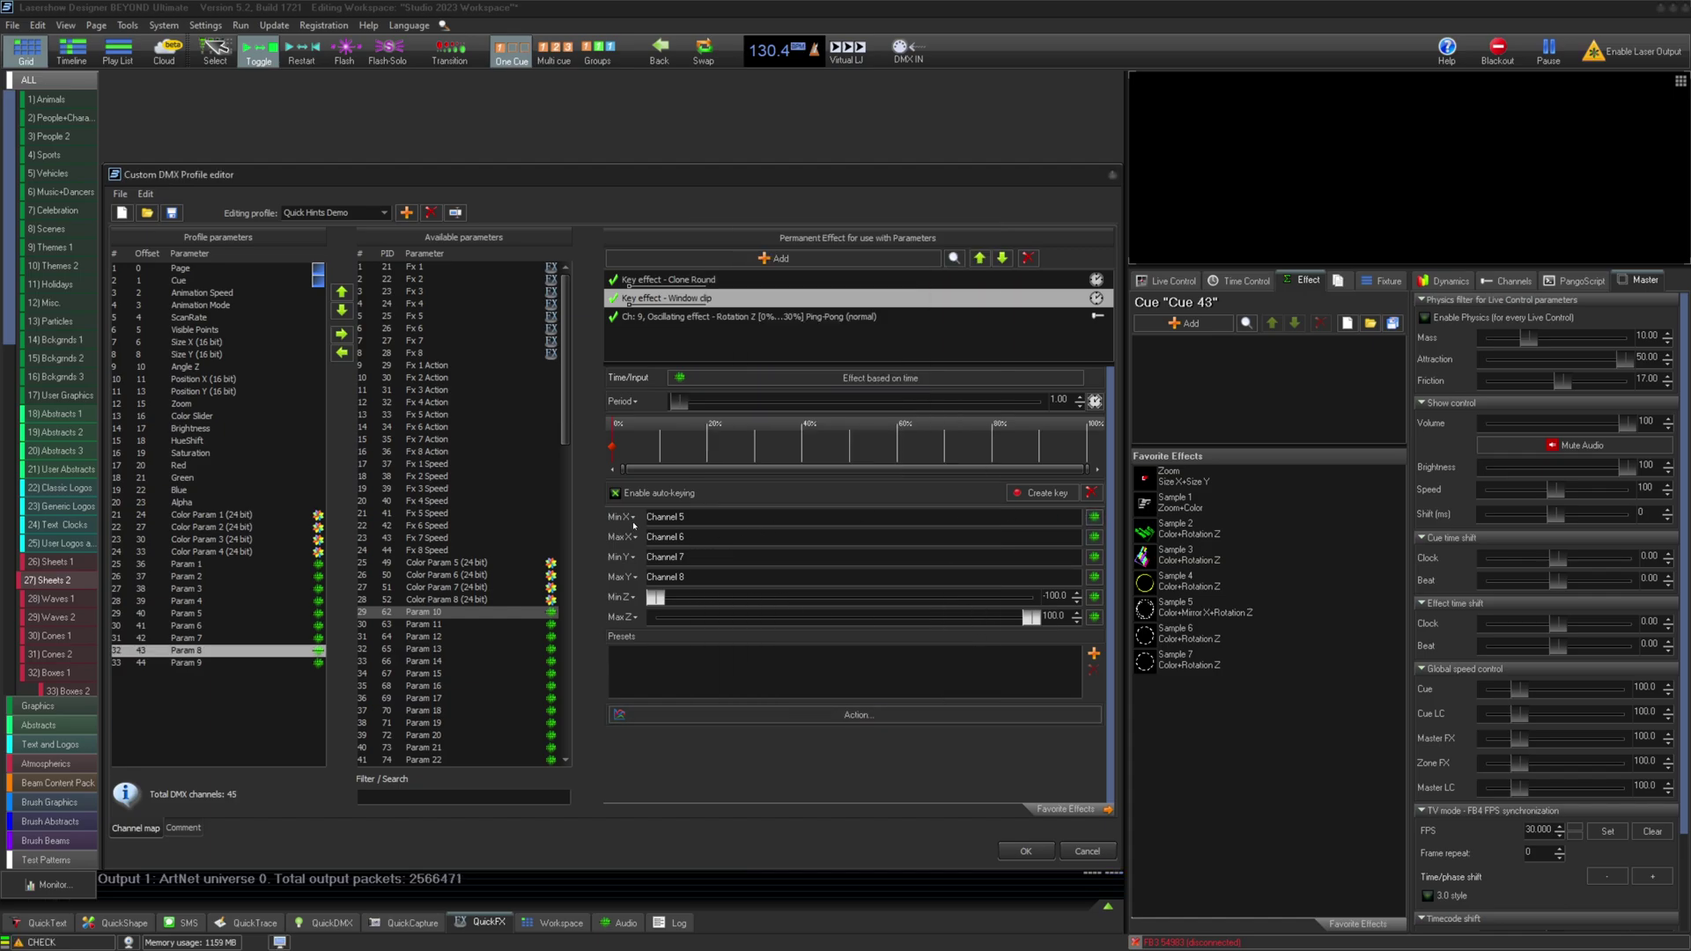
Step: Verify Min X stays on channel 5 and Max X on channel 6
left_click(1094, 516)
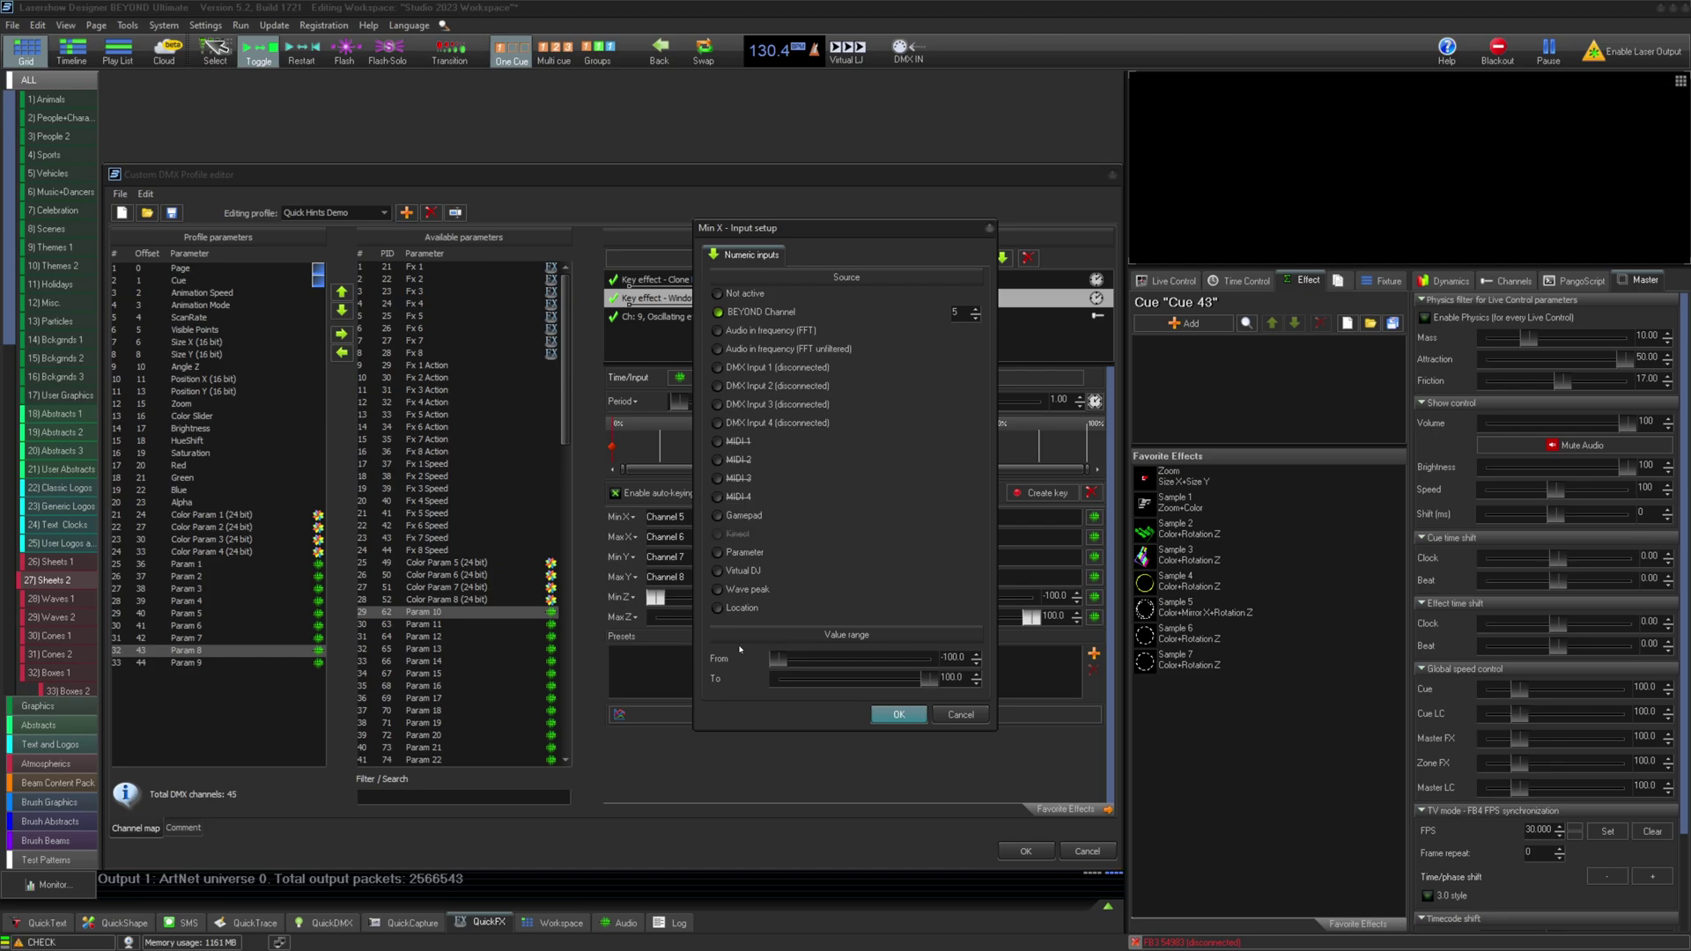
key("Escape")
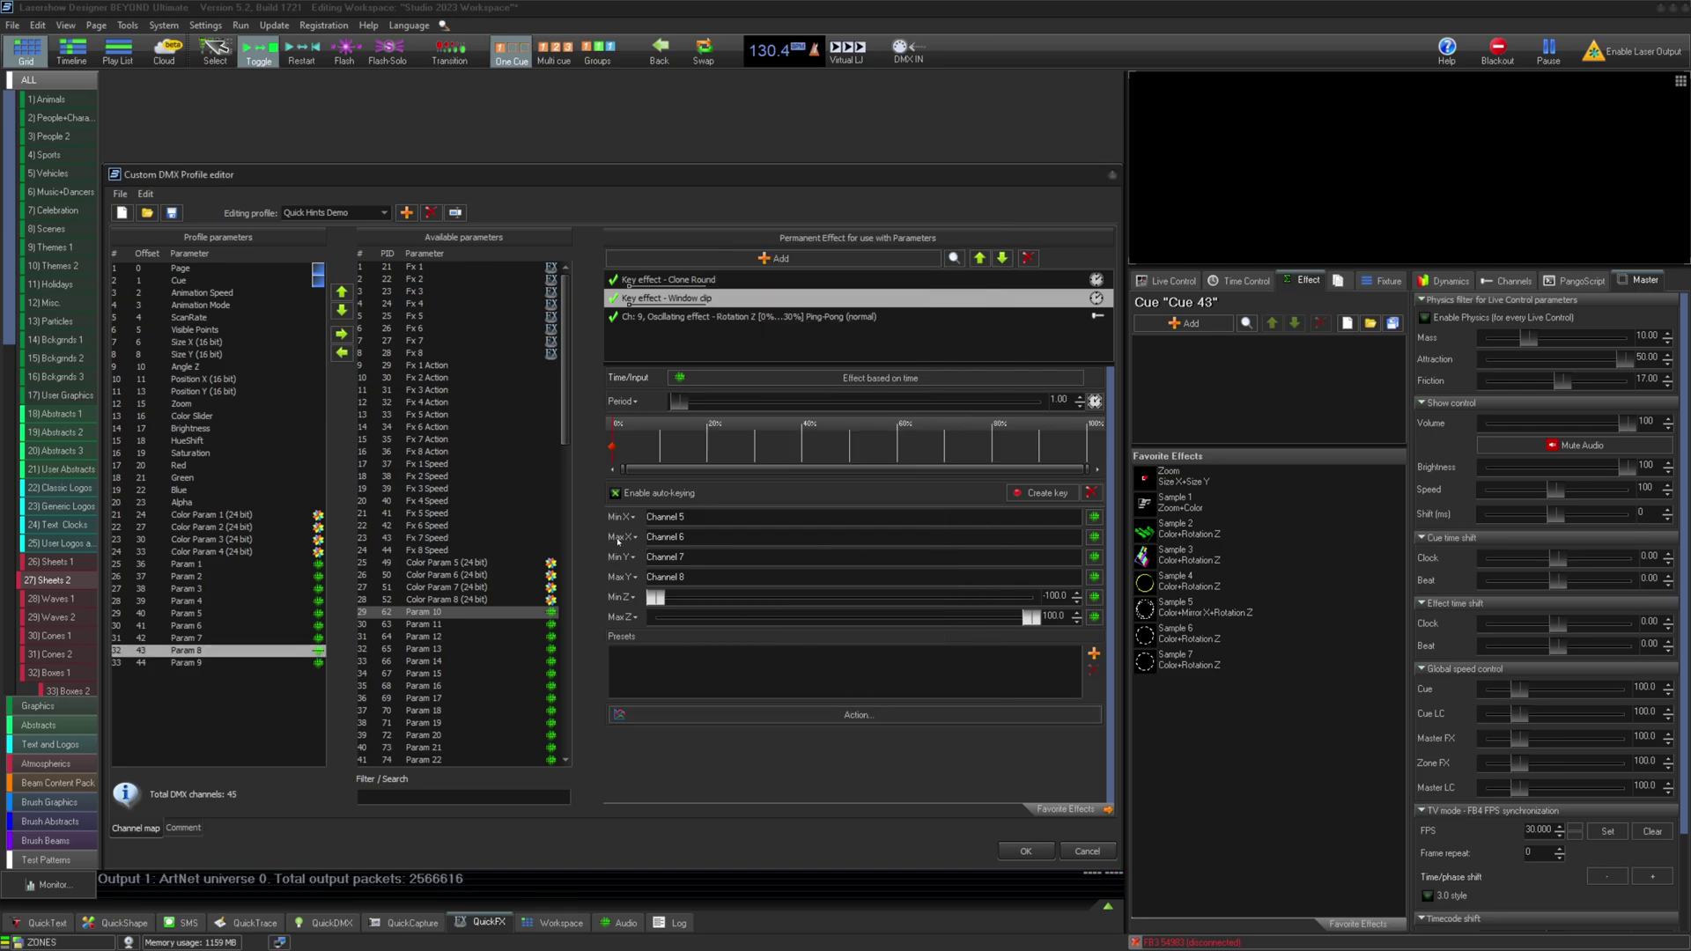
left_click(1094, 537)
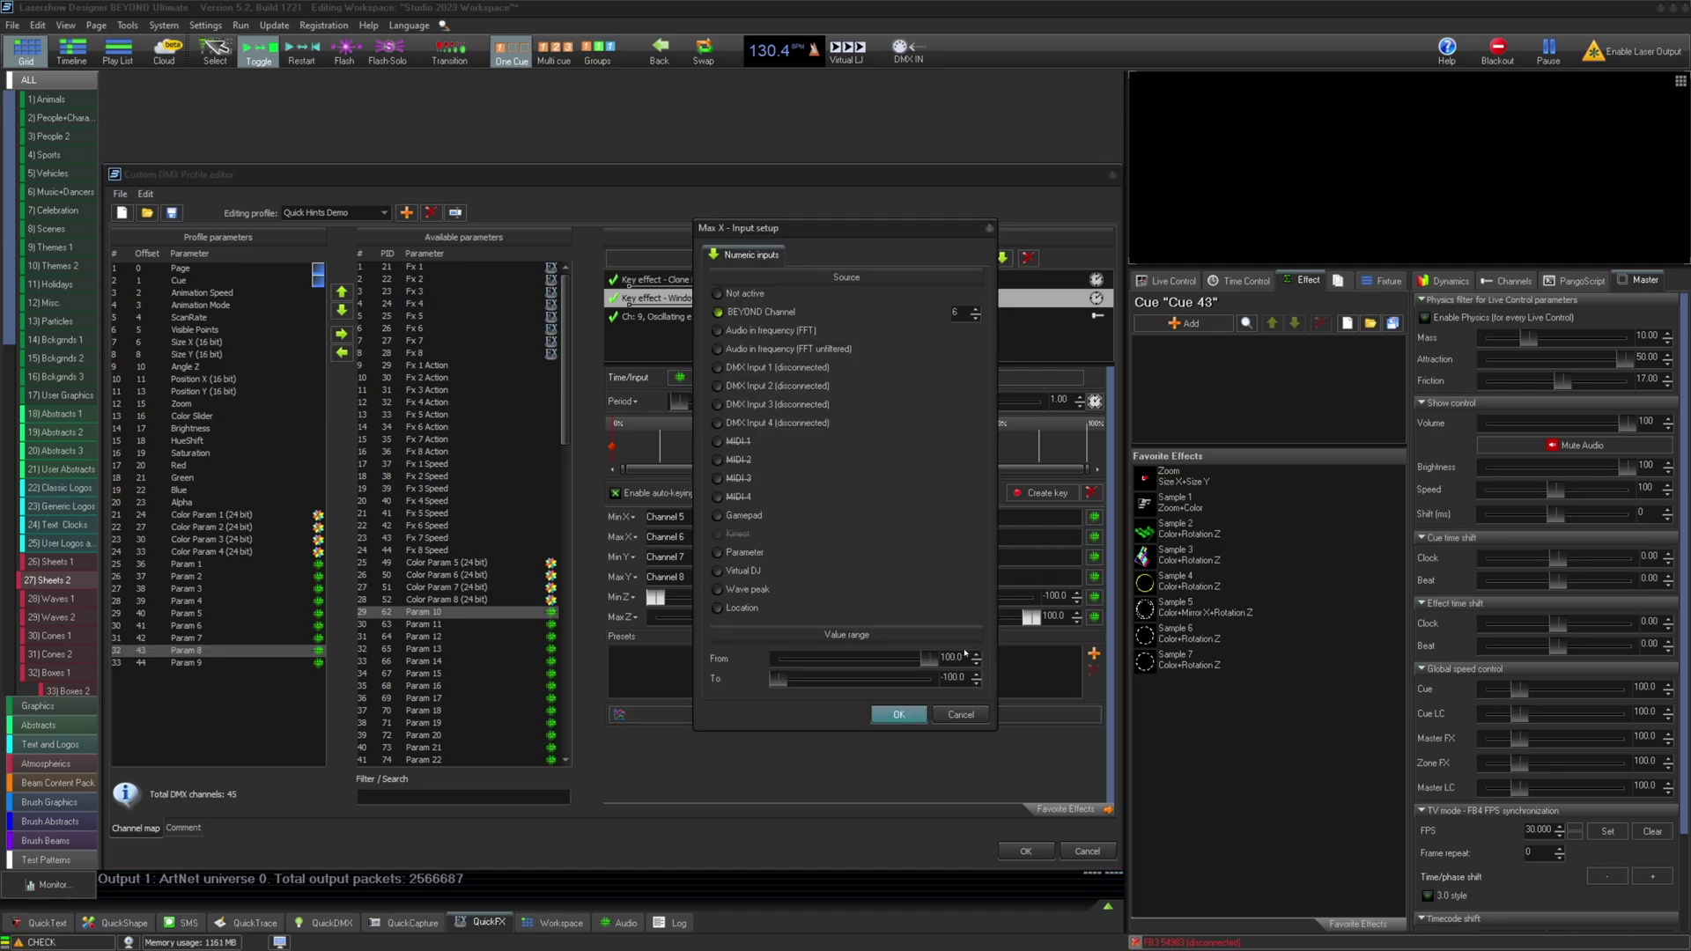
left_click(921, 718)
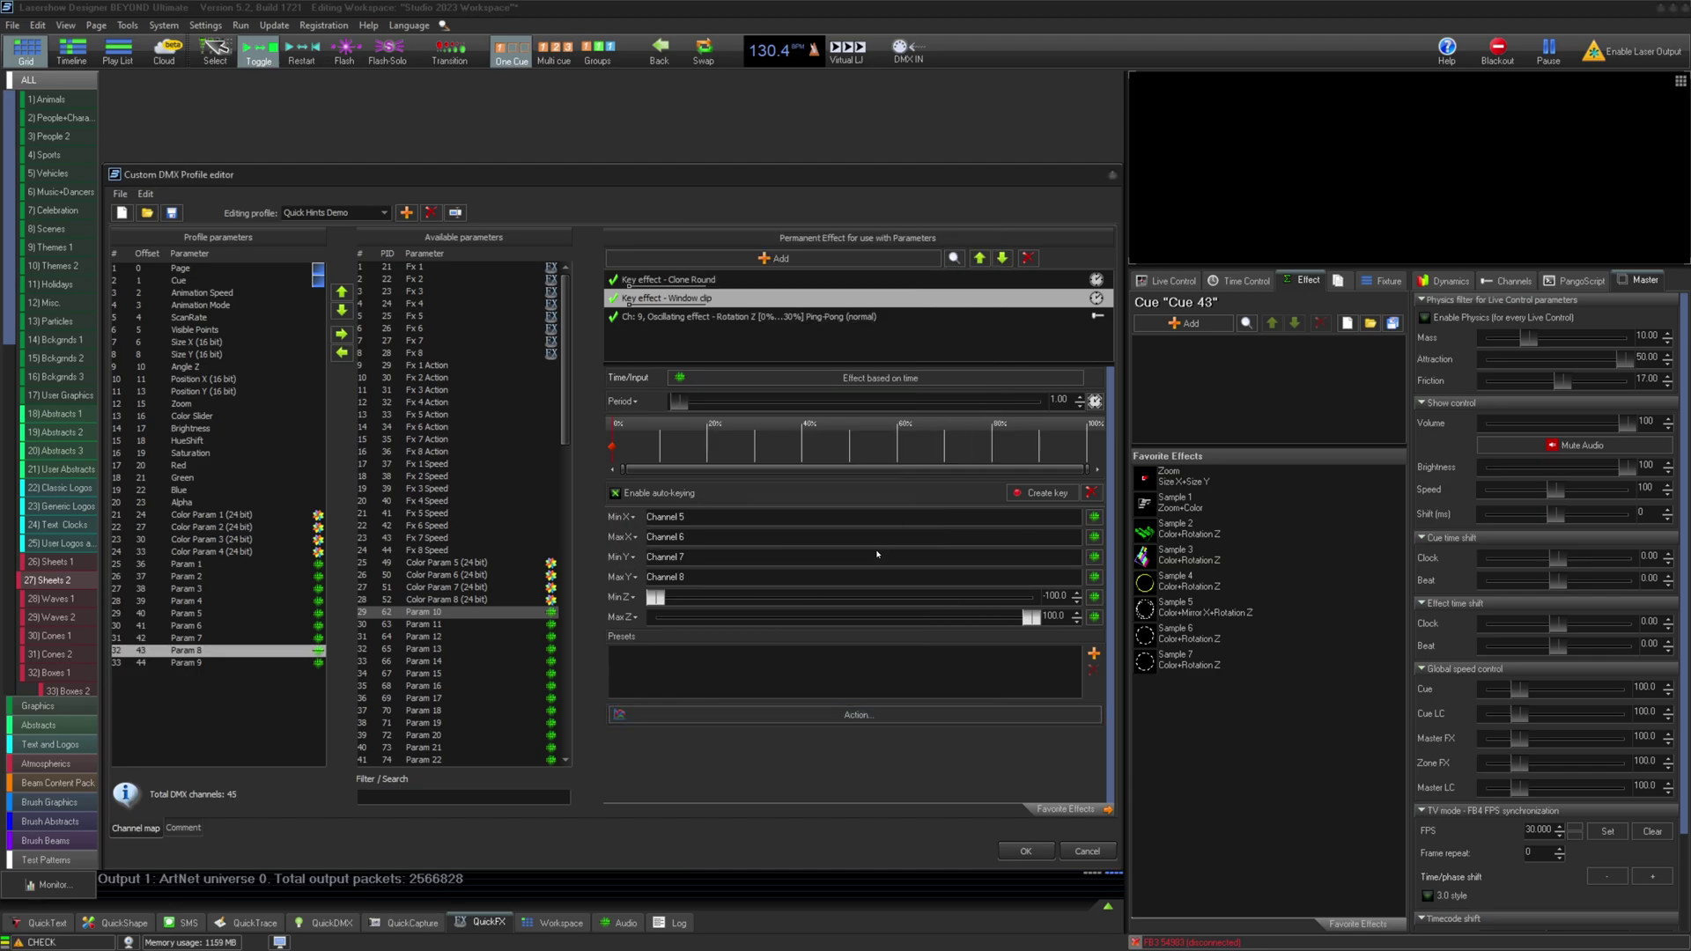
Step: Confirm the oscillating Rotation Z uses BEYOND channel 9 and set its Finish to 30
left_click(693, 315)
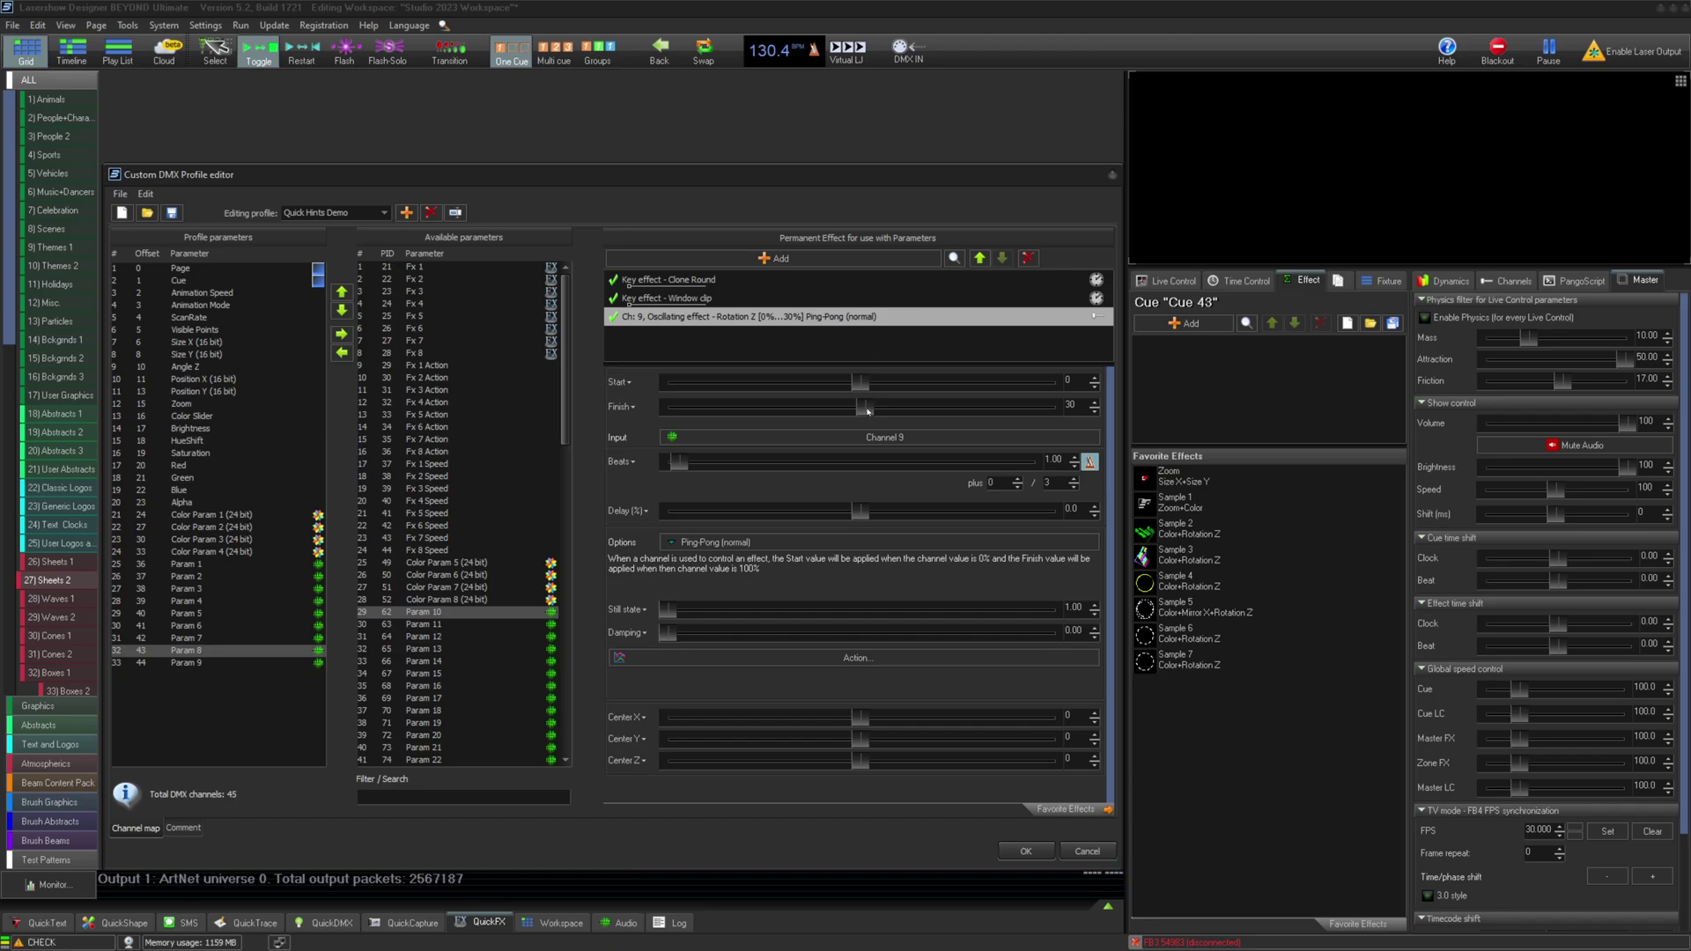
left_click(868, 438)
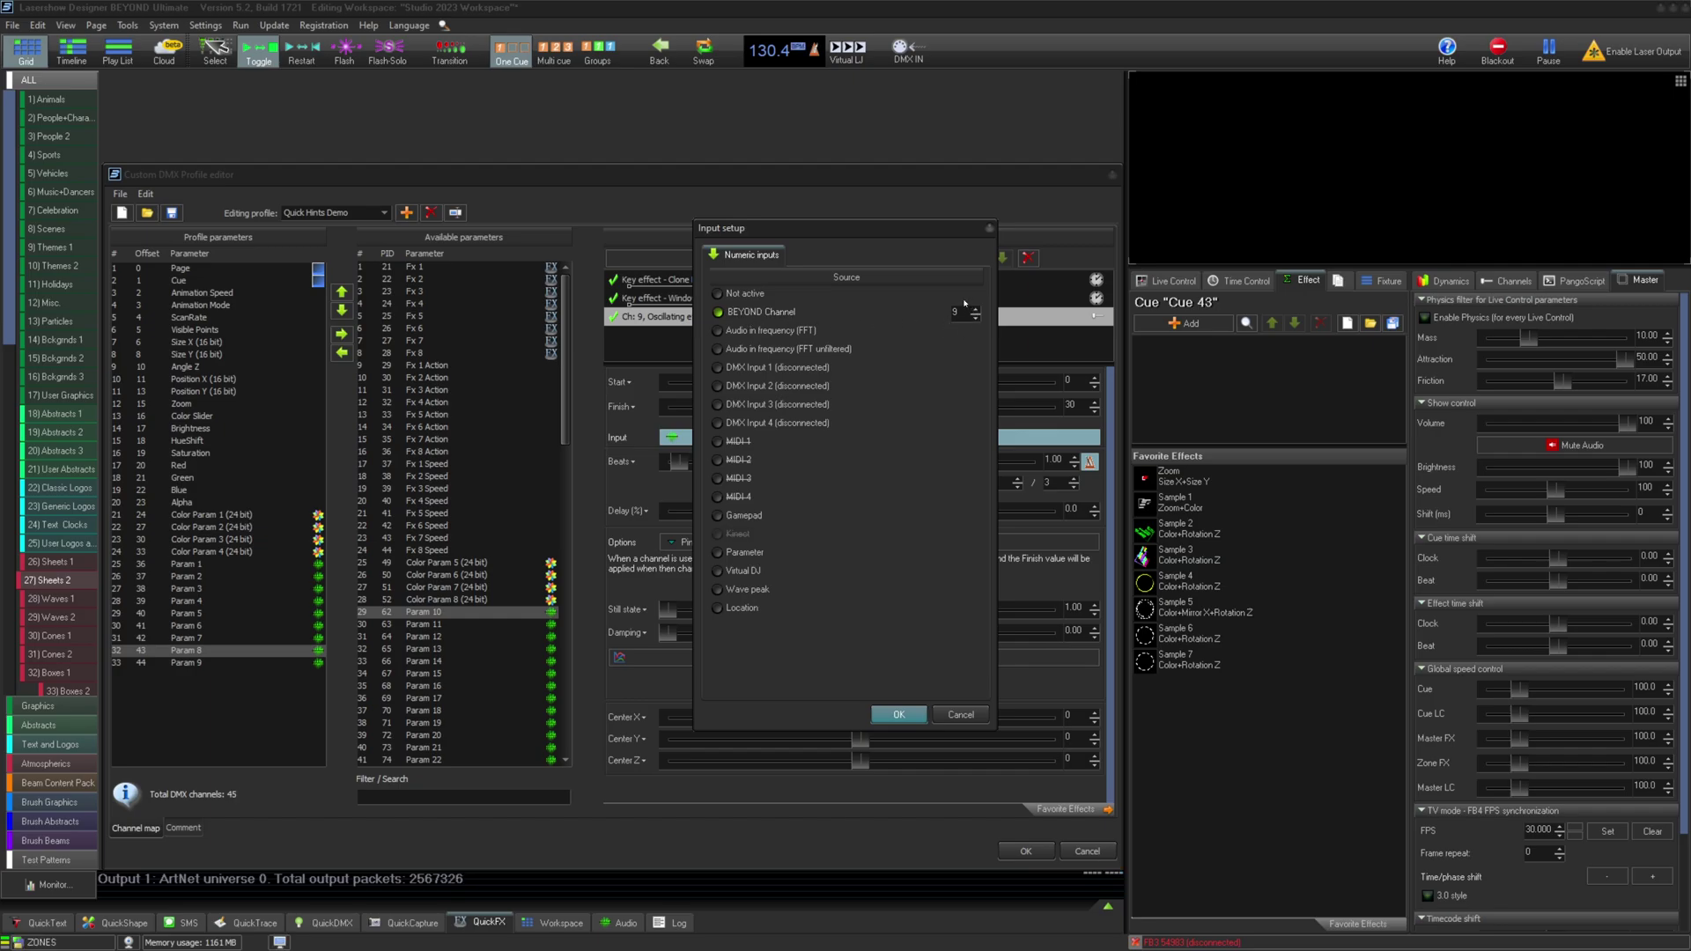
left_click(899, 715)
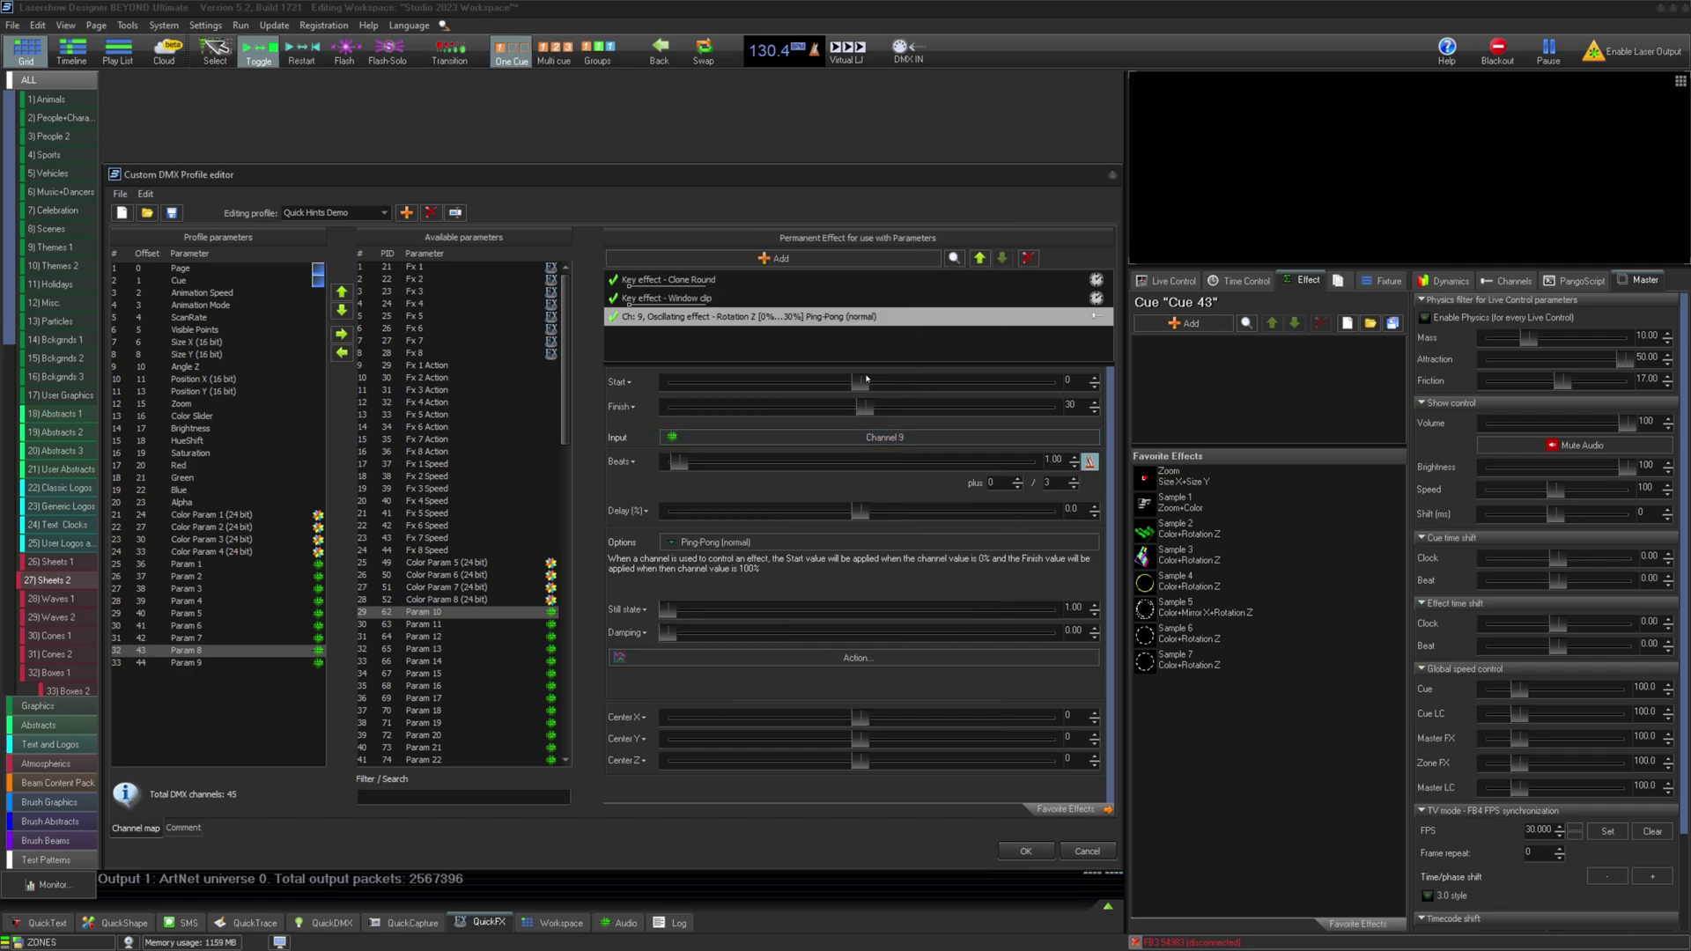
left_click(1076, 380)
left_click(1074, 407)
type("30")
left_click(185, 662)
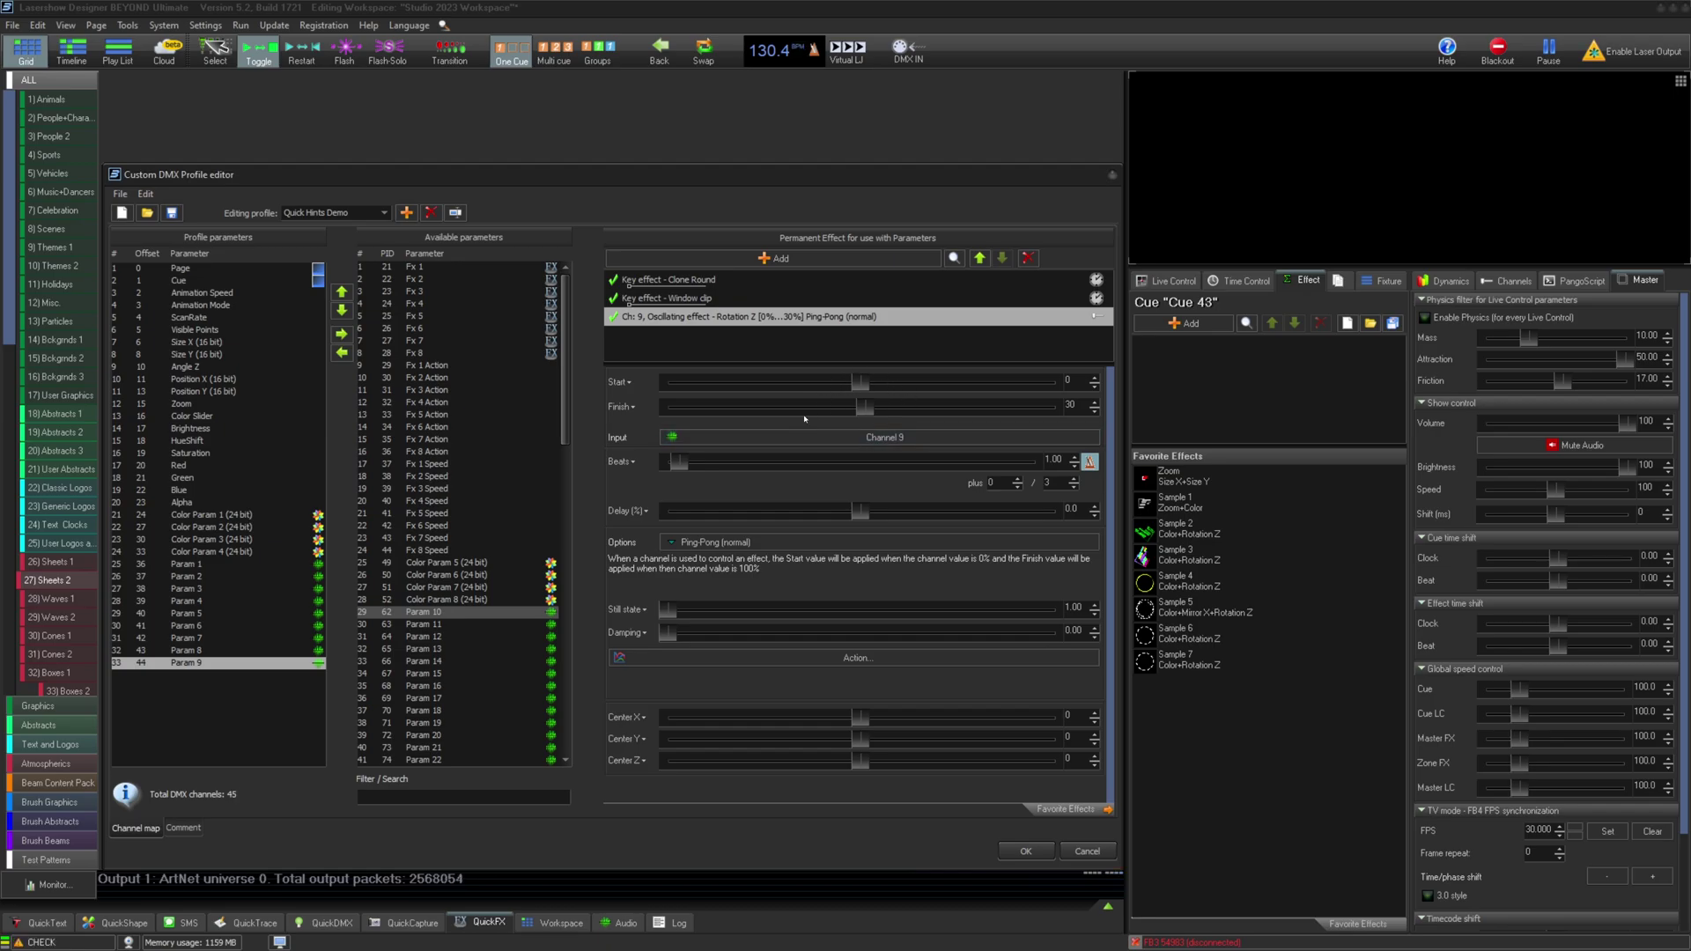
Step: Save the profile as Custom DMX Demo Test.BeyondCPL and keep Quick Hints Demo as zone profile
left_click(174, 214)
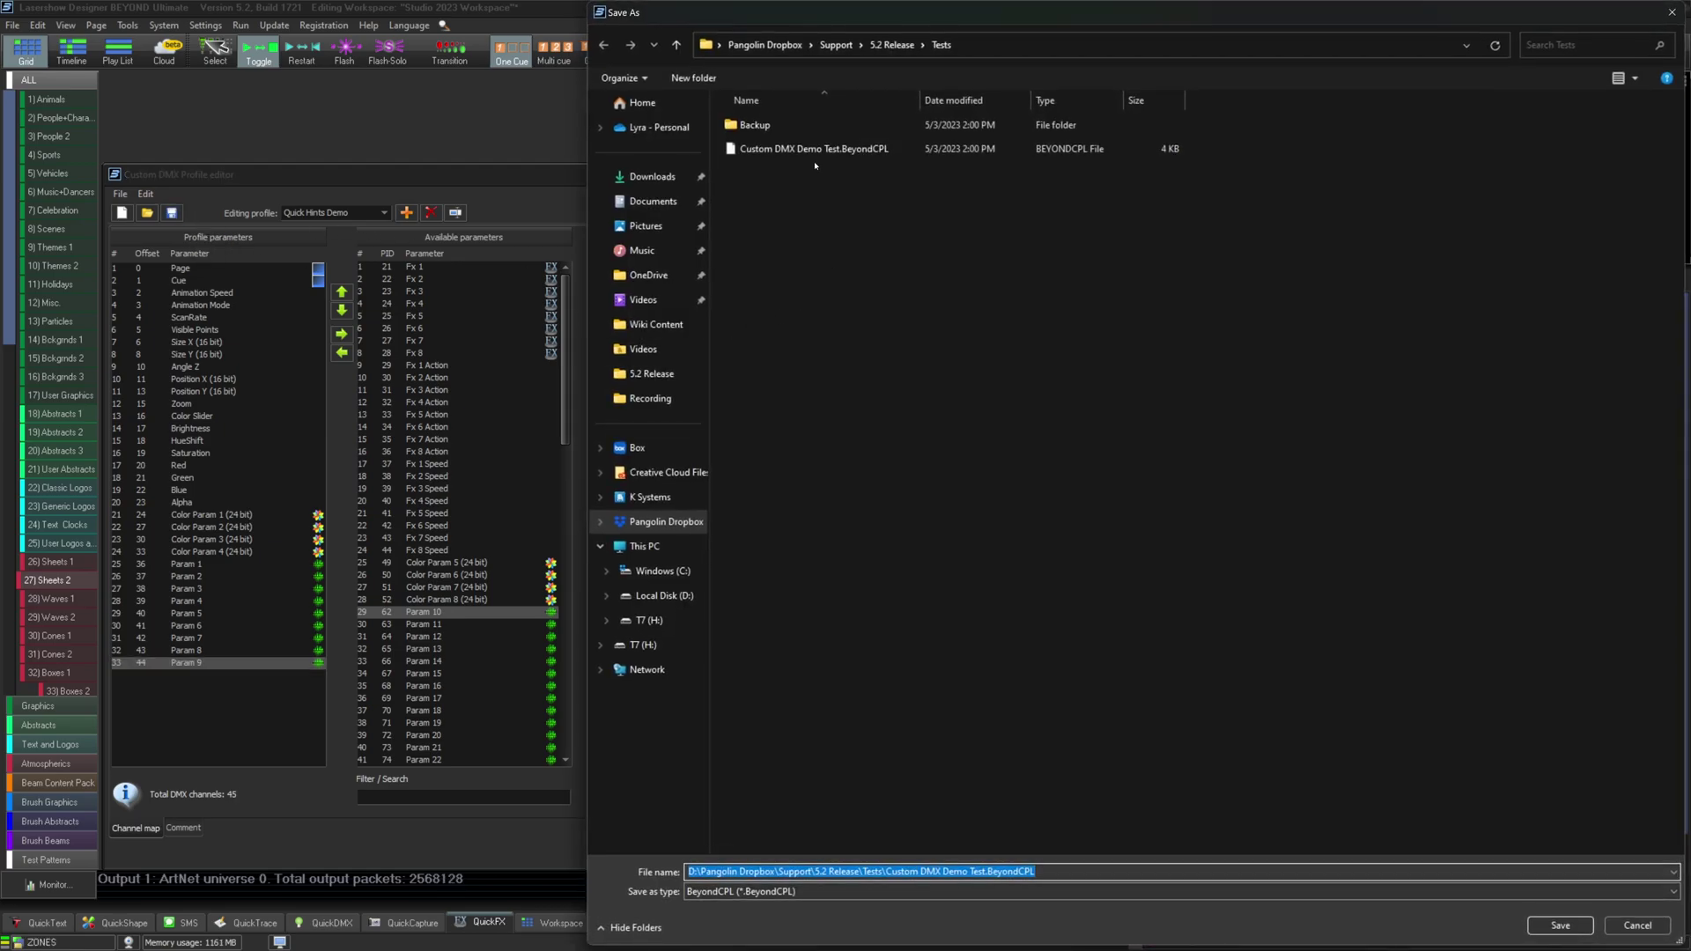
key("Return")
left_click(1025, 851)
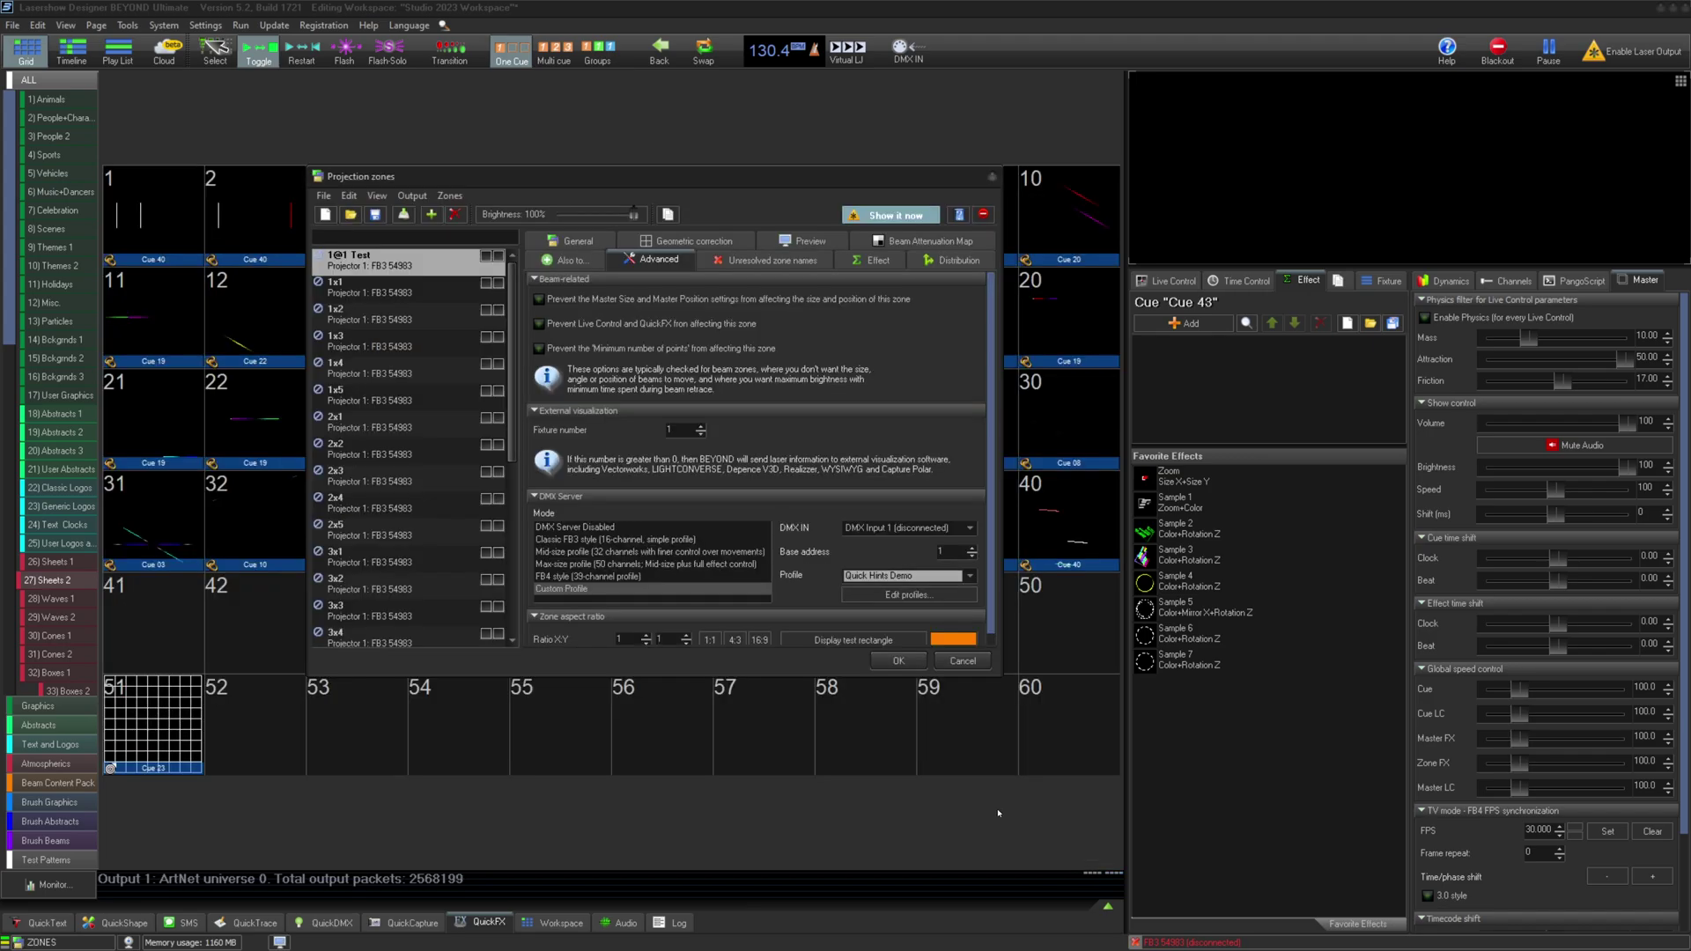
left_click(902, 576)
left_click(889, 601)
Step: Confirm the projection zone settings and switch on DMX IN so the profile's channels drive the cues
left_click(913, 661)
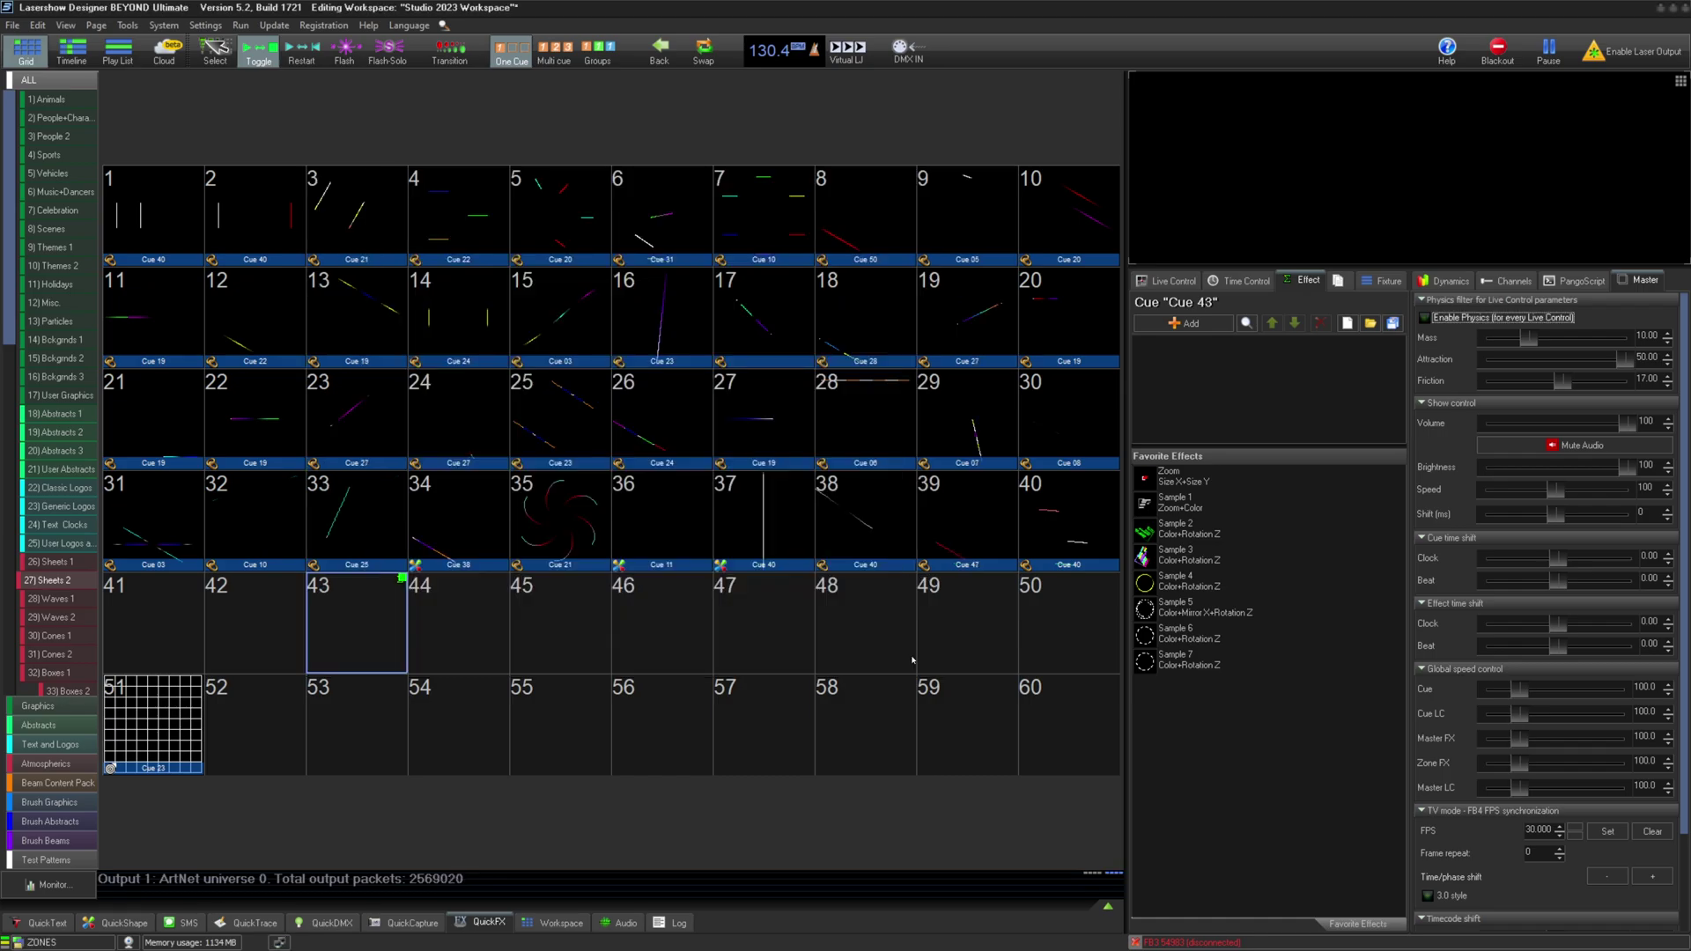
left_click(907, 49)
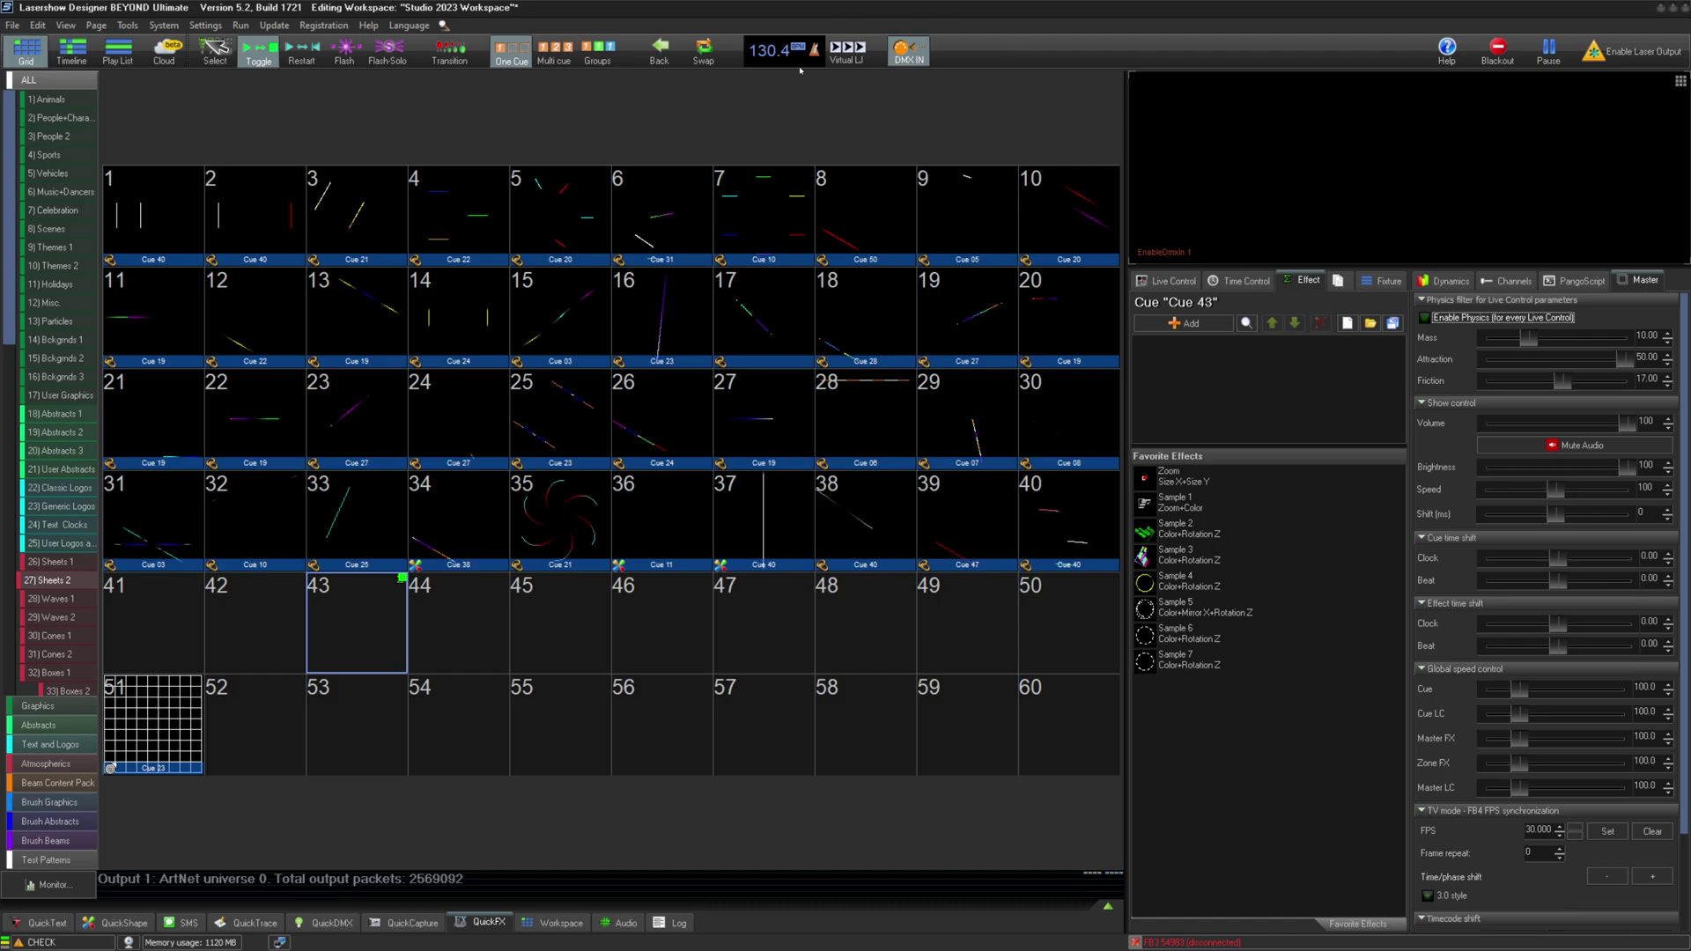